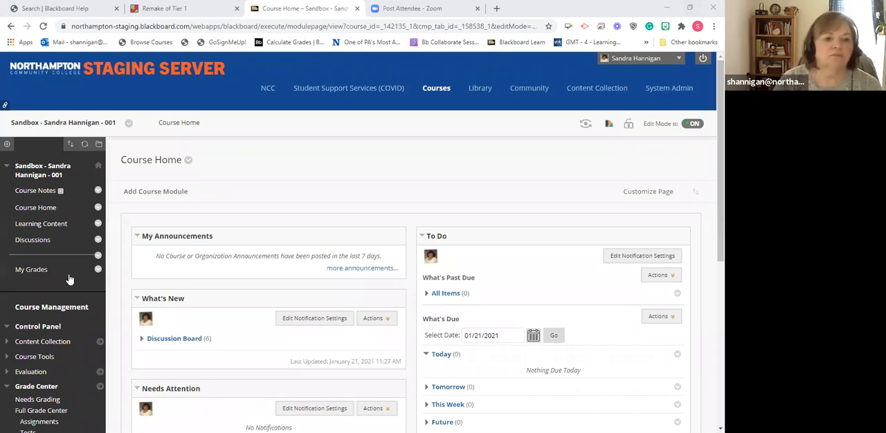
Open the sandbox course's Full Grade Center from the course home page.
{"action": "scroll", "coordinate": [167, 250], "scroll_direction": "down", "scroll_amount": 3}
{"action": "scroll", "coordinate": [167, 249], "scroll_direction": "up", "scroll_amount": 2}
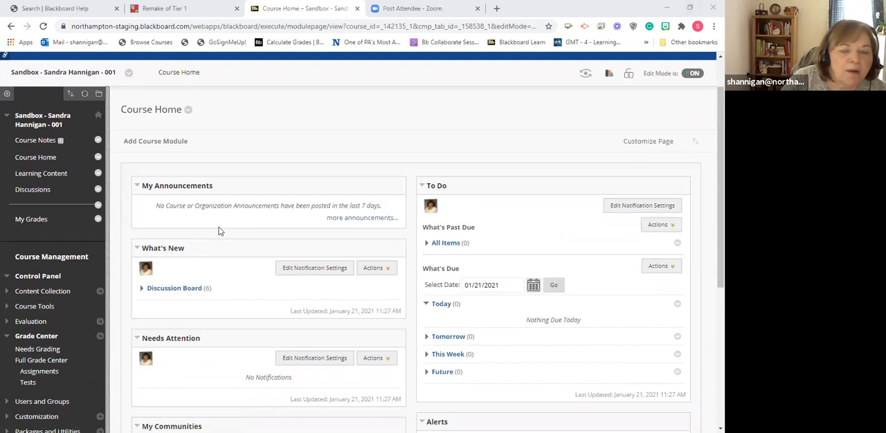
{"action": "scroll", "coordinate": [217, 229], "scroll_direction": "up", "scroll_amount": 2}
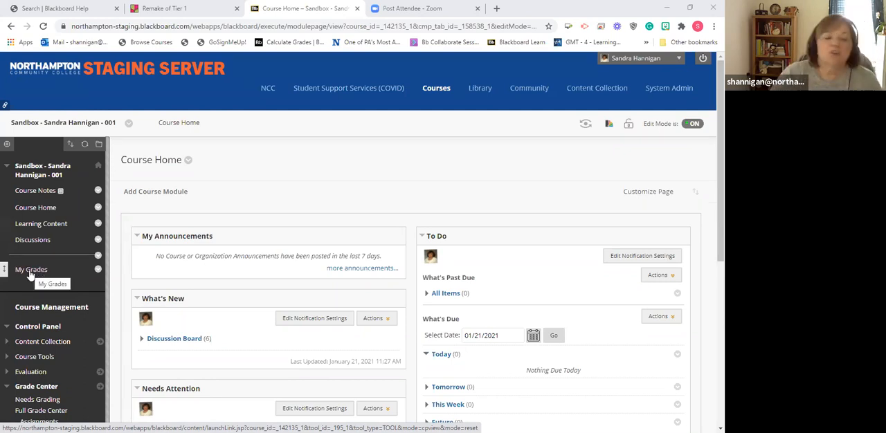
{"action": "scroll", "coordinate": [29, 270], "scroll_direction": "down", "scroll_amount": 3}
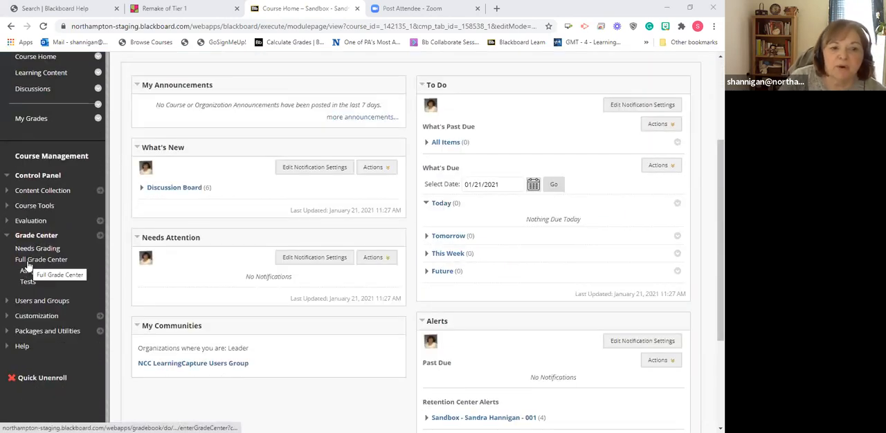
{"action": "left_click", "coordinate": [28, 264]}
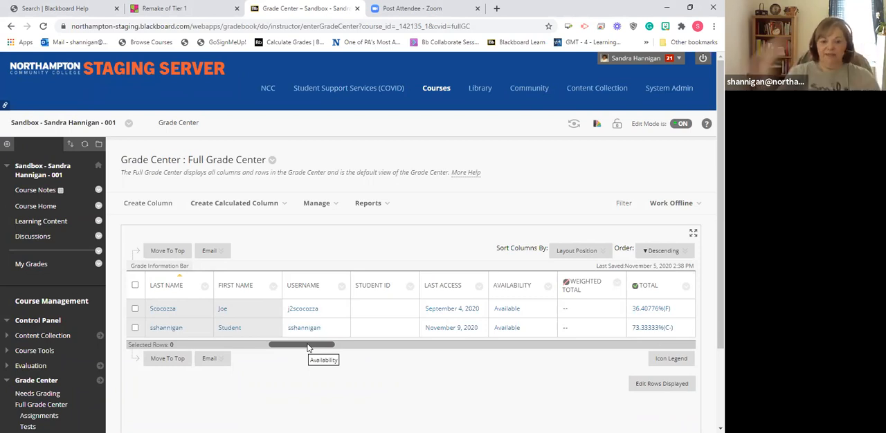
{"action": "mouse_move", "coordinate": [309, 347]}
{"action": "left_mouse_down"}
{"action": "mouse_move", "coordinate": [396, 348]}
{"action": "mouse_move", "coordinate": [309, 346]}
{"action": "left_mouse_up"}
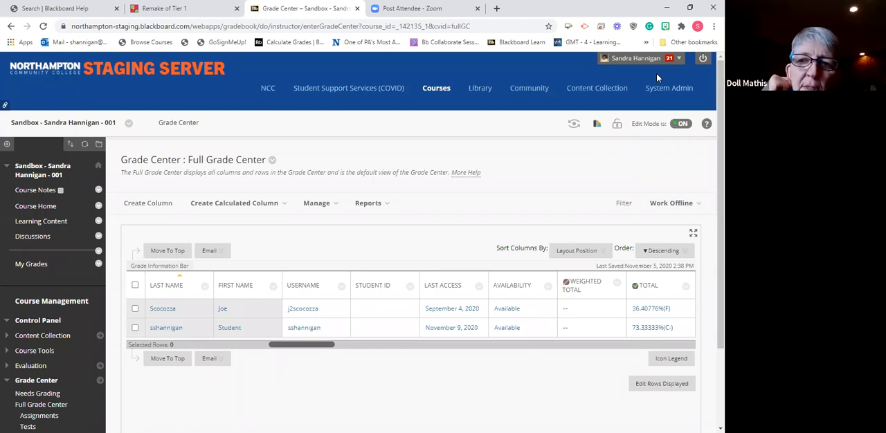
Open the Learning Content area and examine its folders, discussions, tests and links from first to last item.
{"action": "left_click", "coordinate": [53, 222]}
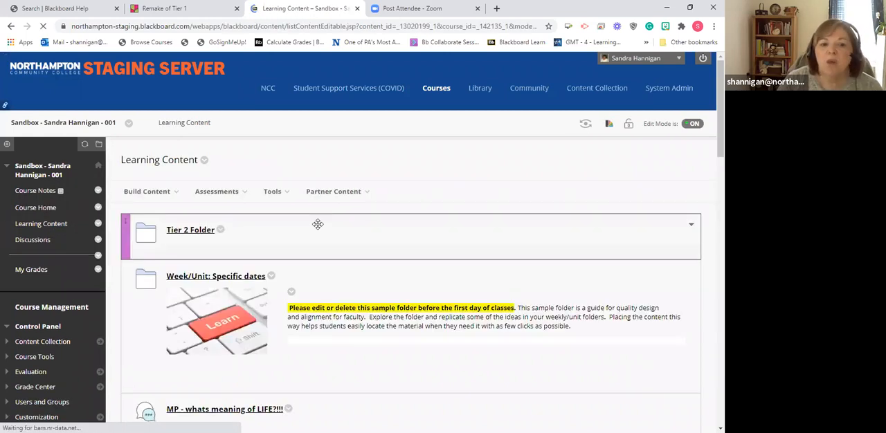
{"action": "scroll", "coordinate": [353, 216], "scroll_direction": "down", "scroll_amount": 1}
{"action": "scroll", "coordinate": [353, 216], "scroll_direction": "down", "scroll_amount": 3}
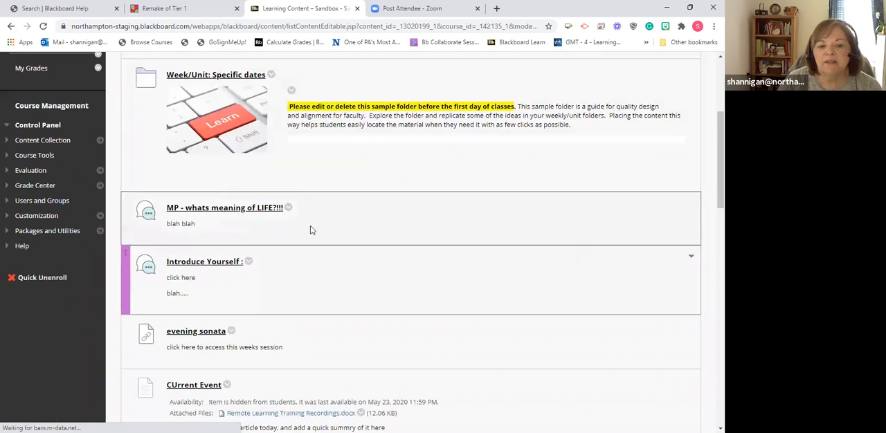
{"action": "scroll", "coordinate": [338, 225], "scroll_direction": "down", "scroll_amount": 4}
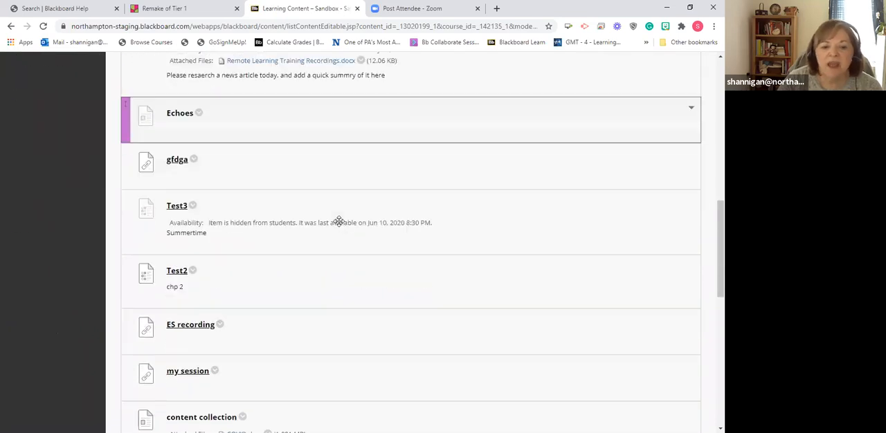
{"action": "scroll", "coordinate": [239, 292], "scroll_direction": "down", "scroll_amount": 7}
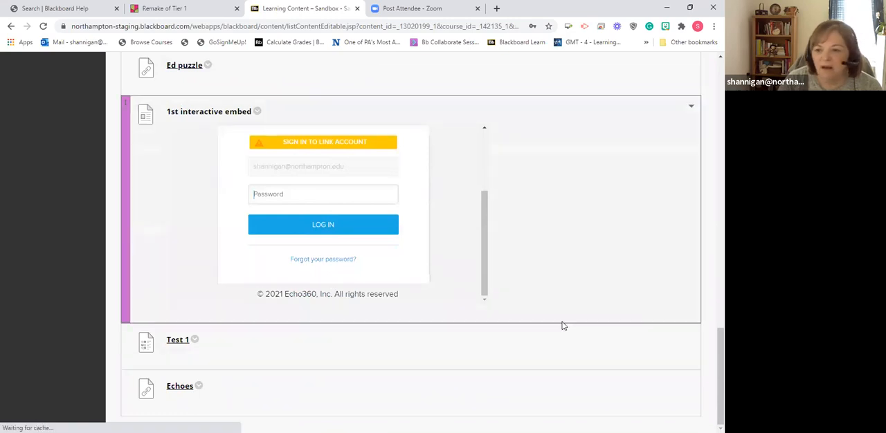
{"action": "scroll", "coordinate": [451, 299], "scroll_direction": "up", "scroll_amount": 1}
{"action": "scroll", "coordinate": [450, 298], "scroll_direction": "up", "scroll_amount": 4}
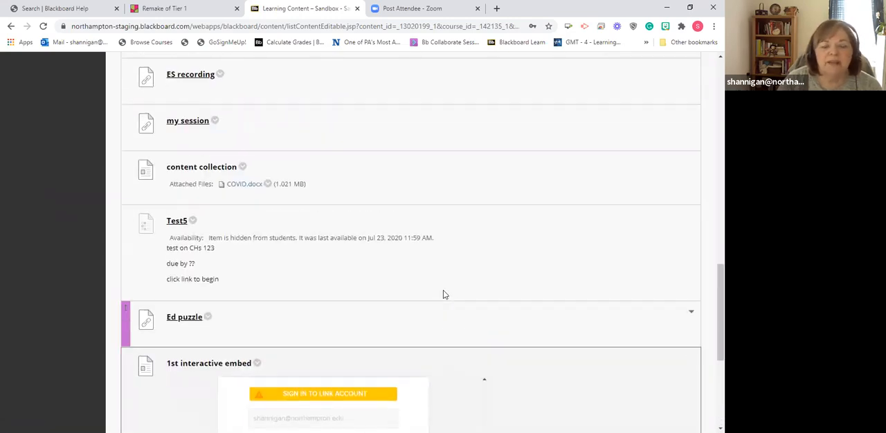
{"action": "scroll", "coordinate": [356, 212], "scroll_direction": "up", "scroll_amount": 8}
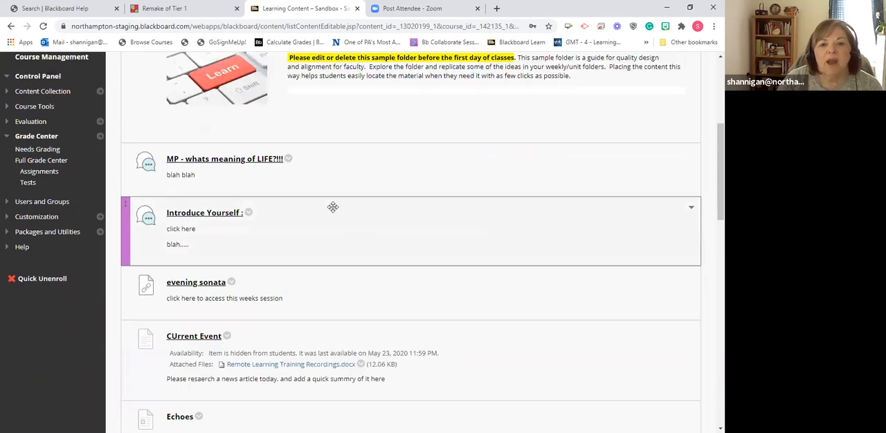
{"action": "scroll", "coordinate": [308, 211], "scroll_direction": "up", "scroll_amount": 2}
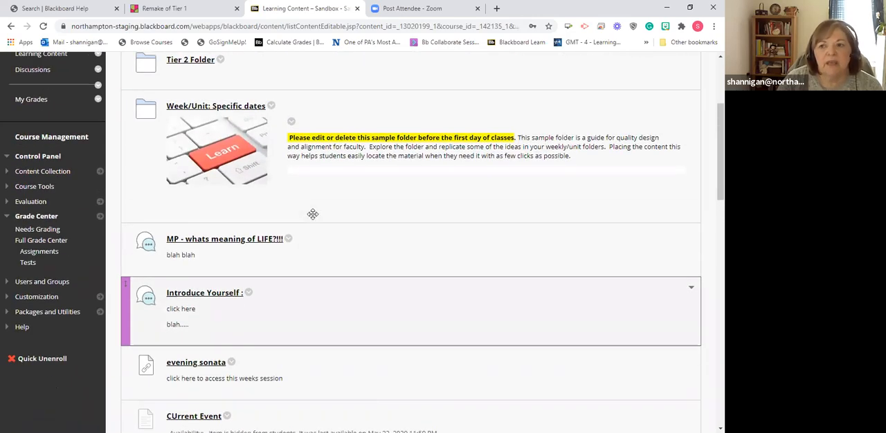
{"action": "scroll", "coordinate": [312, 219], "scroll_direction": "up", "scroll_amount": 3}
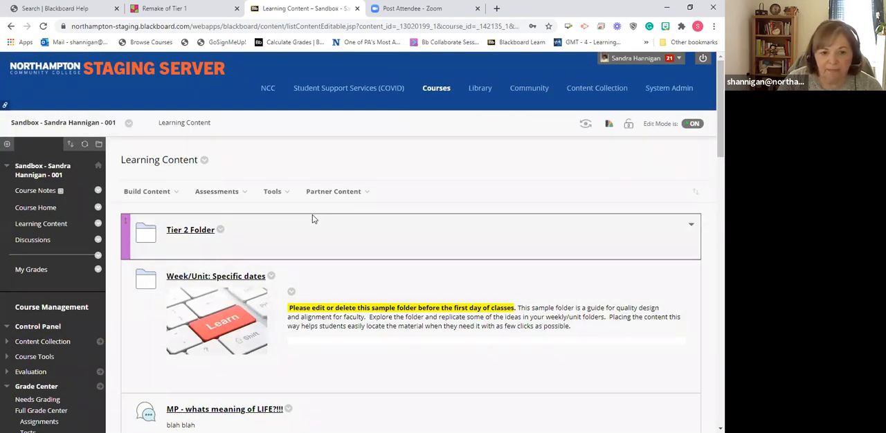
{"action": "left_click", "coordinate": [220, 192]}
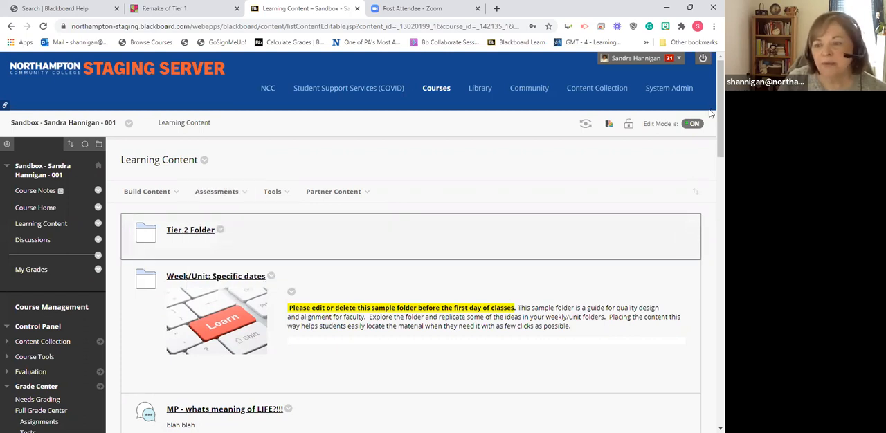
Return to the Full Grade Center from the Learning Content area.
{"action": "scroll", "coordinate": [69, 253], "scroll_direction": "down", "scroll_amount": 3}
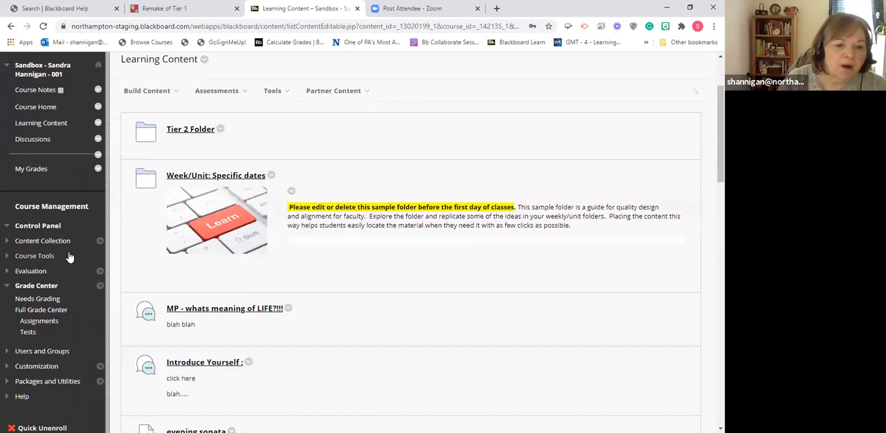
{"action": "left_click", "coordinate": [43, 212]}
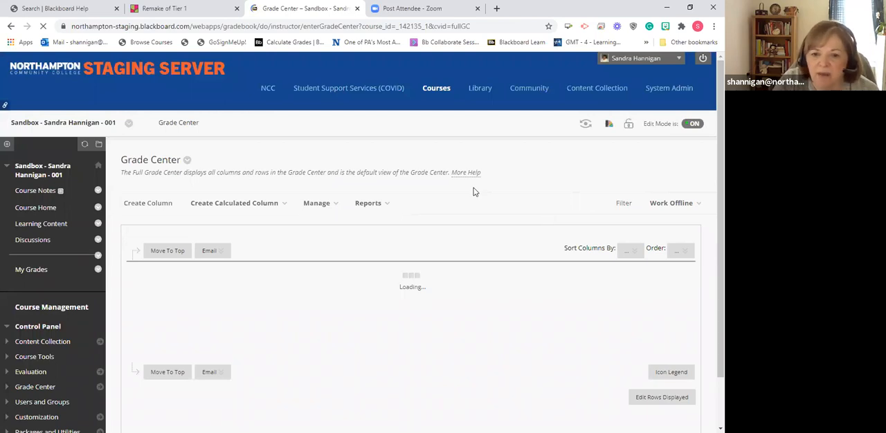
{"action": "scroll", "coordinate": [325, 302], "scroll_direction": "down", "scroll_amount": 1}
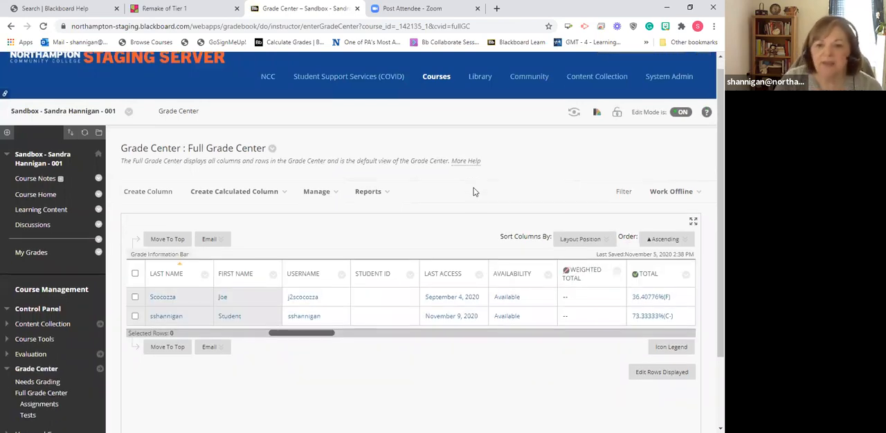
Examine the grade columns around Essay 1 and This Weeks Topic: Tier1 Remote Instruction.
{"action": "left_click_drag", "start_coordinate": [325, 299], "coordinate": [432, 302]}
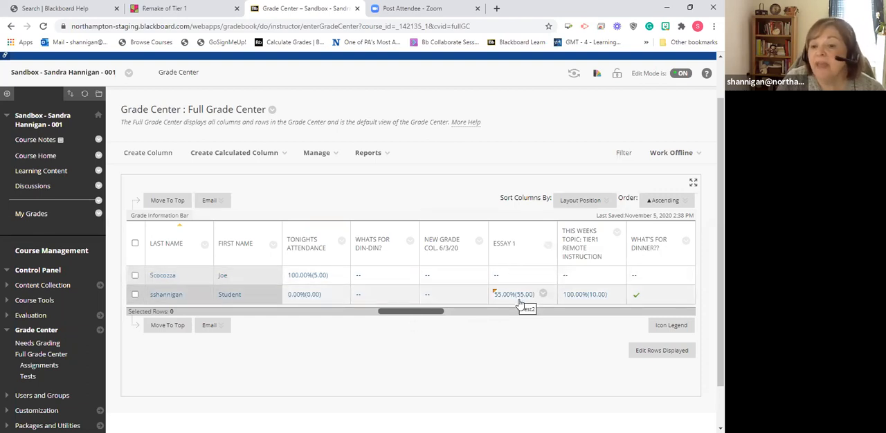
{"action": "left_click_drag", "start_coordinate": [424, 315], "coordinate": [466, 314]}
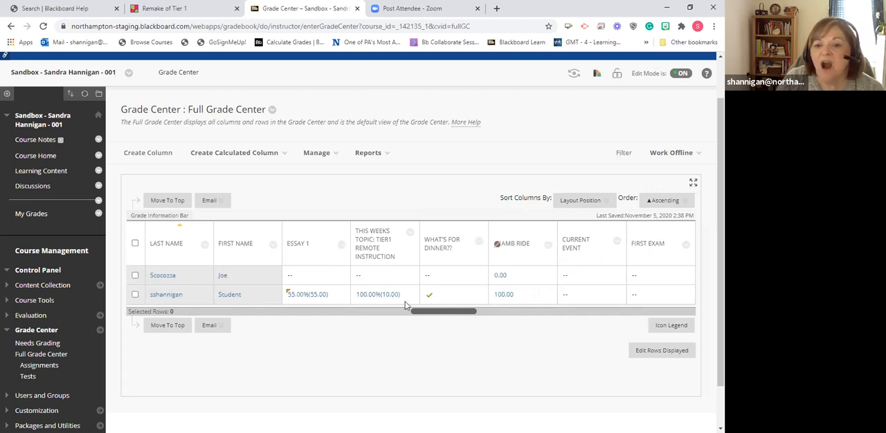
{"action": "mouse_move", "coordinate": [387, 246]}
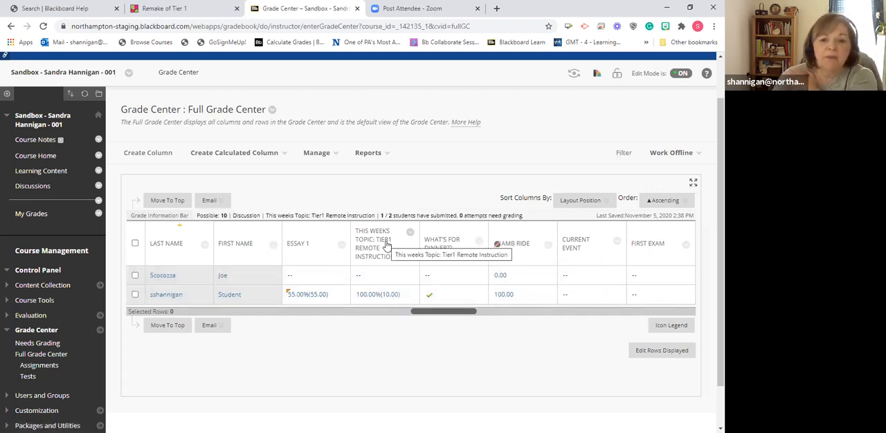
{"action": "mouse_move", "coordinate": [301, 247]}
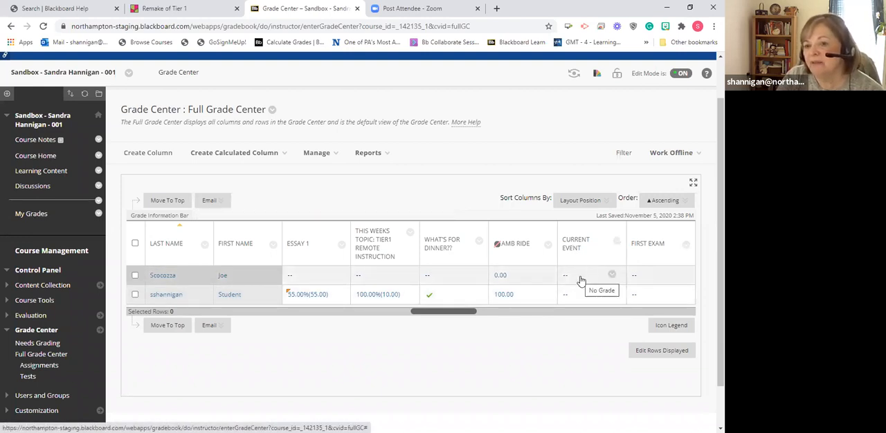
Start a quick comment on the first student's Test2 grade and enter "I adjusted your grade" as feedback to the learner.
{"action": "left_click", "coordinate": [544, 311]}
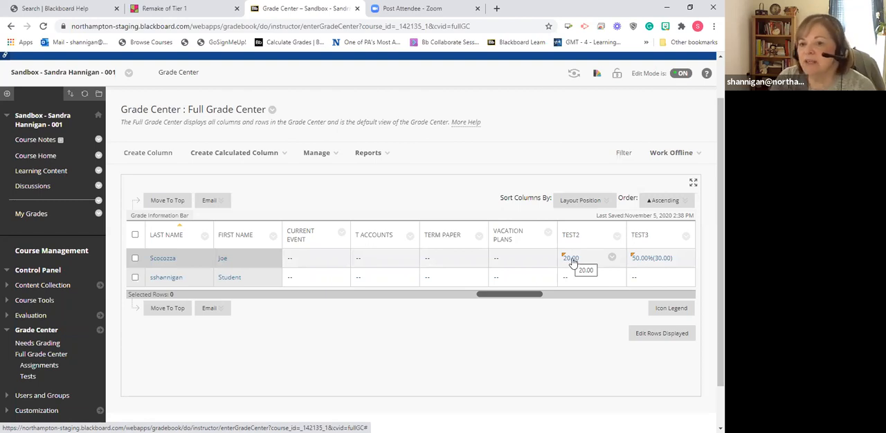
{"action": "left_click", "coordinate": [612, 259]}
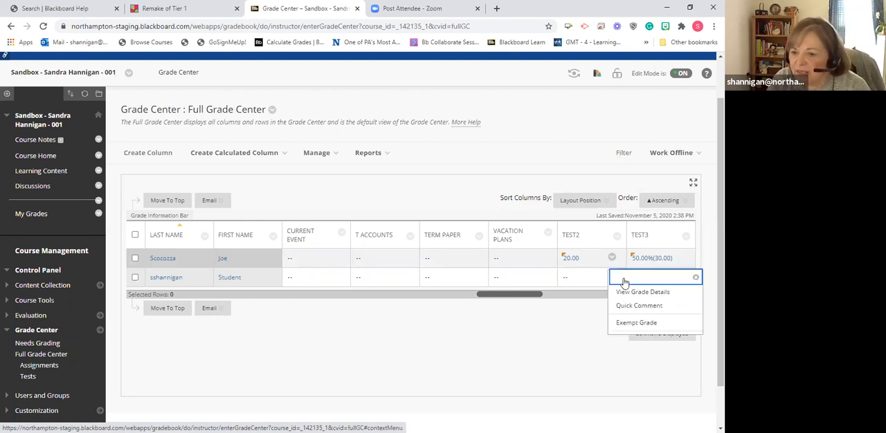
{"action": "left_click", "coordinate": [650, 307]}
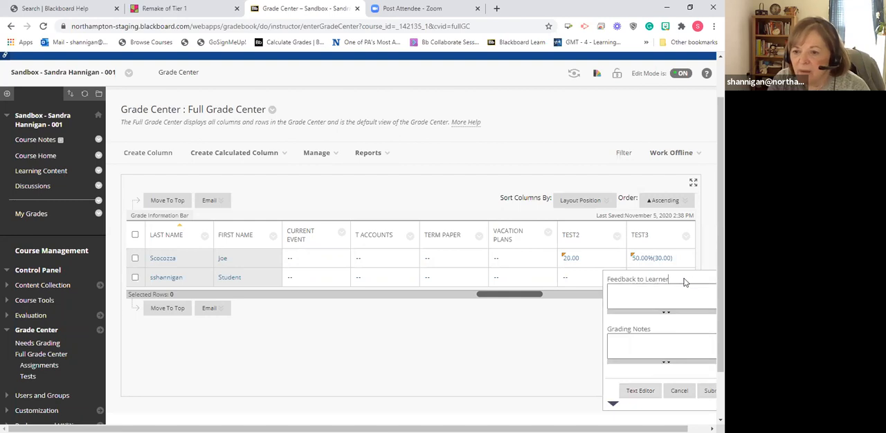
{"action": "left_click_drag", "start_coordinate": [647, 429], "coordinate": [673, 429]}
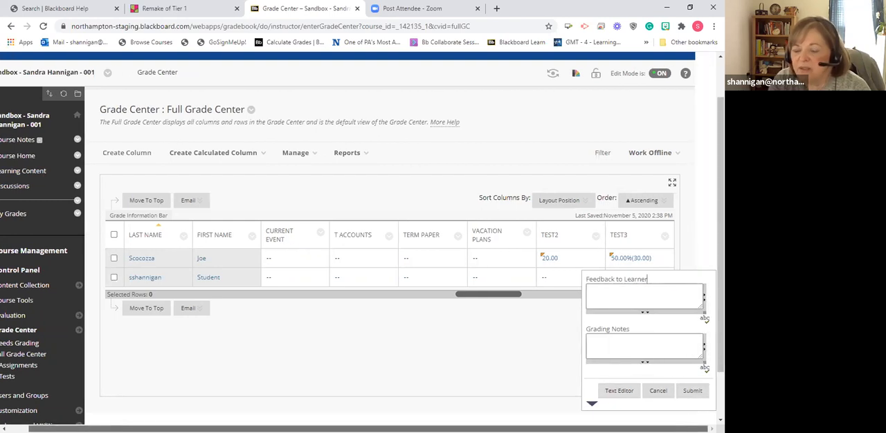
{"action": "left_click", "coordinate": [601, 292]}
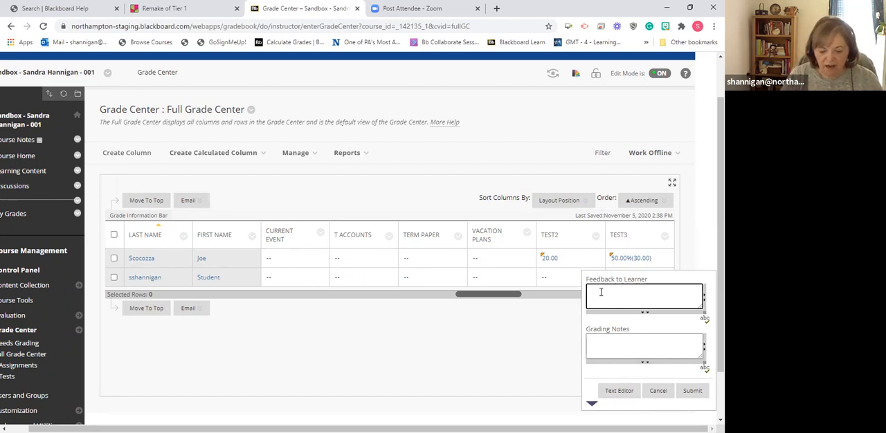
{"action": "type", "text": "I a"}
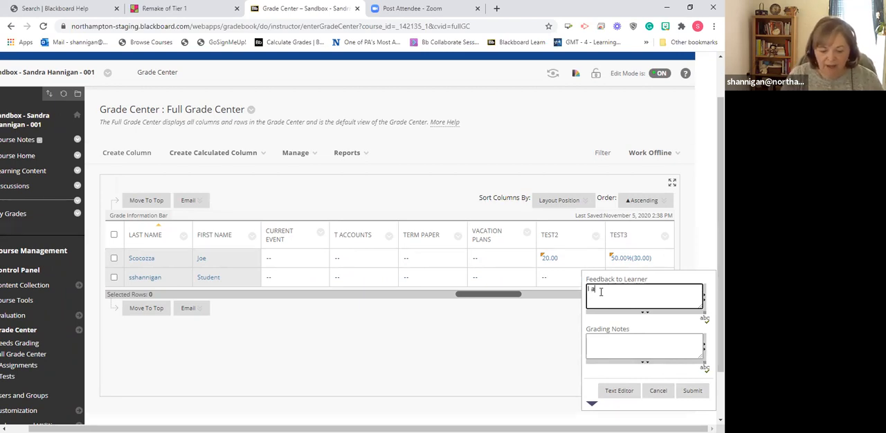
{"action": "type", "text": "djusted your grrade"}
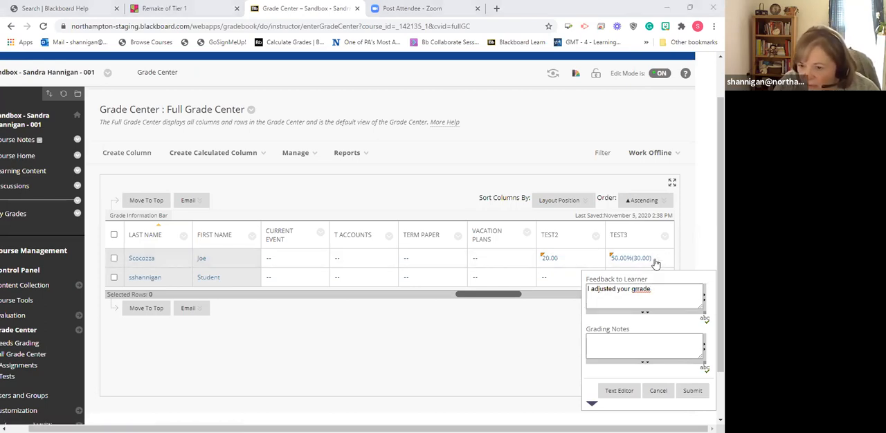
{"action": "left_click", "coordinate": [649, 289]}
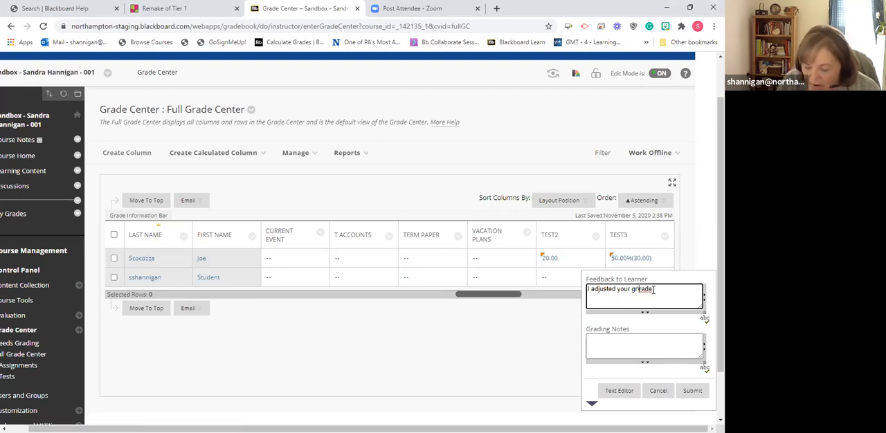
{"action": "key", "text": "BackSpace"}
{"action": "key", "text": "BackSpace"}
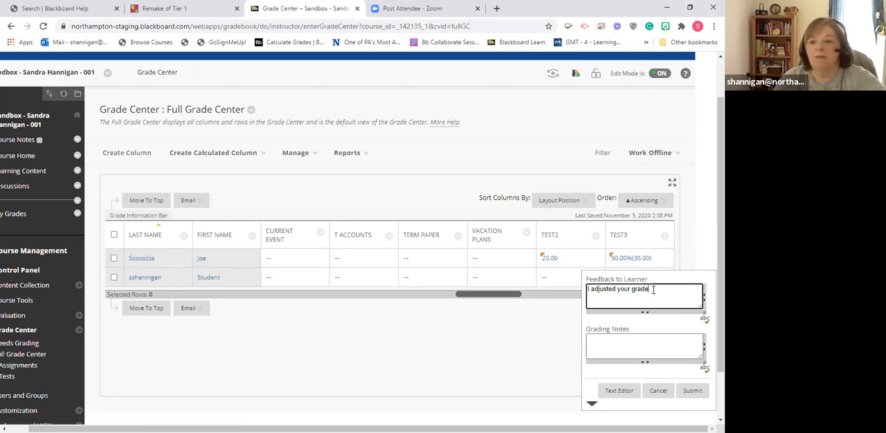
Add the grading note "Much improved" to the Test2 comment and submit it.
{"action": "left_click", "coordinate": [598, 342]}
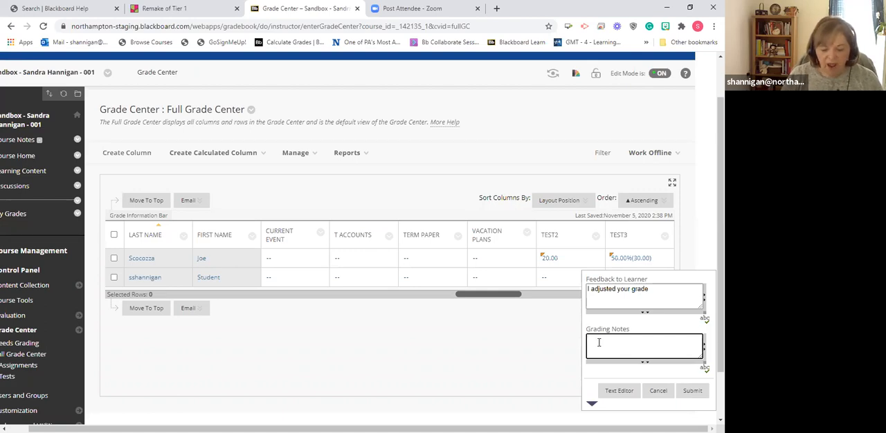
{"action": "type", "text": "Much improved"}
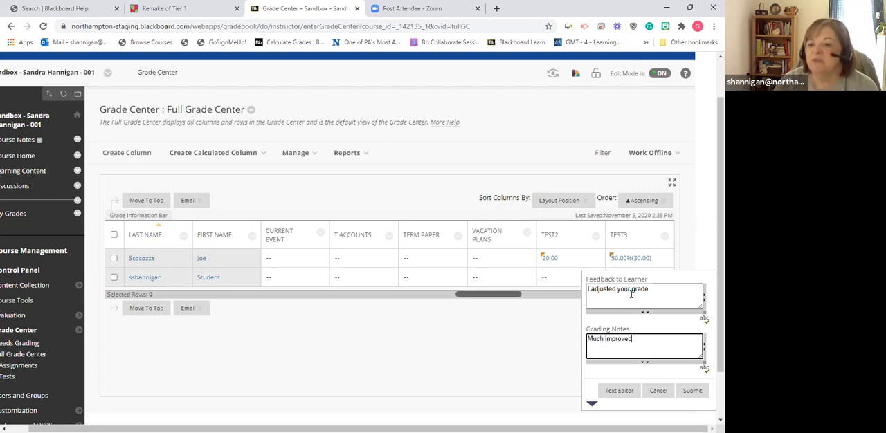
{"action": "left_click", "coordinate": [692, 391]}
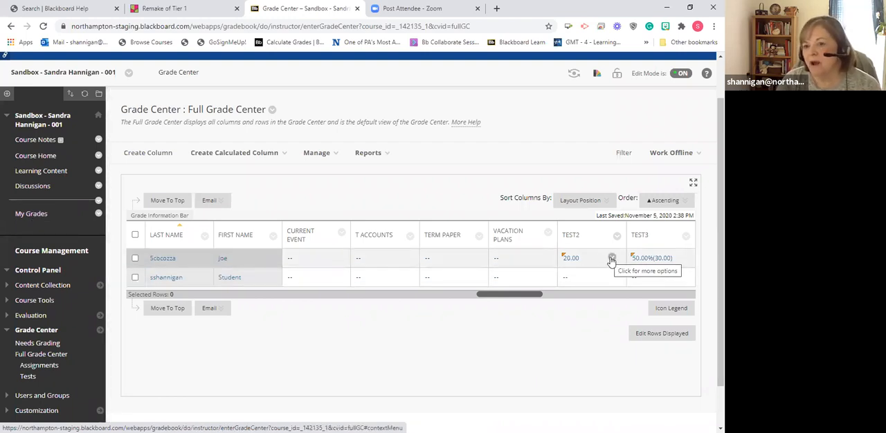
Hide the Test5 column from students in the Full Grade Center.
{"action": "left_click_drag", "start_coordinate": [530, 294], "coordinate": [564, 296]}
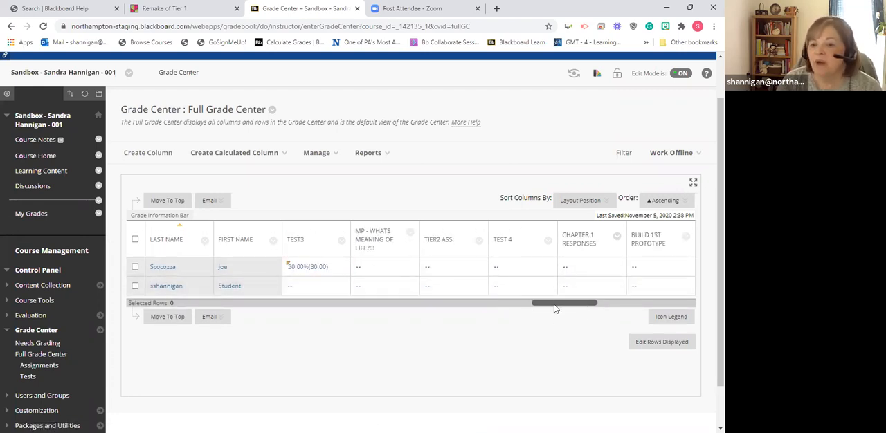
{"action": "left_click_drag", "start_coordinate": [554, 309], "coordinate": [593, 306]}
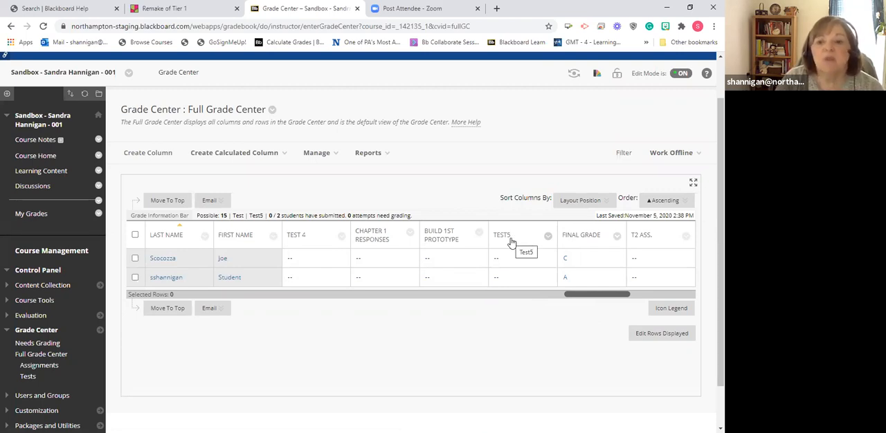
{"action": "left_click", "coordinate": [548, 237]}
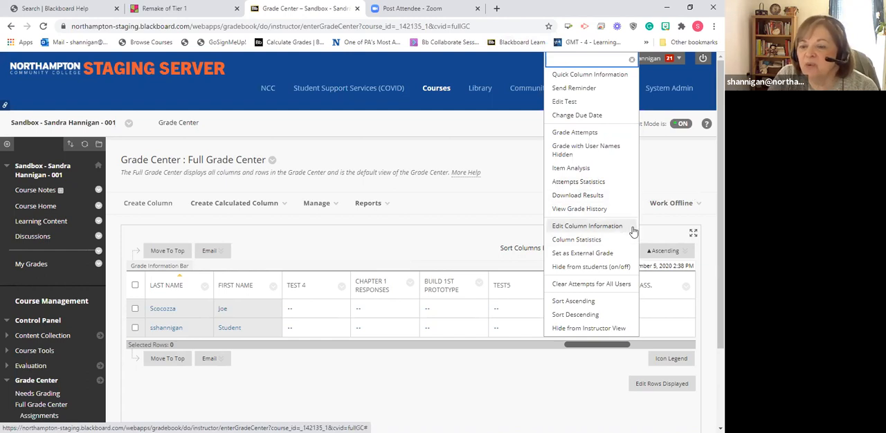
{"action": "left_click", "coordinate": [606, 268]}
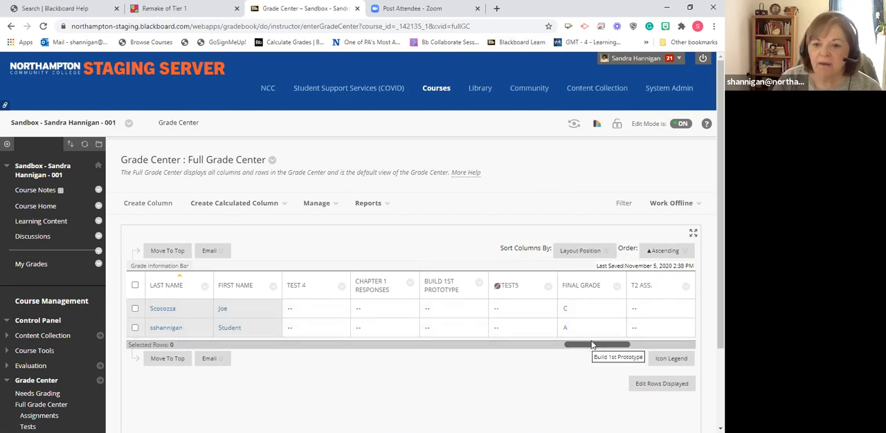
Try to run an item analysis on Test5 from its grade column and dismiss the resulting notice.
{"action": "left_click", "coordinate": [547, 286]}
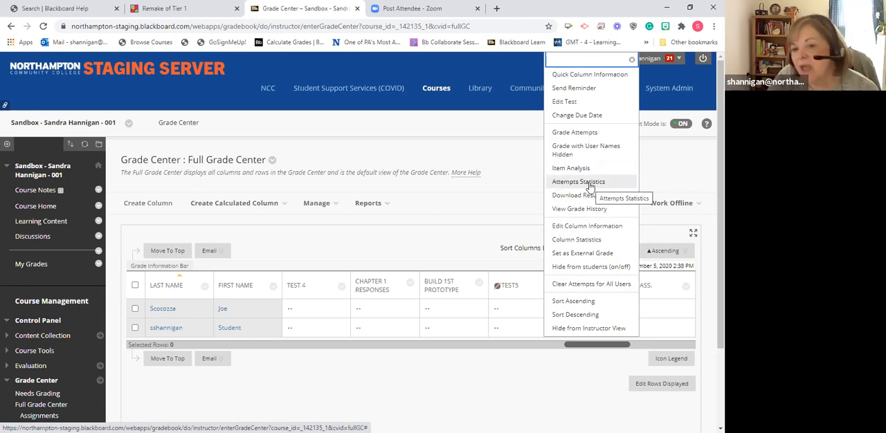
{"action": "left_click", "coordinate": [576, 169]}
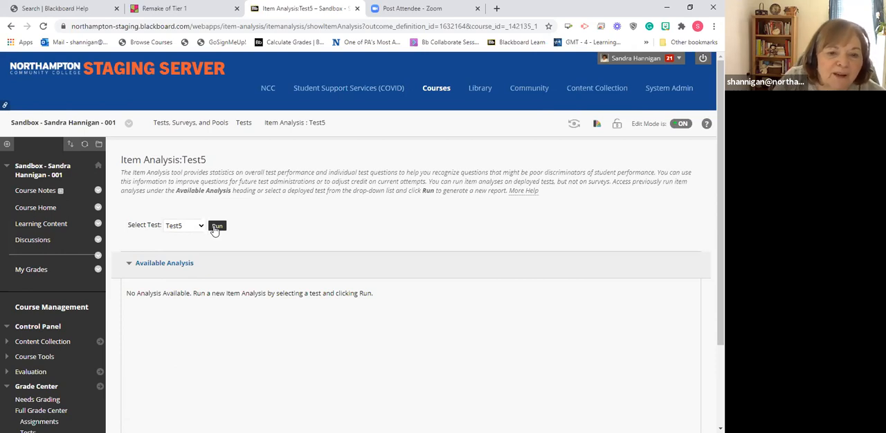
{"action": "left_click", "coordinate": [215, 228]}
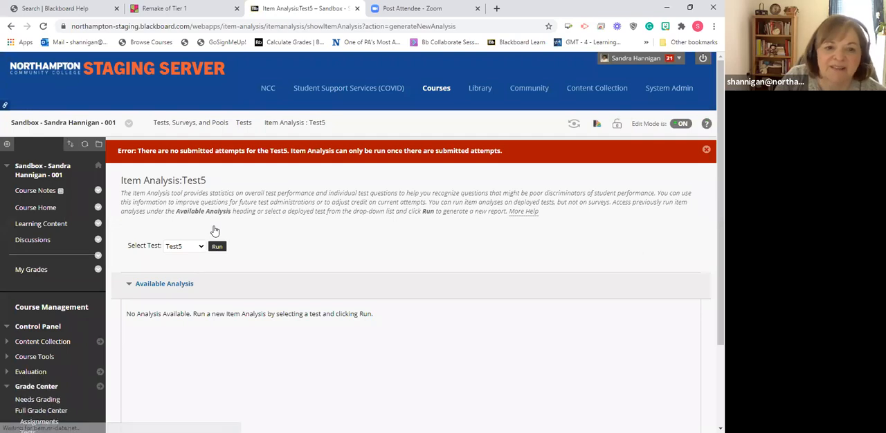
{"action": "left_click", "coordinate": [706, 150]}
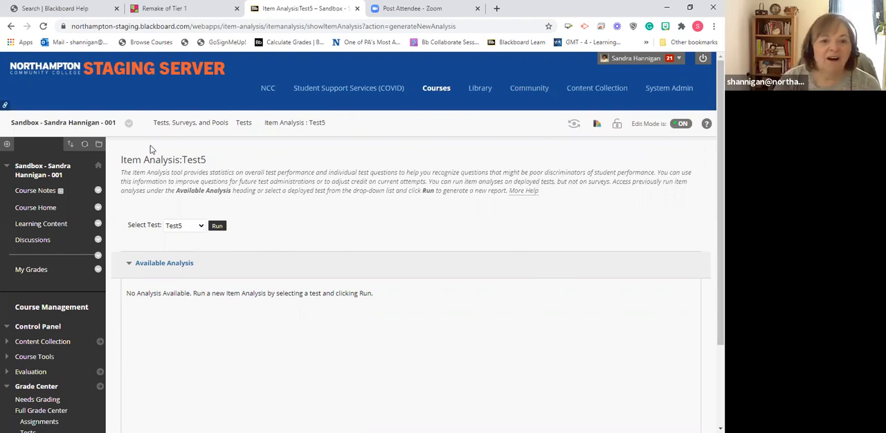
Return to the Full Grade Center from the Test5 item analysis, passing through the Tests list and the Tests, Surveys, and Pools page.
{"action": "left_click", "coordinate": [243, 124]}
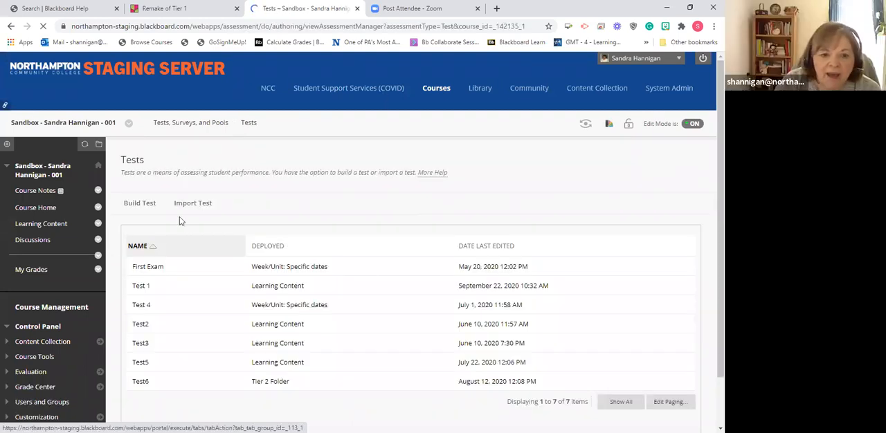
{"action": "left_click", "coordinate": [175, 122]}
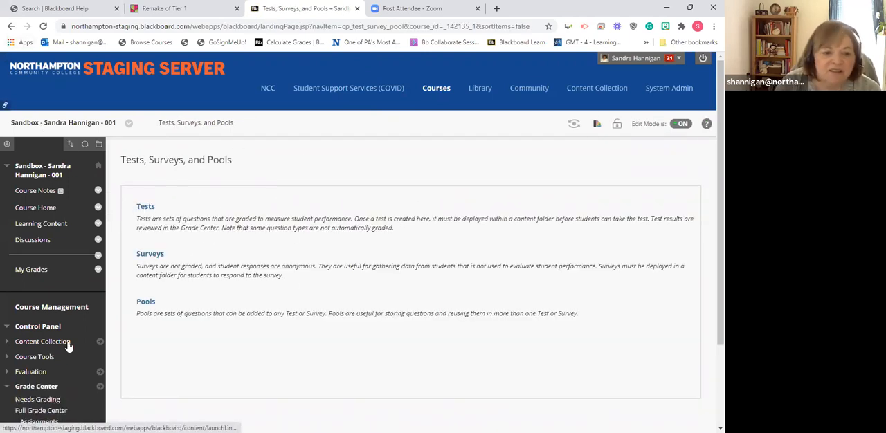
{"action": "scroll", "coordinate": [168, 291], "scroll_direction": "down", "scroll_amount": 1}
{"action": "left_click", "coordinate": [29, 361]}
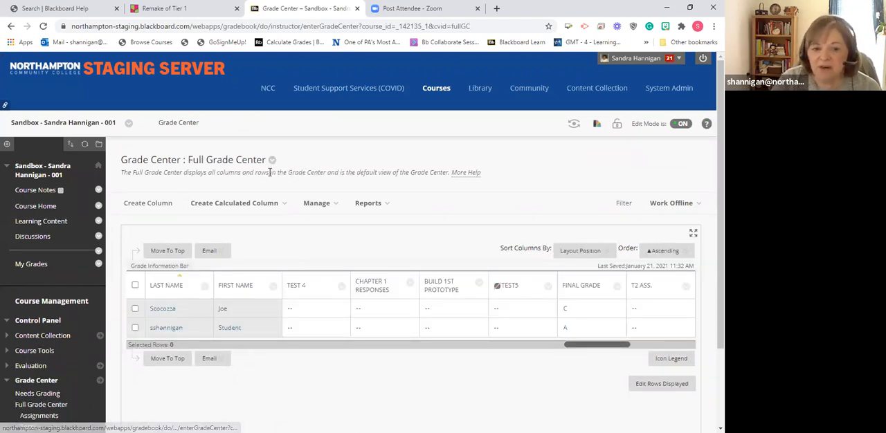
Examine the Test5 column's options and the student columns, including Last Access, Availability, Weighted Total, Total and X Cred.
{"action": "left_click", "coordinate": [547, 287]}
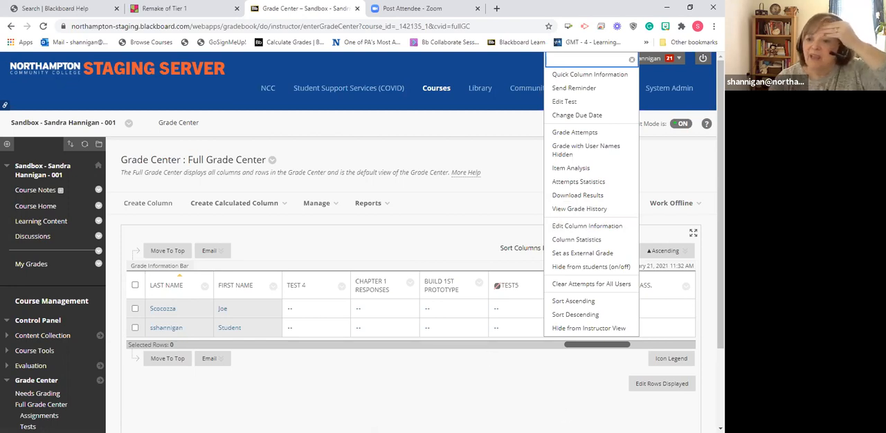
{"action": "left_click", "coordinate": [366, 400]}
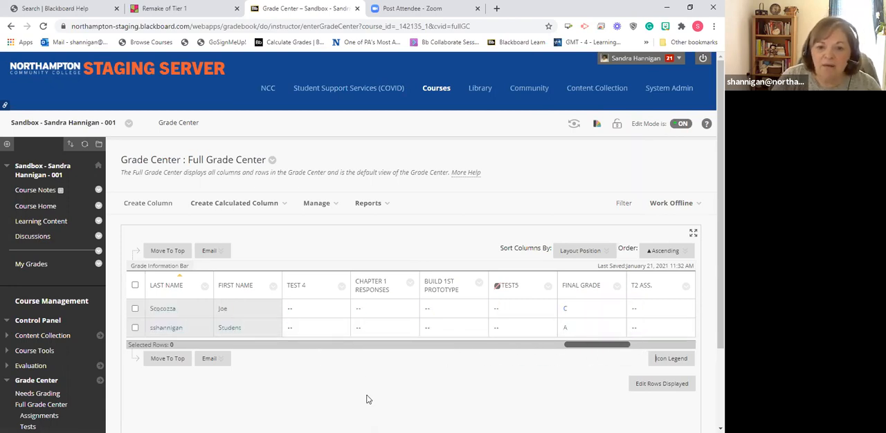
{"action": "left_click_drag", "start_coordinate": [579, 344], "coordinate": [317, 345]}
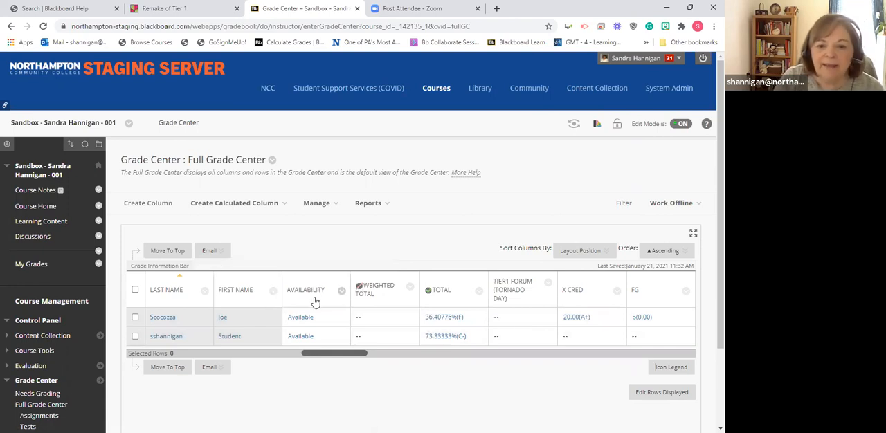
{"action": "left_click_drag", "start_coordinate": [340, 354], "coordinate": [307, 354]}
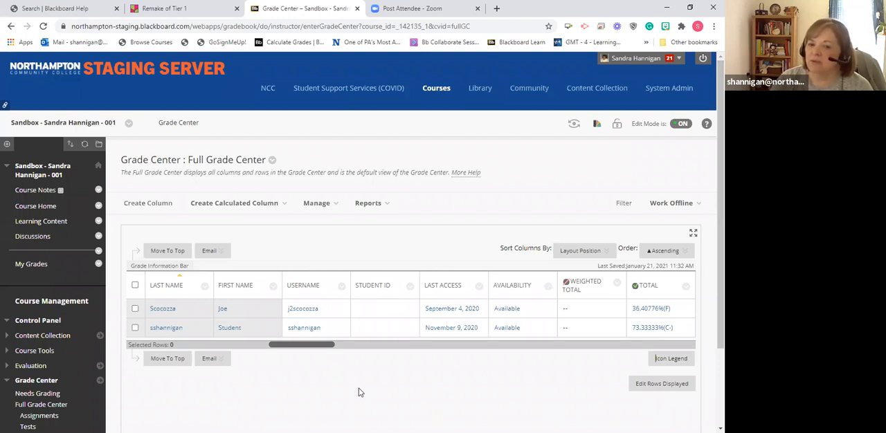
{"action": "mouse_move", "coordinate": [405, 310]}
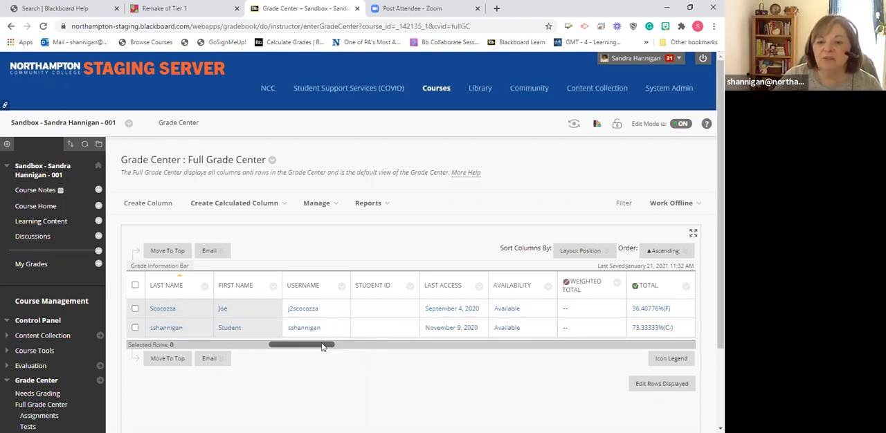
{"action": "left_click_drag", "start_coordinate": [321, 346], "coordinate": [399, 346]}
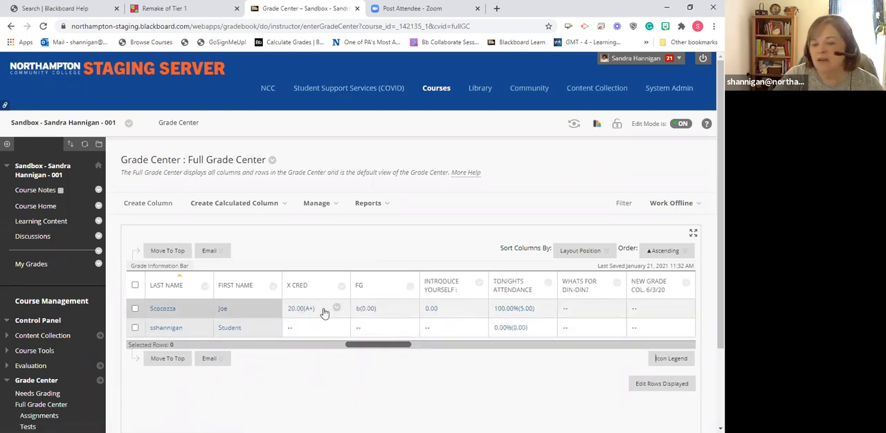
{"action": "left_click_drag", "start_coordinate": [363, 347], "coordinate": [288, 347]}
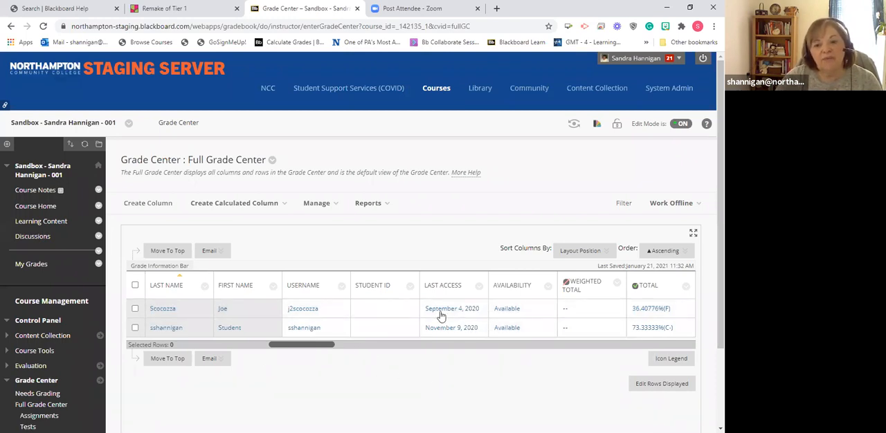
{"action": "left_click_drag", "start_coordinate": [327, 345], "coordinate": [356, 357]}
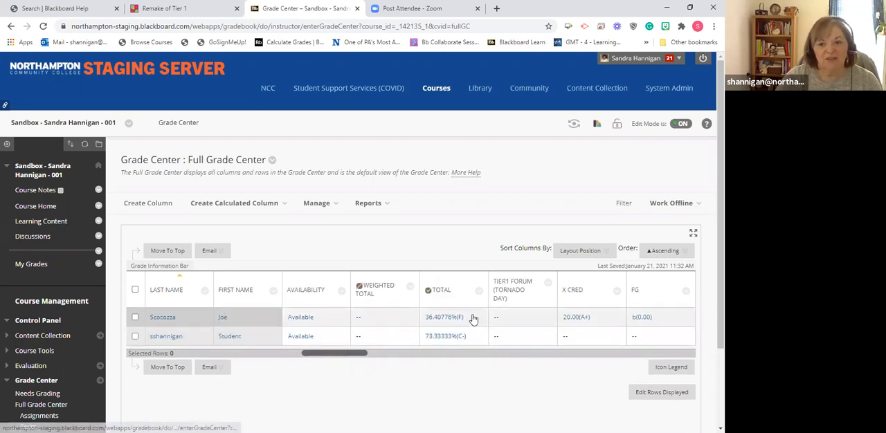
{"action": "left_click_drag", "start_coordinate": [354, 355], "coordinate": [333, 359]}
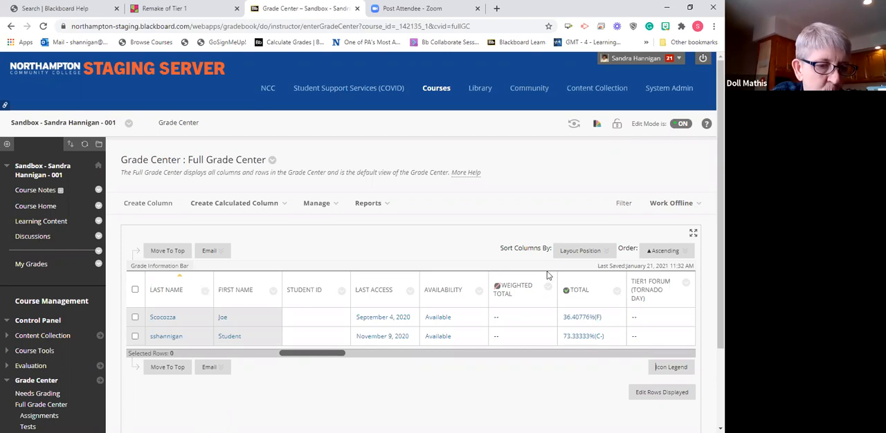
Examine the data, delimiter and save location options for downloading grades to work offline, and return to the Grade Center without downloading.
{"action": "left_click", "coordinate": [697, 202]}
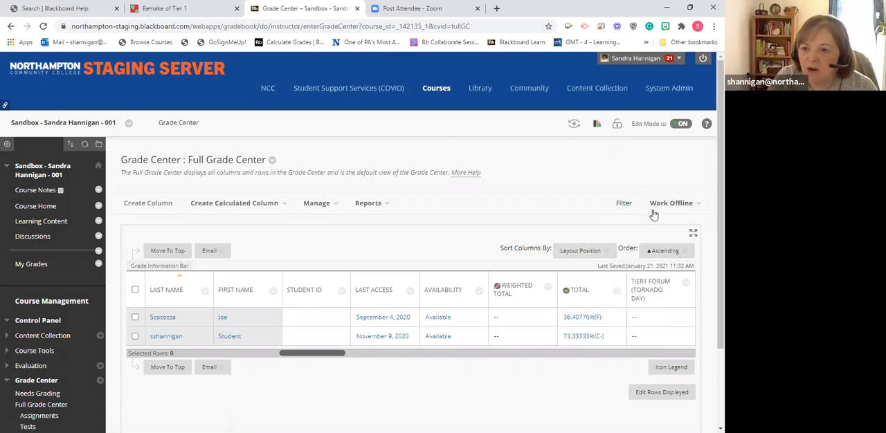
{"action": "left_click", "coordinate": [699, 204]}
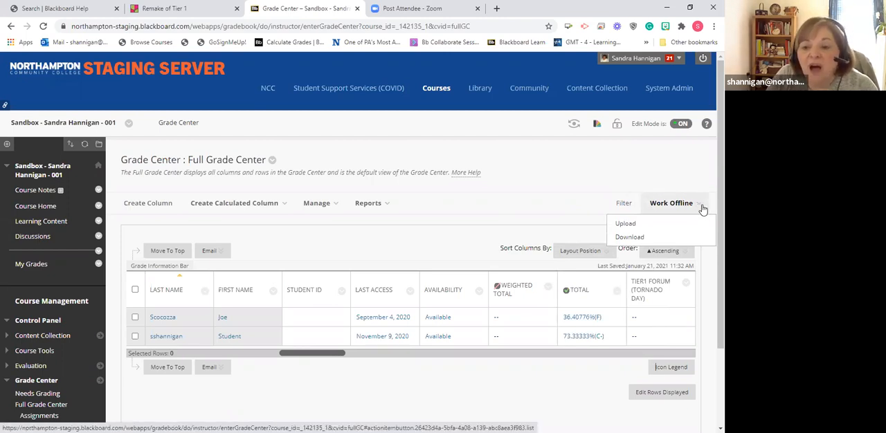
{"action": "left_click", "coordinate": [688, 203]}
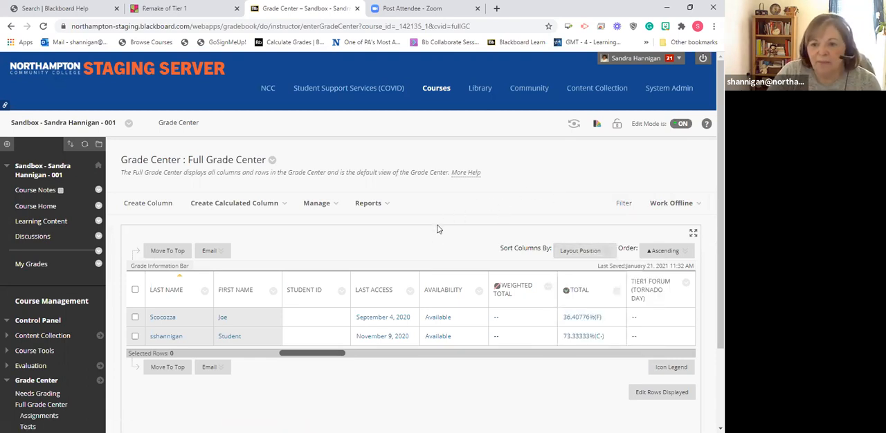
{"action": "mouse_move", "coordinate": [698, 209]}
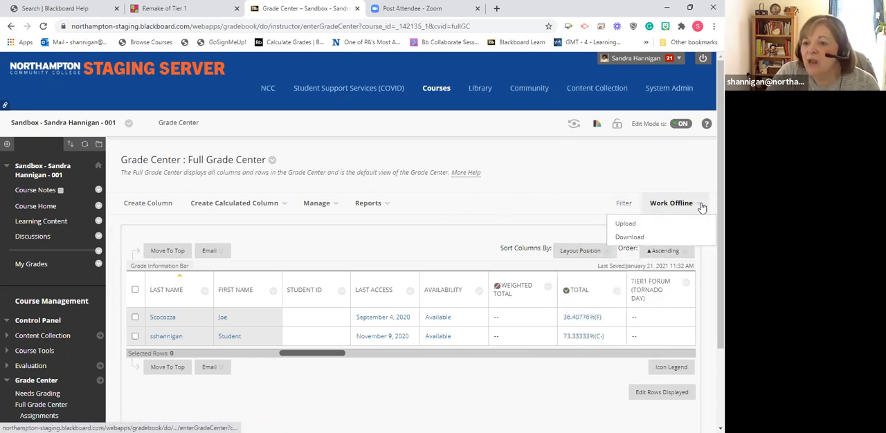
{"action": "left_click", "coordinate": [631, 238]}
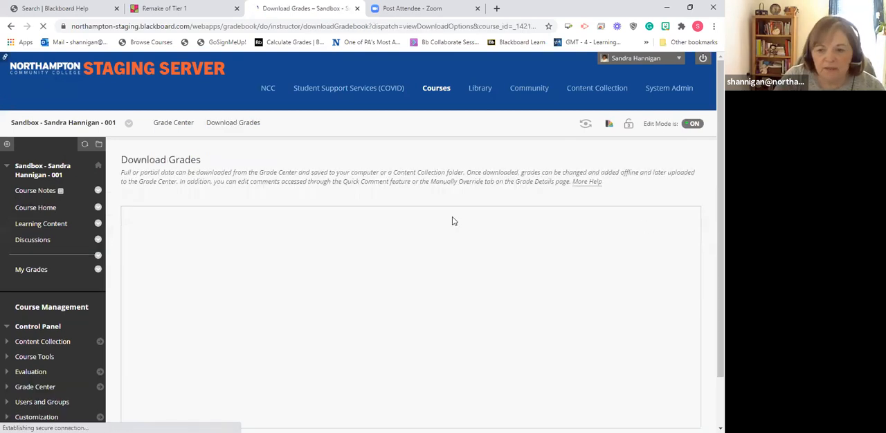
{"action": "scroll", "coordinate": [380, 253], "scroll_direction": "down", "scroll_amount": 2}
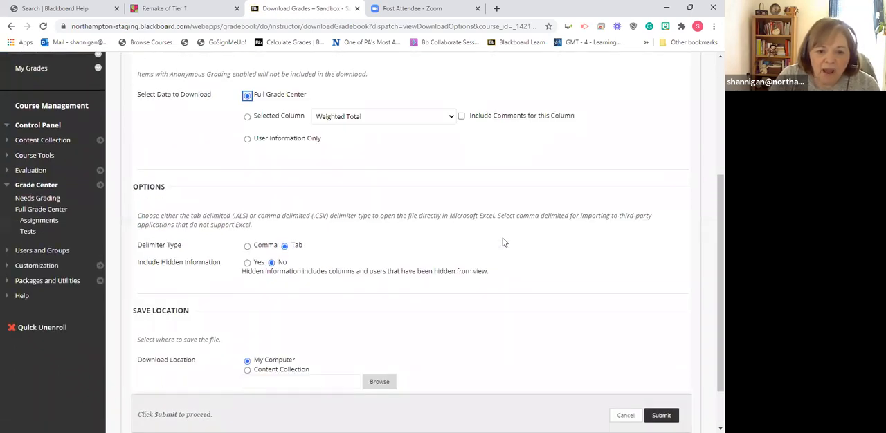
{"action": "scroll", "coordinate": [504, 242], "scroll_direction": "down", "scroll_amount": 1}
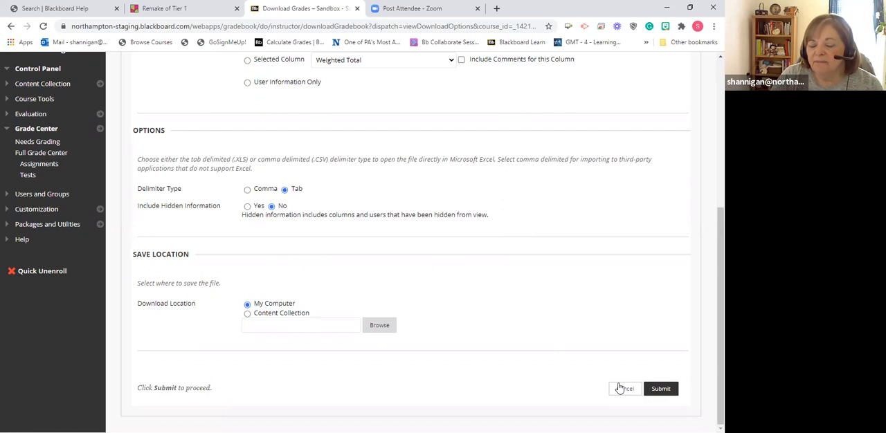
{"action": "scroll", "coordinate": [445, 330], "scroll_direction": "up", "scroll_amount": 3}
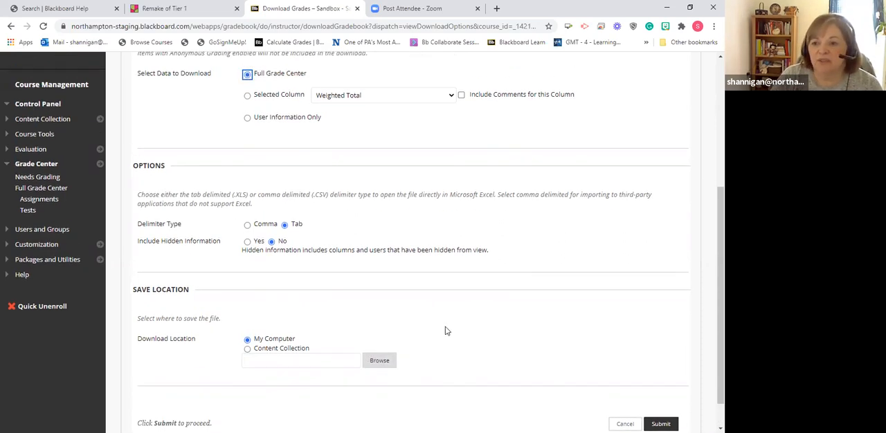
{"action": "scroll", "coordinate": [445, 330], "scroll_direction": "up", "scroll_amount": 2}
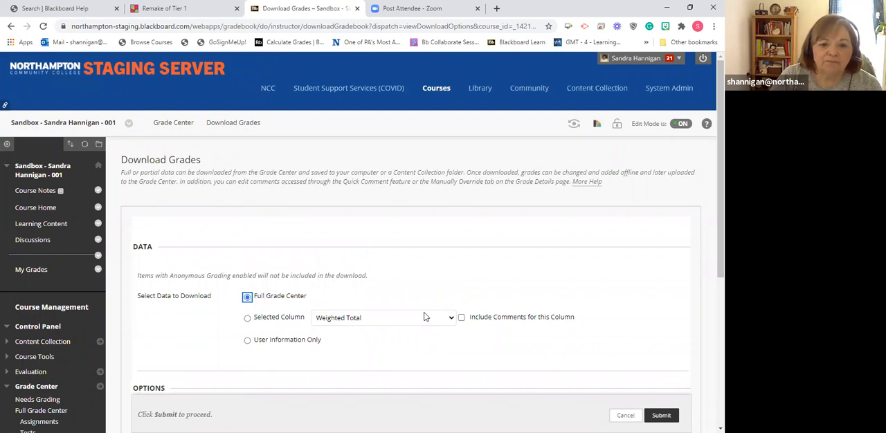
{"action": "left_click", "coordinate": [371, 153]}
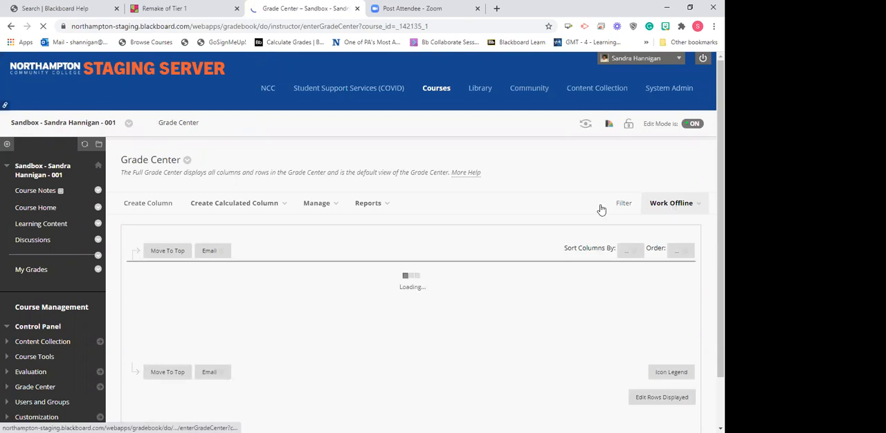
Examine the offline upload option and the grade columns from Total through First Exam.
{"action": "left_click", "coordinate": [661, 203]}
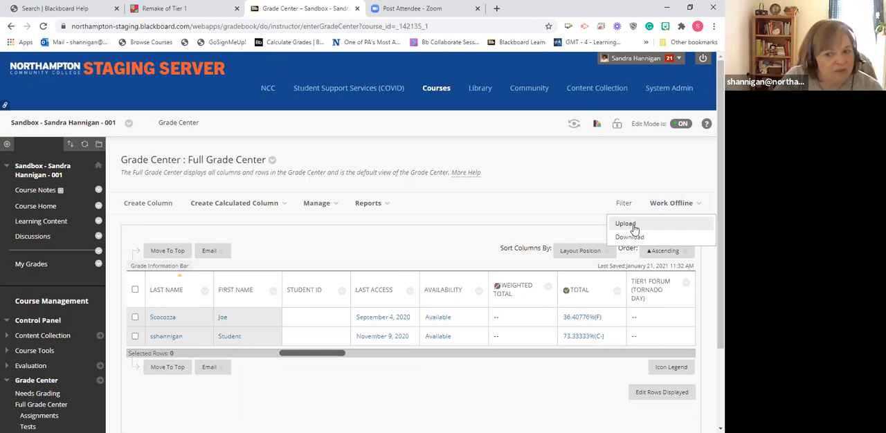
{"action": "left_click_drag", "start_coordinate": [329, 354], "coordinate": [374, 361]}
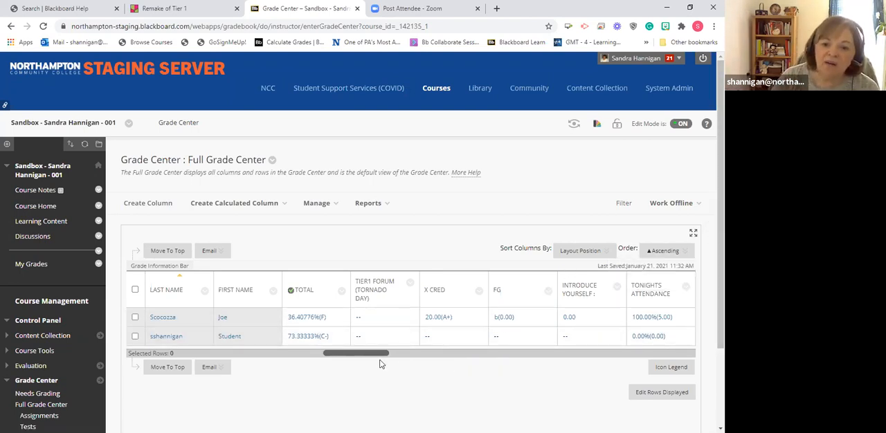
{"action": "left_click_drag", "start_coordinate": [380, 354], "coordinate": [476, 351]}
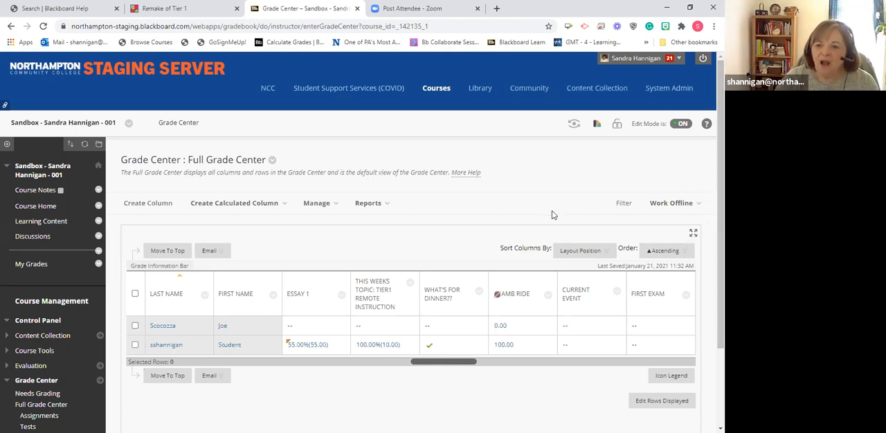
{"action": "left_click", "coordinate": [697, 205]}
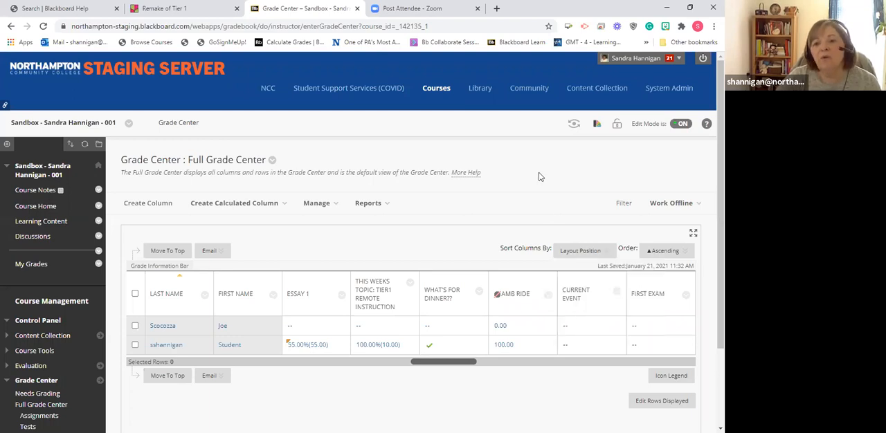
{"action": "left_click", "coordinate": [698, 203]}
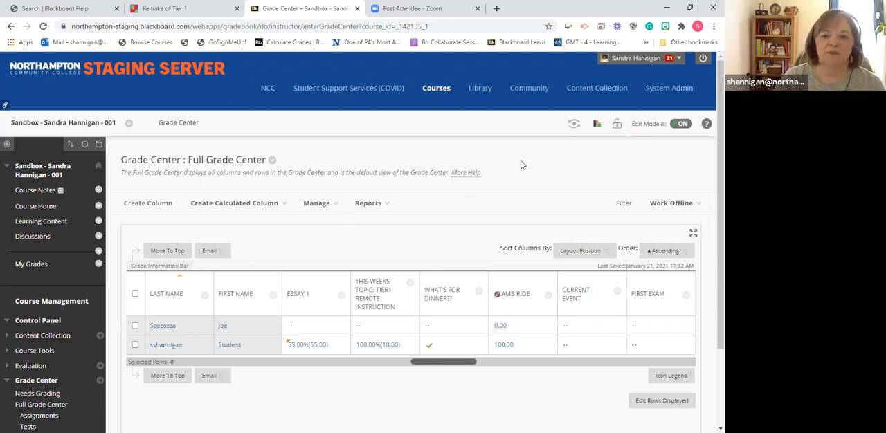
{"action": "mouse_move", "coordinate": [294, 211]}
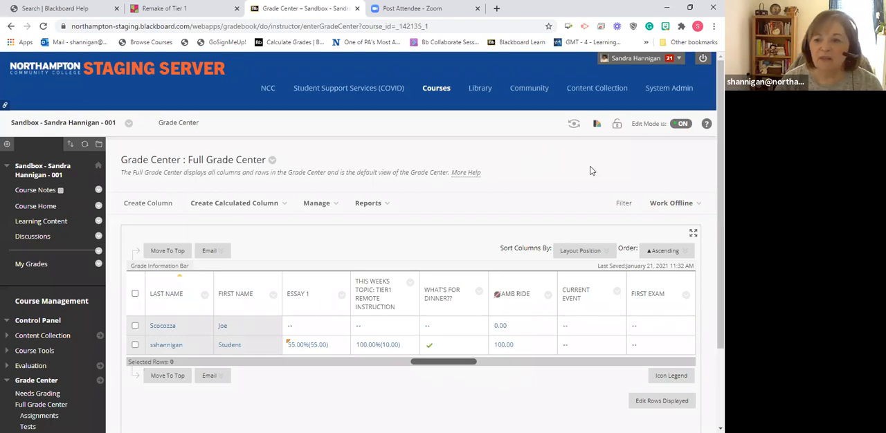
{"action": "scroll", "coordinate": [52, 353], "scroll_direction": "down", "scroll_amount": 2}
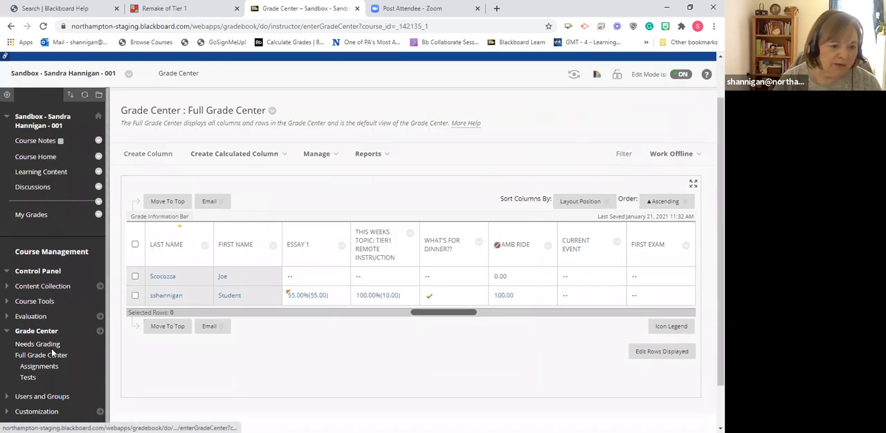
{"action": "scroll", "coordinate": [52, 353], "scroll_direction": "down", "scroll_amount": 2}
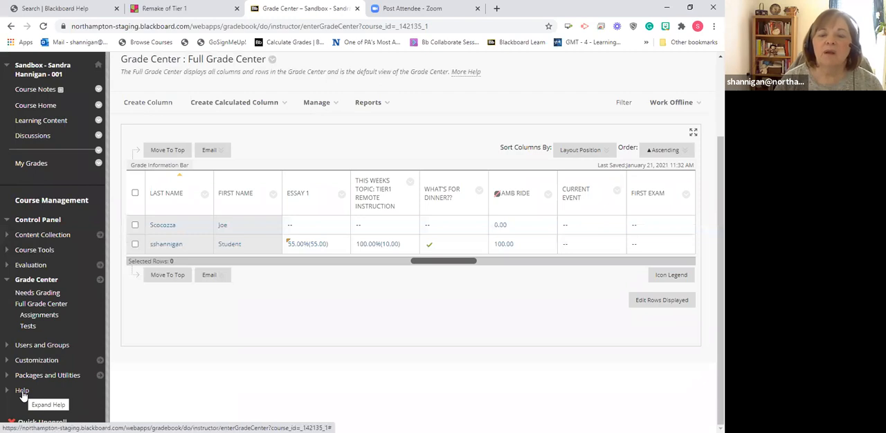
{"action": "scroll", "coordinate": [340, 365], "scroll_direction": "up", "scroll_amount": 3}
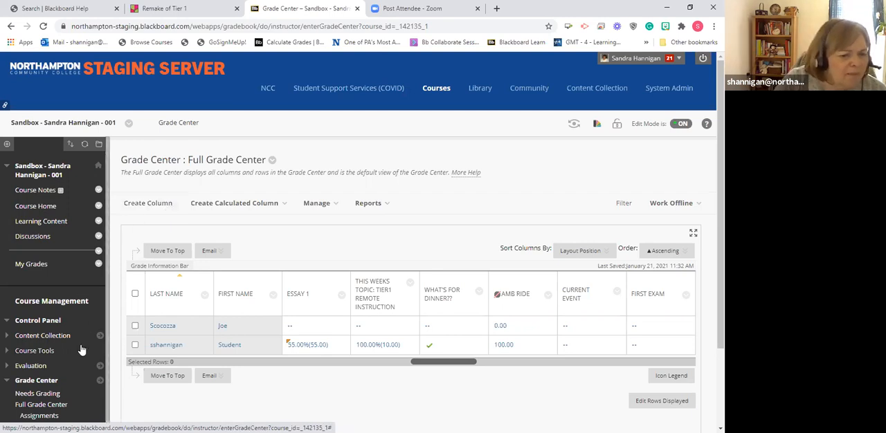
{"action": "scroll", "coordinate": [80, 351], "scroll_direction": "down", "scroll_amount": 1}
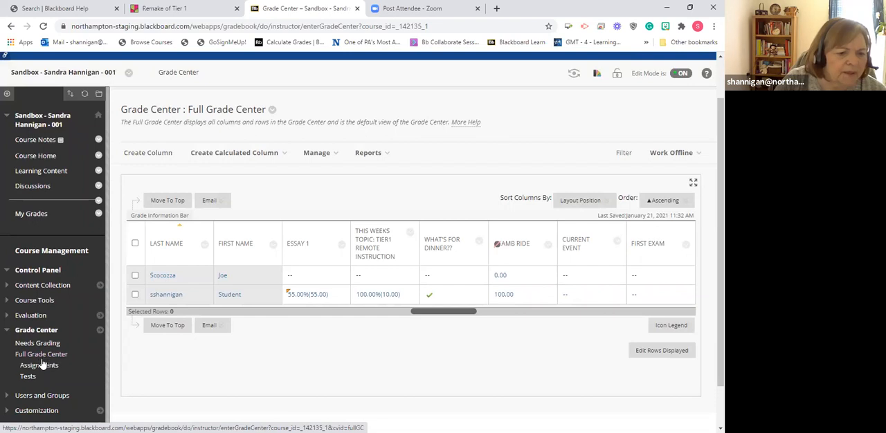
{"action": "scroll", "coordinate": [42, 370], "scroll_direction": "up", "scroll_amount": 1}
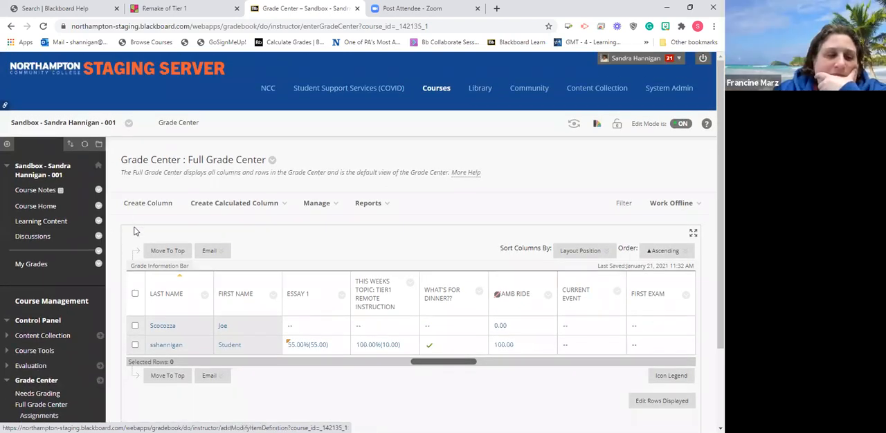
Start a new grade column in the Full Grade Center and name it Test Column.
{"action": "left_click", "coordinate": [169, 208]}
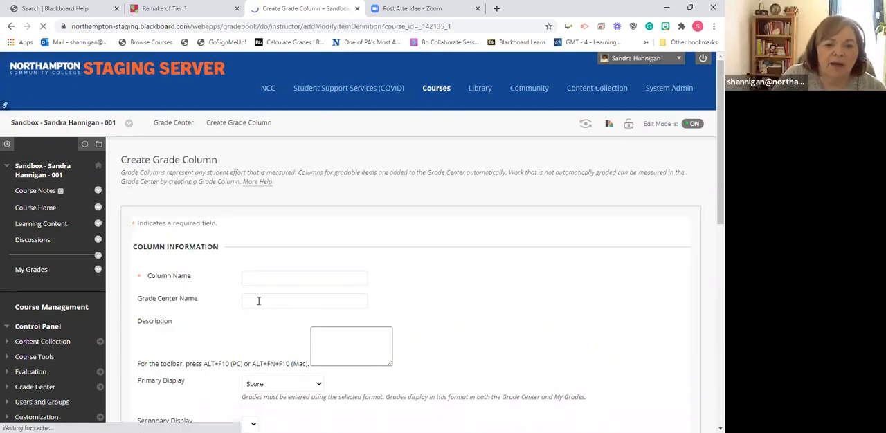
{"action": "left_click", "coordinate": [245, 303]}
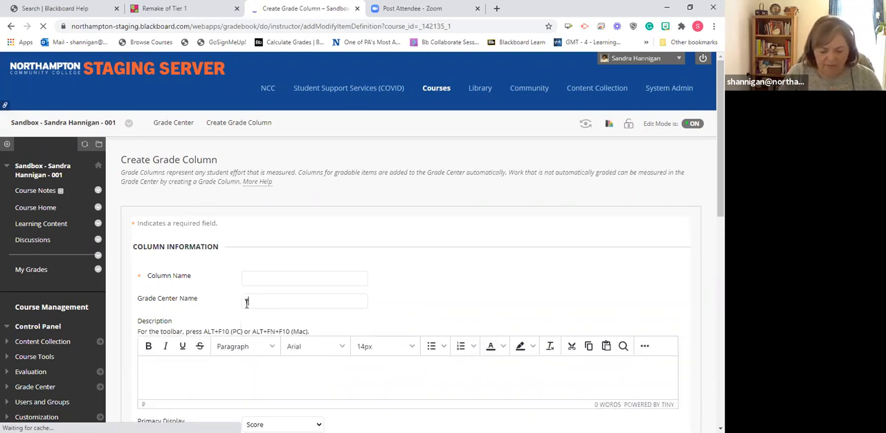
{"action": "type", "text": "Test Column"}
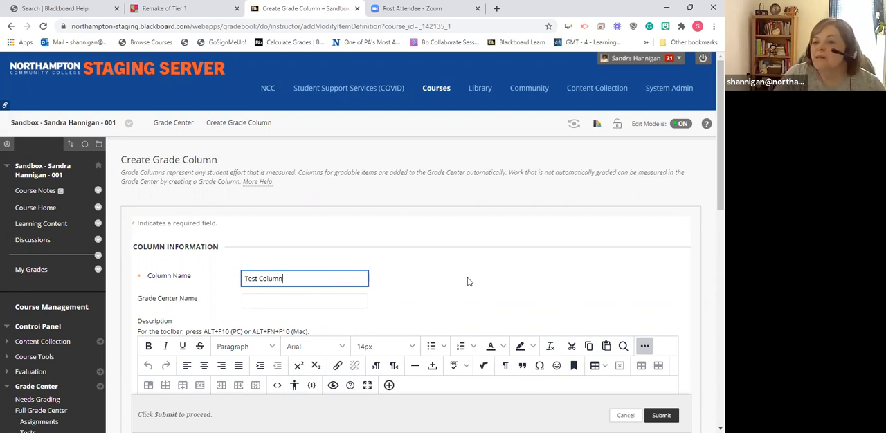
{"action": "scroll", "coordinate": [469, 281], "scroll_direction": "down", "scroll_amount": 1}
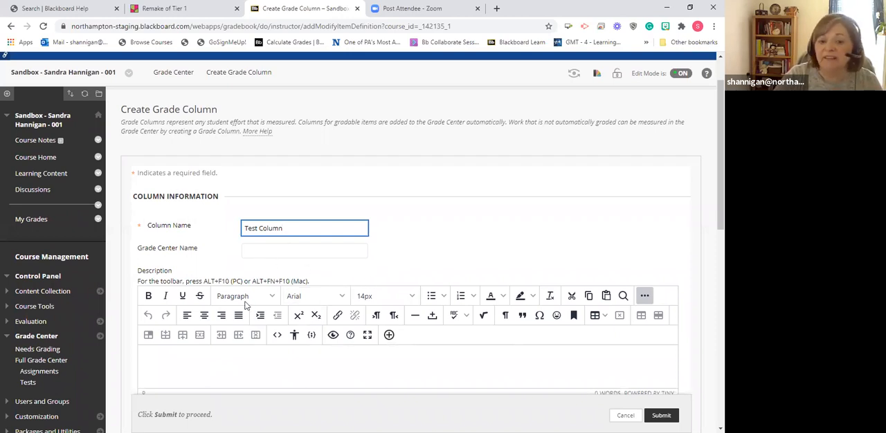
{"action": "left_click", "coordinate": [242, 243]}
{"action": "left_click", "coordinate": [293, 227]}
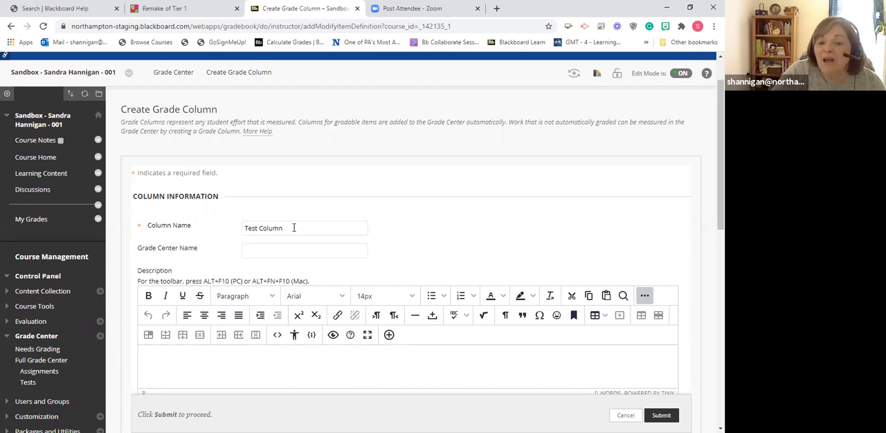
Choose Score as the new column's primary display and set its points possible to 100.
{"action": "scroll", "coordinate": [293, 228], "scroll_direction": "down", "scroll_amount": 2}
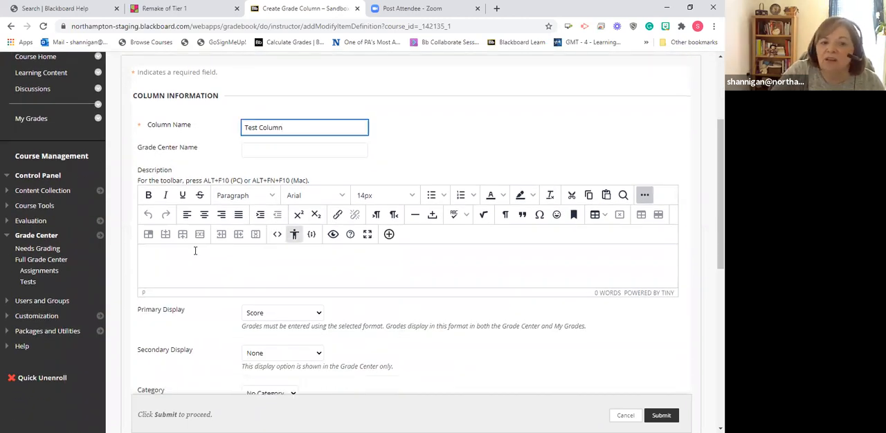
{"action": "left_click", "coordinate": [150, 260]}
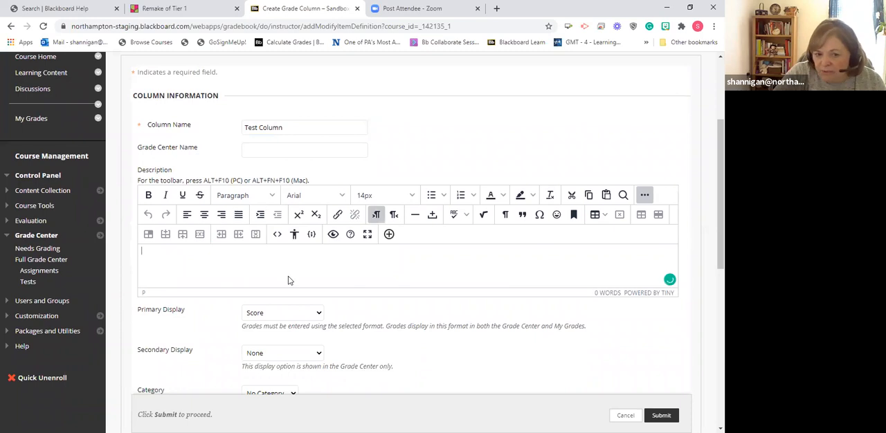
{"action": "scroll", "coordinate": [288, 279], "scroll_direction": "down", "scroll_amount": 1}
{"action": "scroll", "coordinate": [289, 280], "scroll_direction": "down", "scroll_amount": 1}
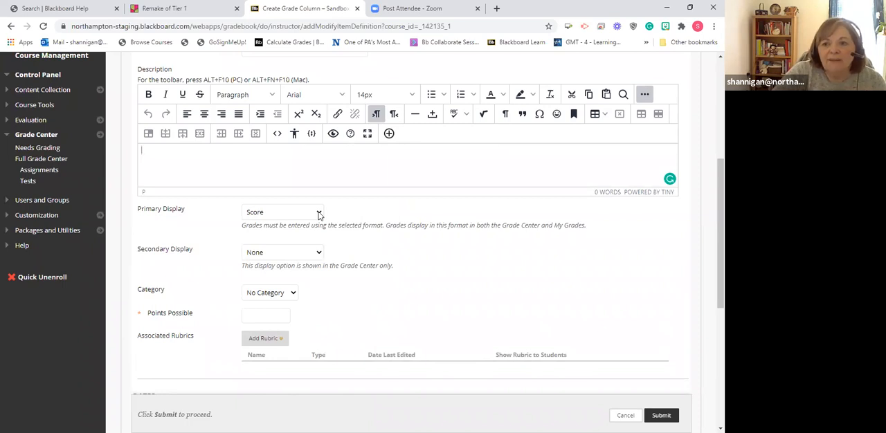
{"action": "left_click", "coordinate": [319, 214]}
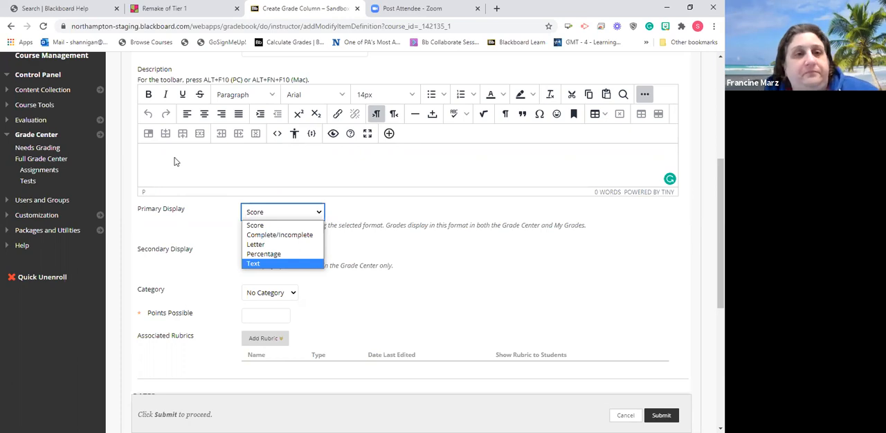
{"action": "left_click", "coordinate": [271, 225]}
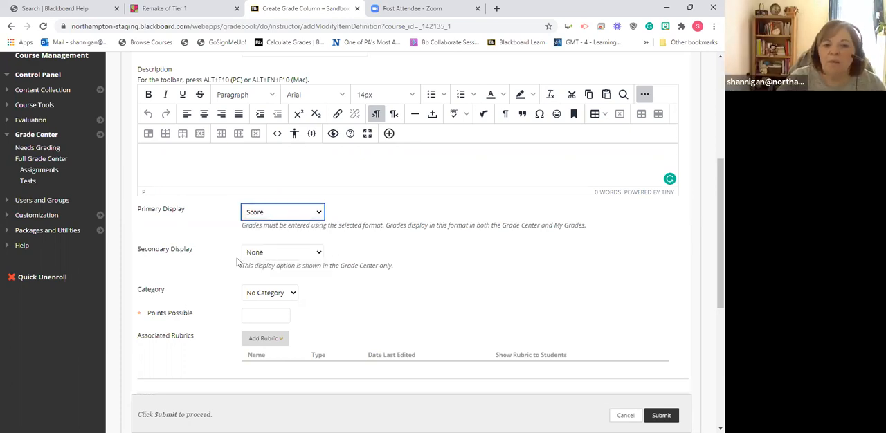
{"action": "left_click", "coordinate": [264, 318]}
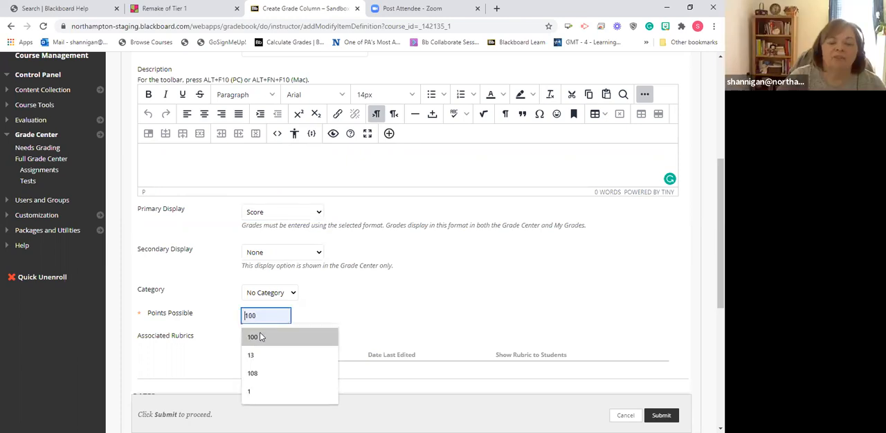
{"action": "left_click", "coordinate": [260, 337]}
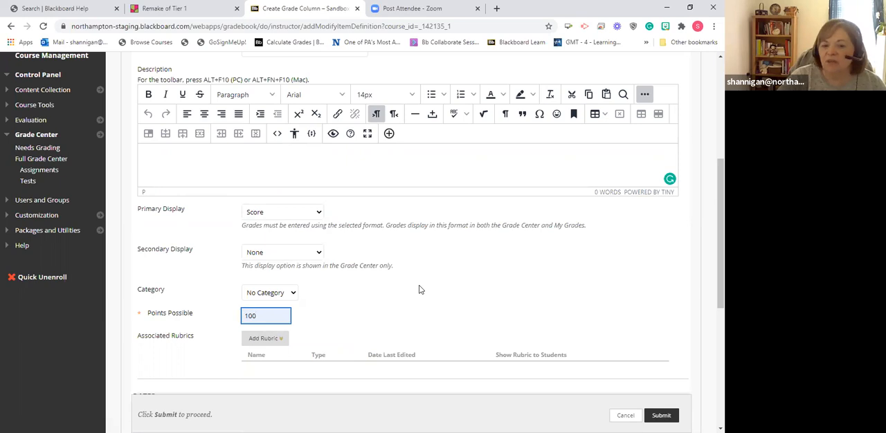
Examine the new column's due date fields and the options for adding an associated rubric.
{"action": "scroll", "coordinate": [418, 270], "scroll_direction": "down", "scroll_amount": 1}
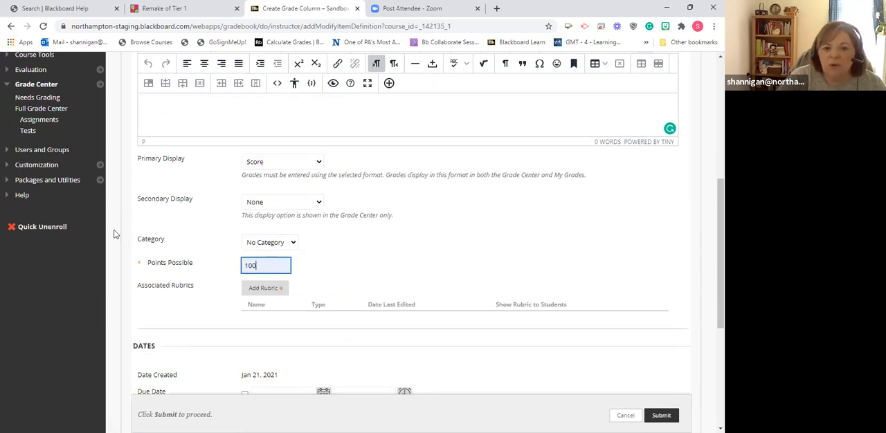
{"action": "scroll", "coordinate": [450, 212], "scroll_direction": "down", "scroll_amount": 1}
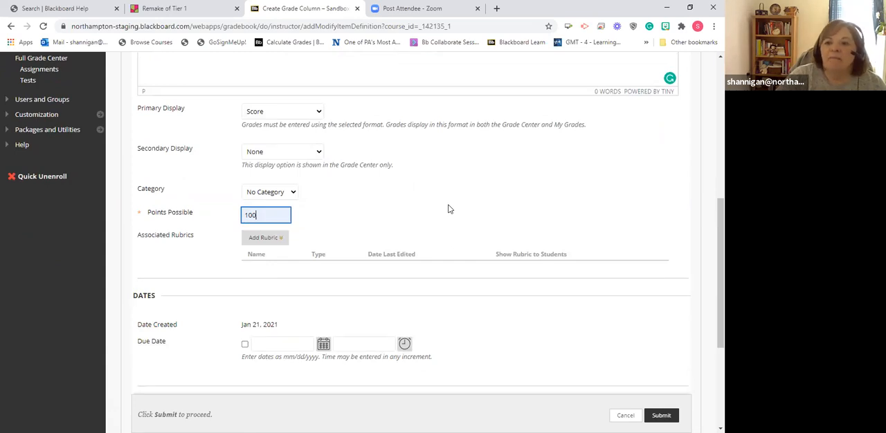
{"action": "scroll", "coordinate": [448, 209], "scroll_direction": "up", "scroll_amount": 6}
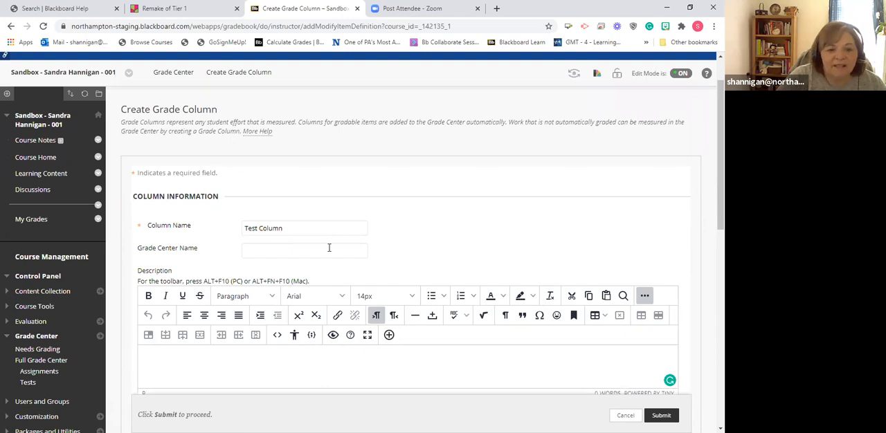
{"action": "scroll", "coordinate": [329, 247], "scroll_direction": "down", "scroll_amount": 3}
{"action": "scroll", "coordinate": [329, 247], "scroll_direction": "down", "scroll_amount": 4}
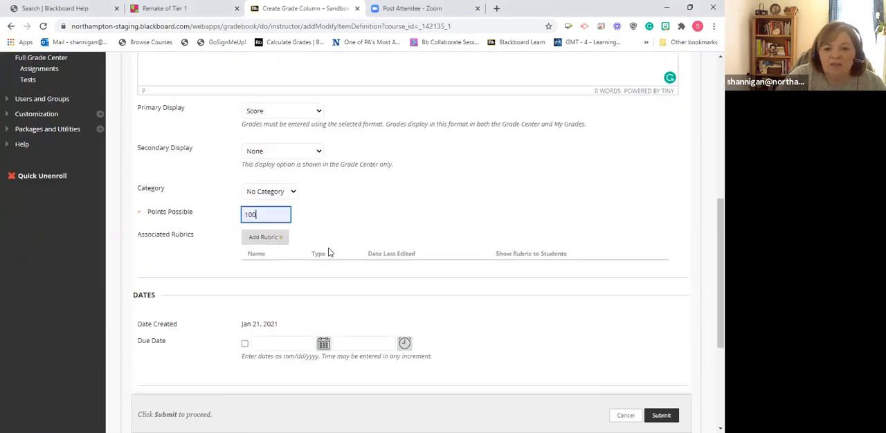
{"action": "left_click", "coordinate": [269, 186]}
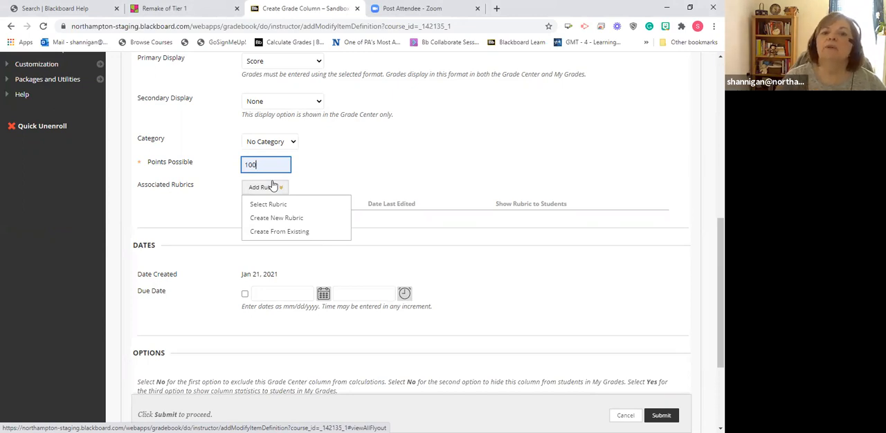
{"action": "left_click", "coordinate": [273, 185]}
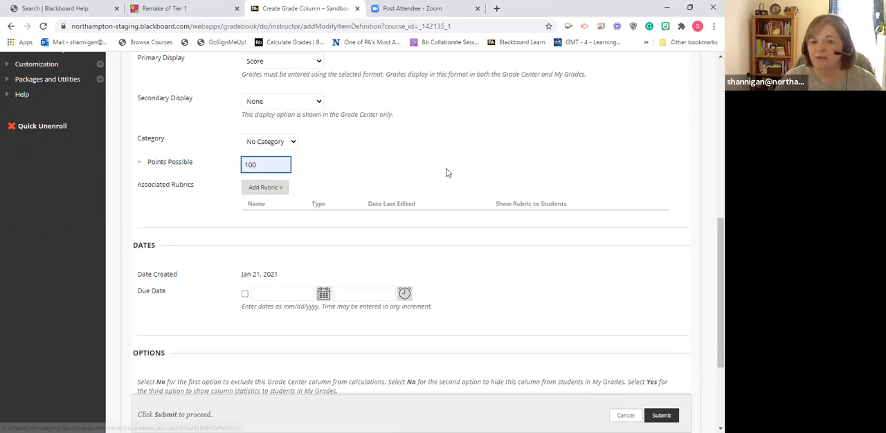
Rename the new grade column as Class Participation Class 2.
{"action": "scroll", "coordinate": [447, 173], "scroll_direction": "up", "scroll_amount": 4}
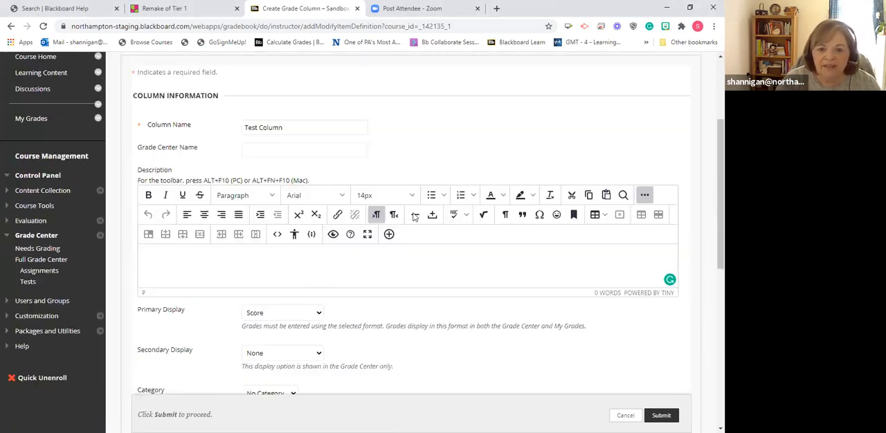
{"action": "scroll", "coordinate": [338, 266], "scroll_direction": "up", "scroll_amount": 2}
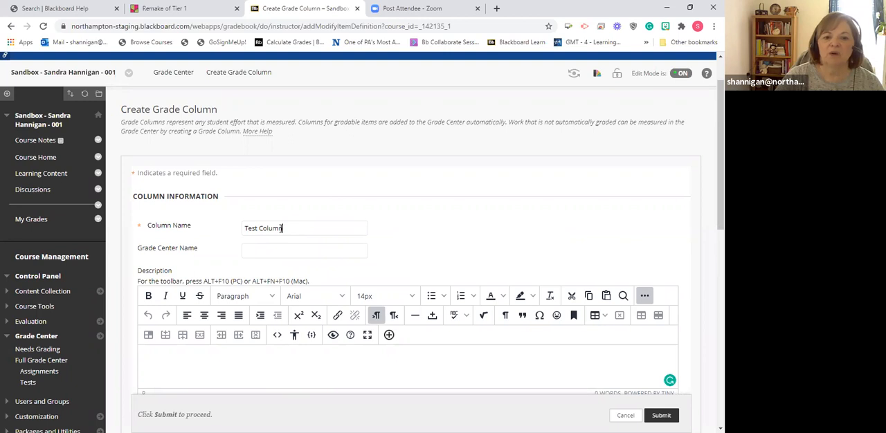
{"action": "left_click_drag", "start_coordinate": [282, 228], "coordinate": [237, 232]}
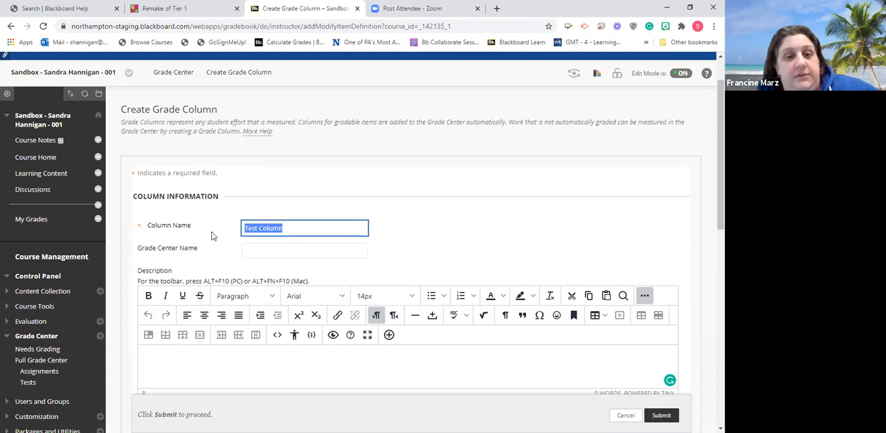
{"action": "type", "text": "Class Participation"}
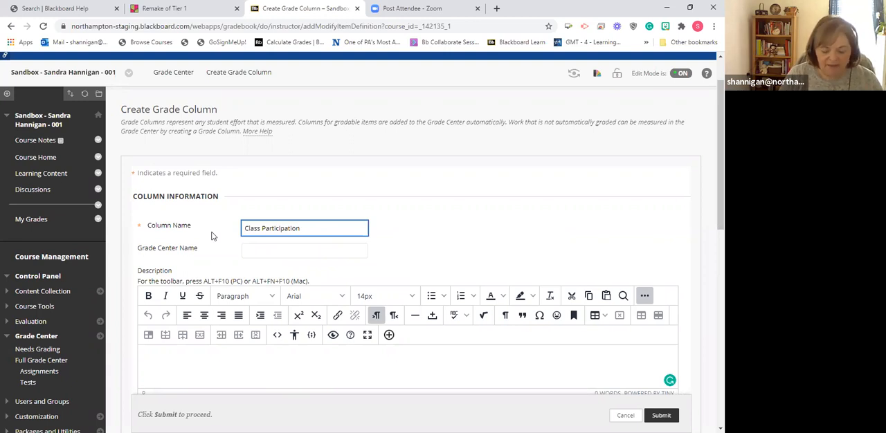
{"action": "type", "text": " Class 2"}
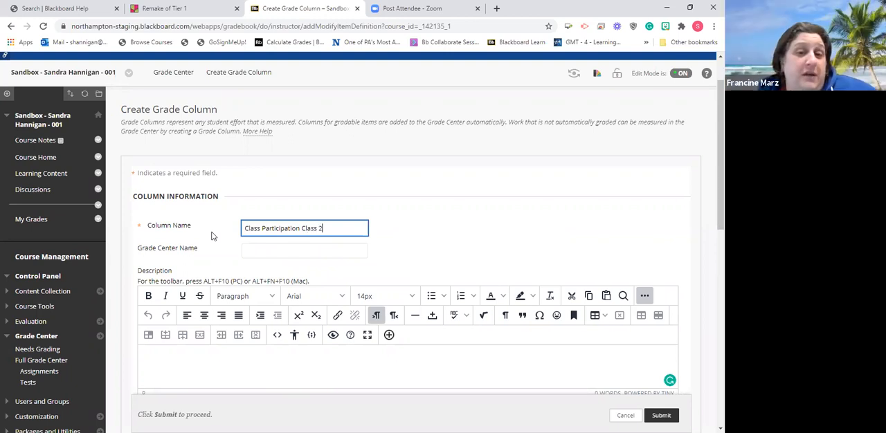
{"action": "left_click", "coordinate": [323, 229]}
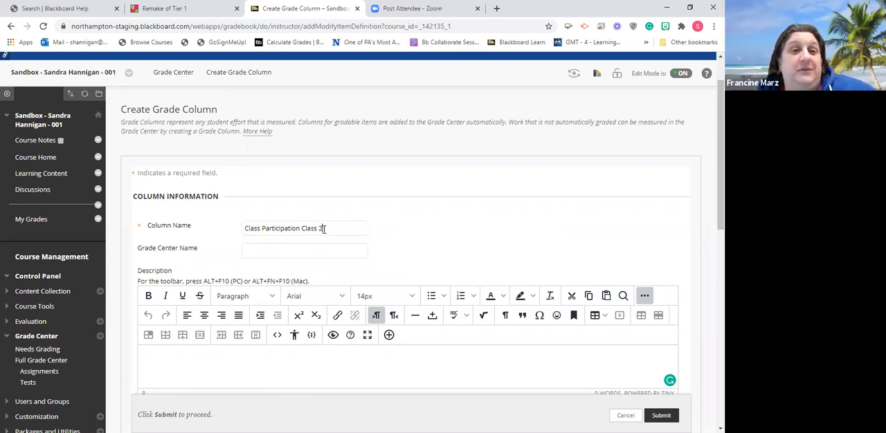
{"action": "left_click", "coordinate": [323, 229]}
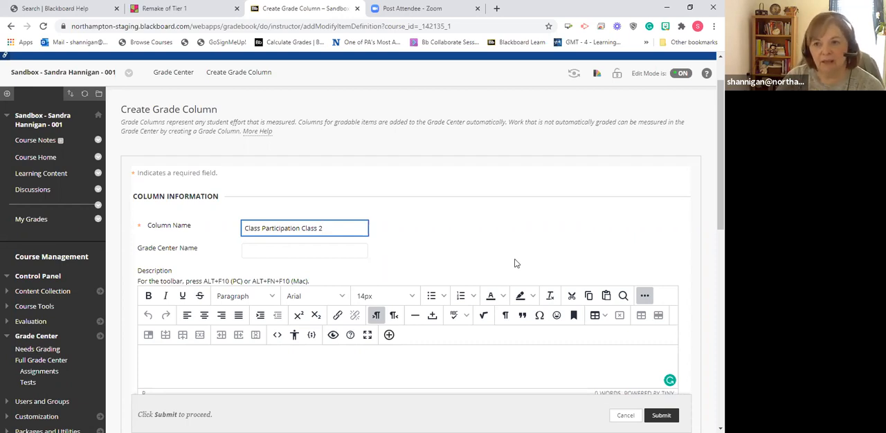
{"action": "left_click", "coordinate": [360, 237]}
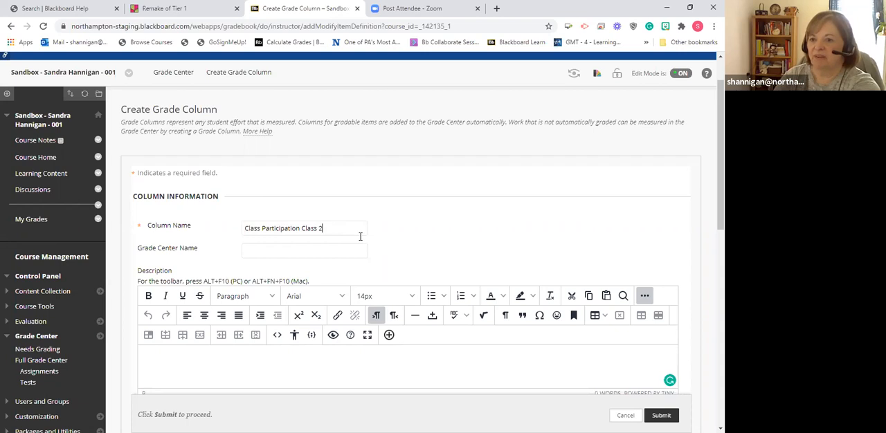
{"action": "left_click", "coordinate": [359, 236]}
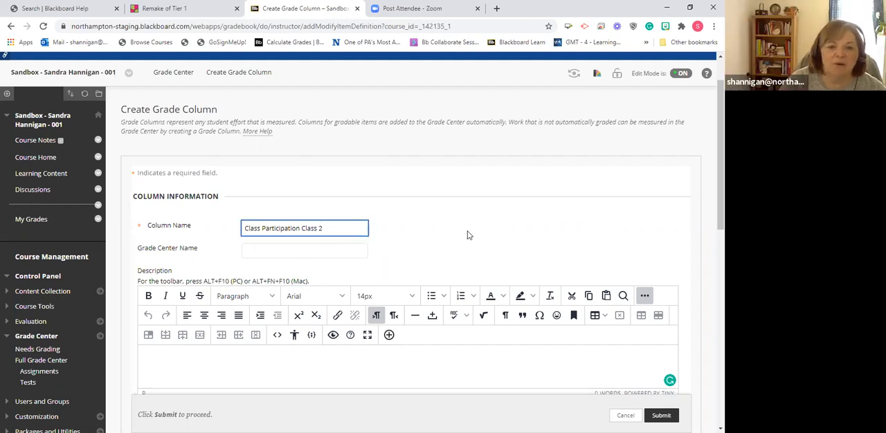
Enter "particpation" as the new grade column's description.
{"action": "scroll", "coordinate": [467, 235], "scroll_direction": "down", "scroll_amount": 3}
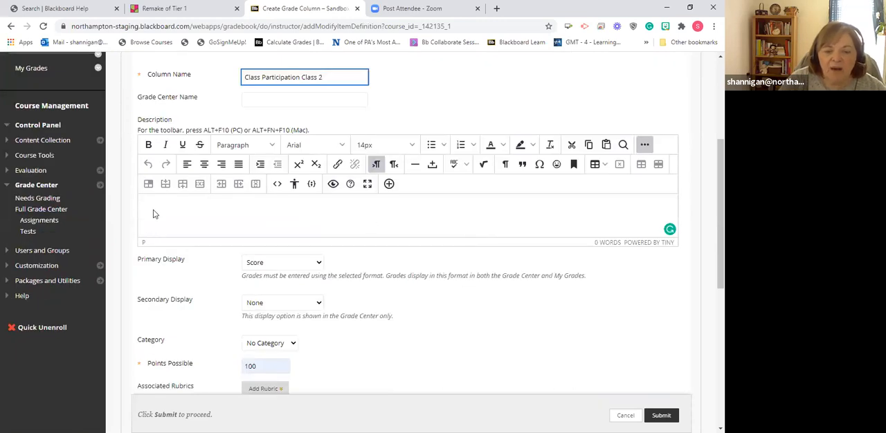
{"action": "left_click", "coordinate": [170, 204]}
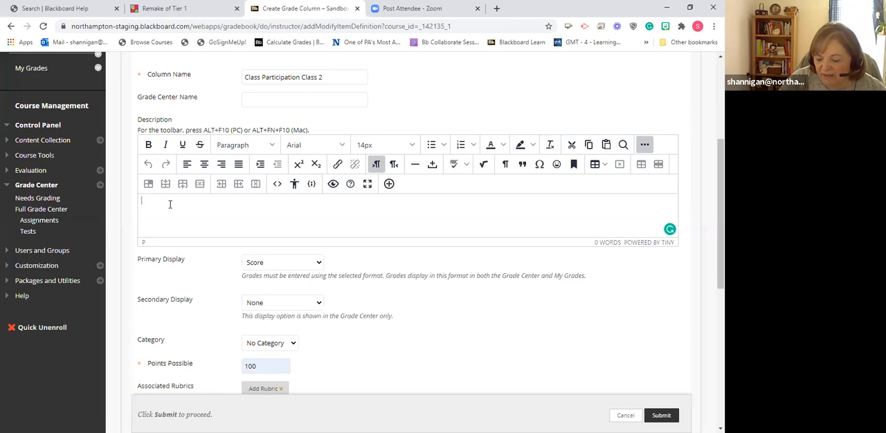
{"action": "type", "text": "par"}
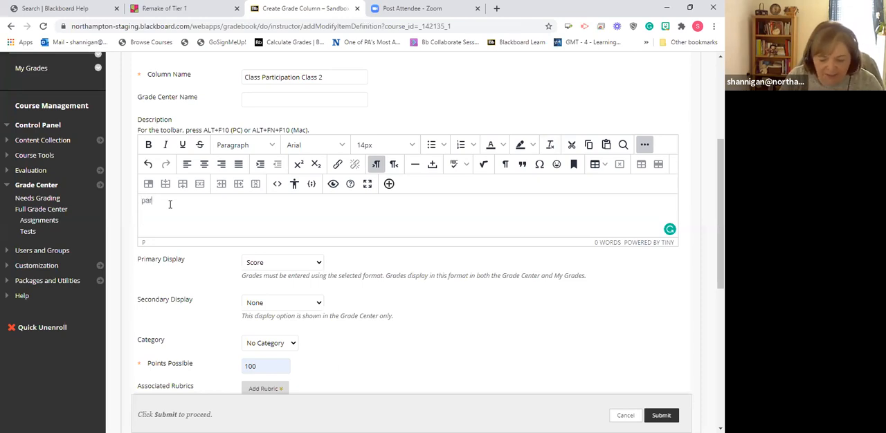
{"action": "type", "text": "ticpation"}
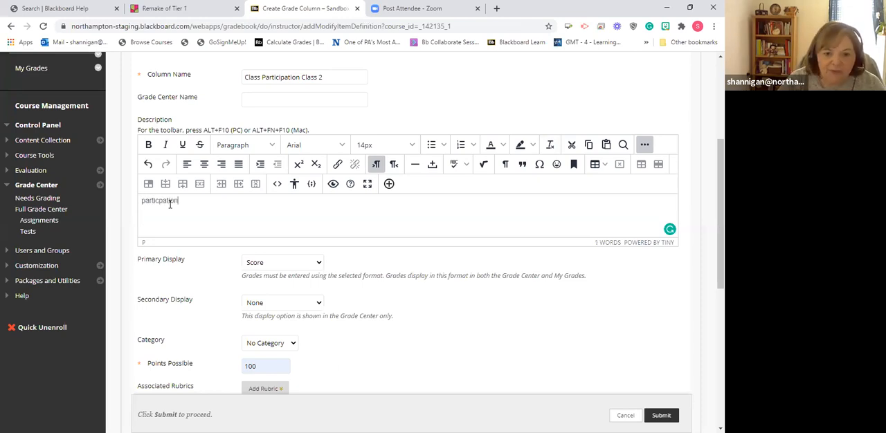
Review the secondary display choices available for the new grade column.
{"action": "scroll", "coordinate": [311, 267], "scroll_direction": "down", "scroll_amount": 3}
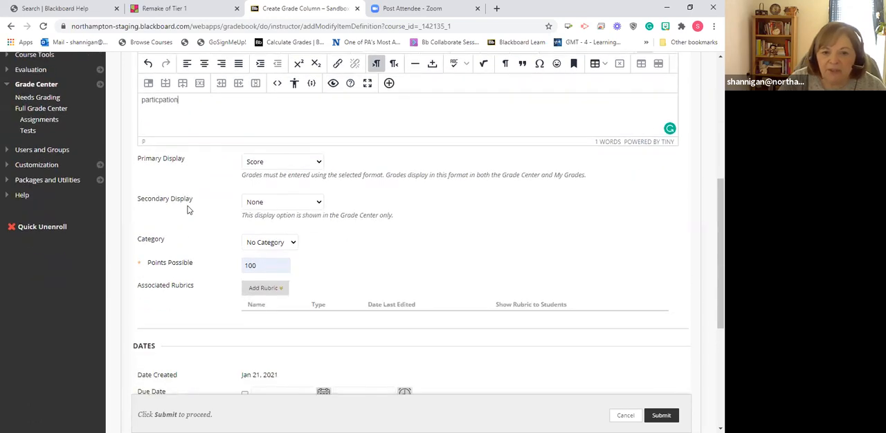
{"action": "scroll", "coordinate": [311, 266], "scroll_direction": "up", "scroll_amount": 3}
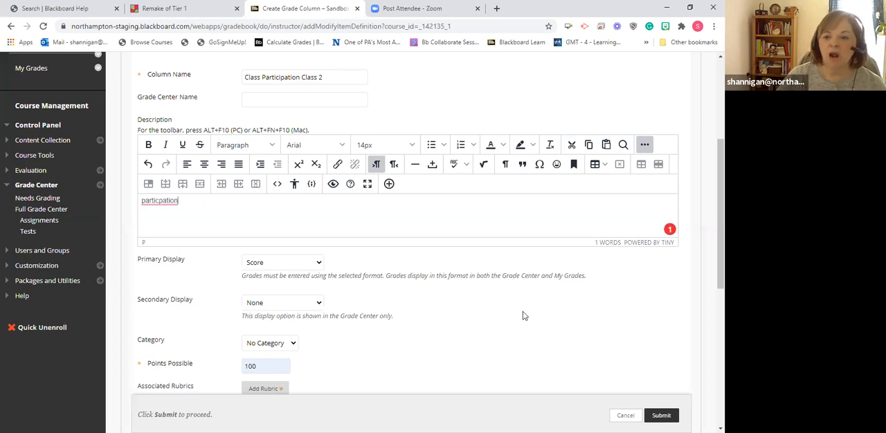
{"action": "left_click", "coordinate": [318, 304]}
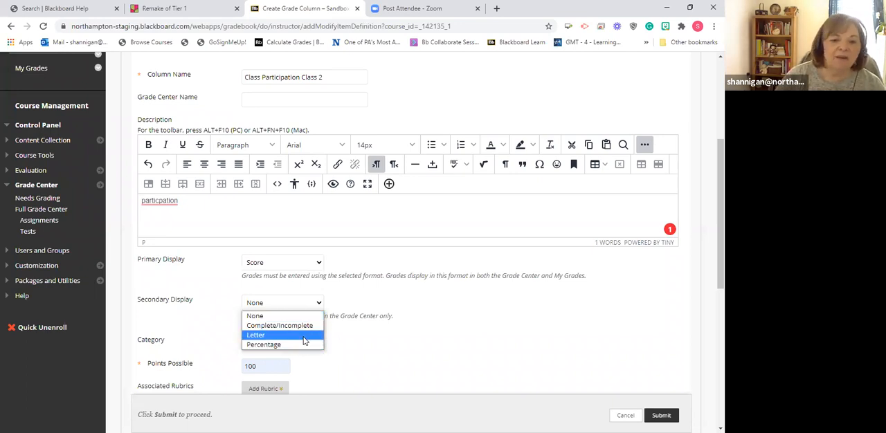
{"action": "left_click", "coordinate": [560, 323]}
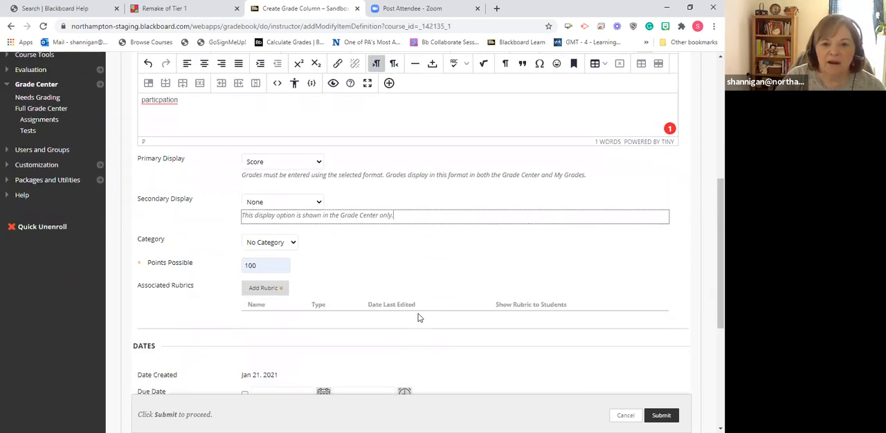
Assign the new grade column to the Assignment category.
{"action": "left_click", "coordinate": [293, 244]}
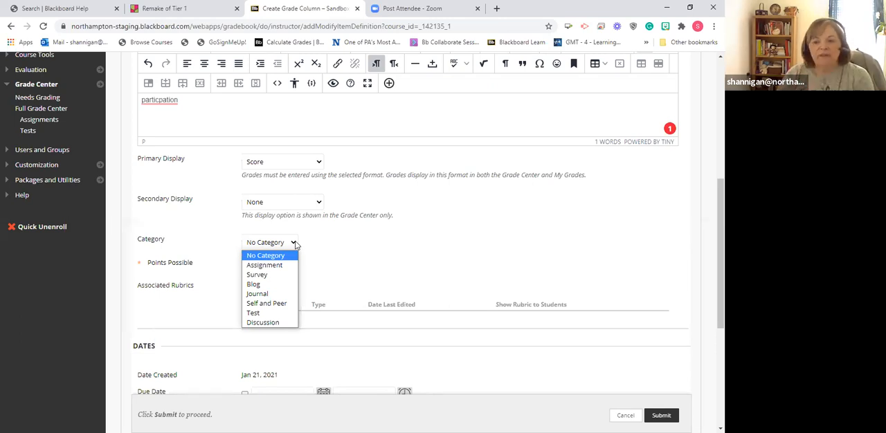
{"action": "left_click", "coordinate": [519, 342]}
{"action": "left_click", "coordinate": [266, 288]}
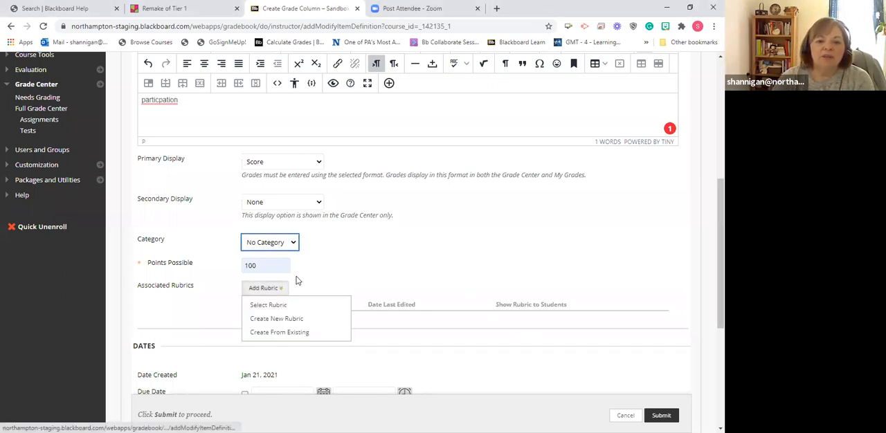
{"action": "left_click", "coordinate": [291, 243]}
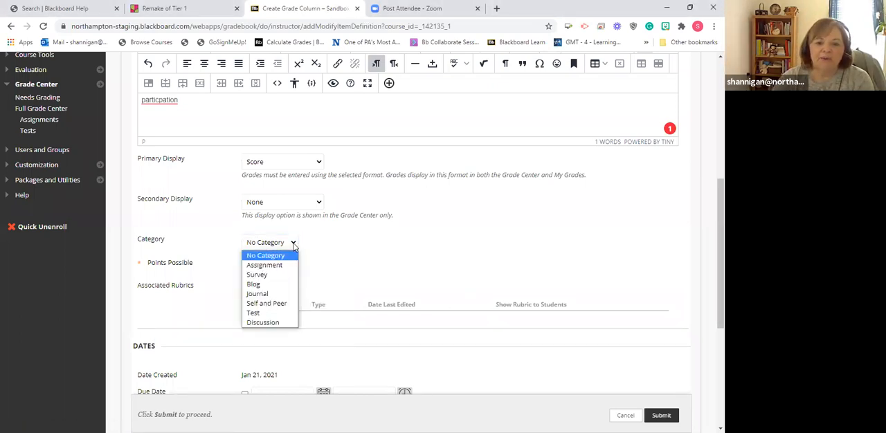
{"action": "left_click", "coordinate": [286, 266]}
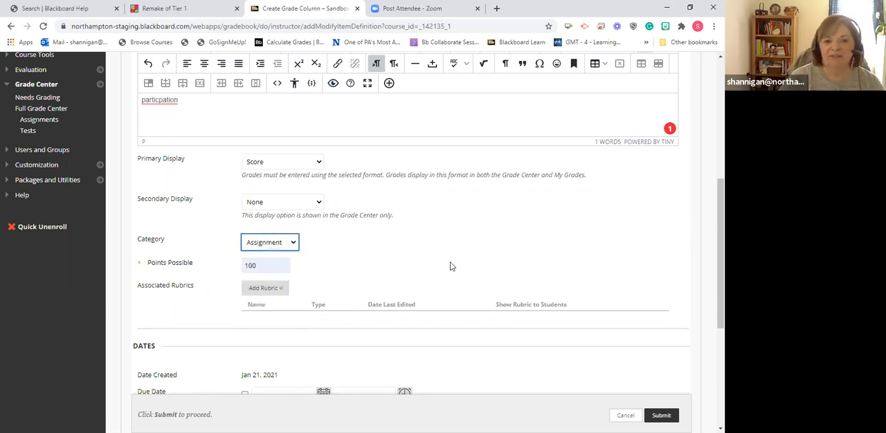
{"action": "left_click", "coordinate": [295, 246]}
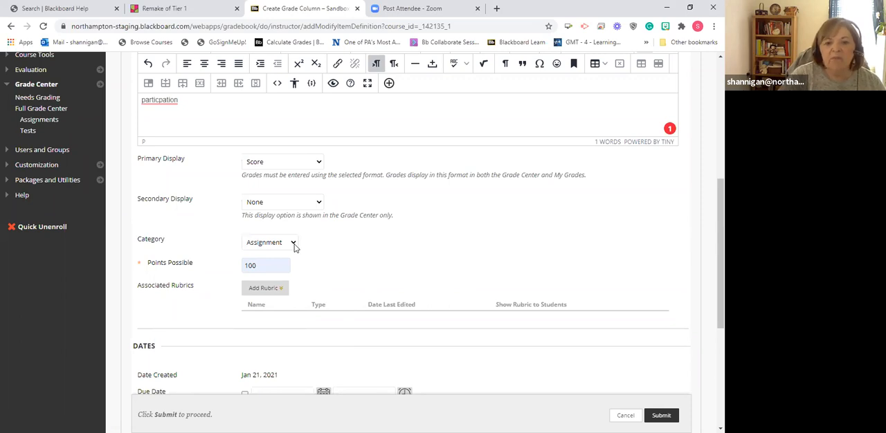
{"action": "left_click", "coordinate": [296, 247]}
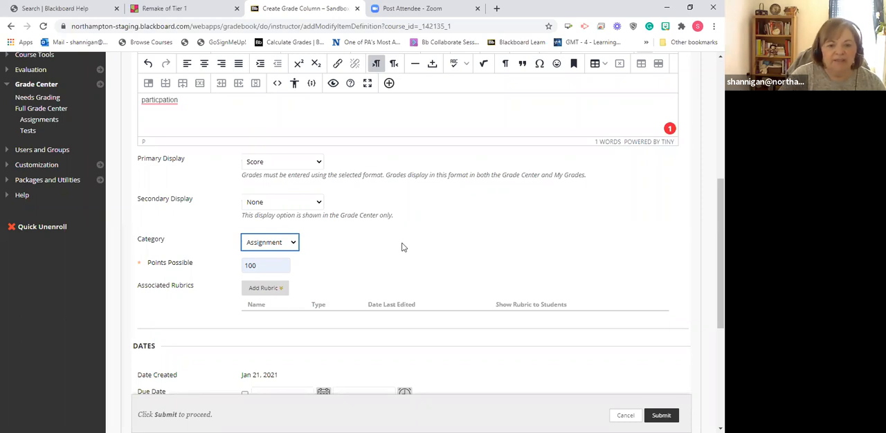
Enable the column's due date and set it to 01/29/2021 at 11:59 PM.
{"action": "scroll", "coordinate": [402, 247], "scroll_direction": "down", "scroll_amount": 1}
{"action": "scroll", "coordinate": [403, 247], "scroll_direction": "down", "scroll_amount": 2}
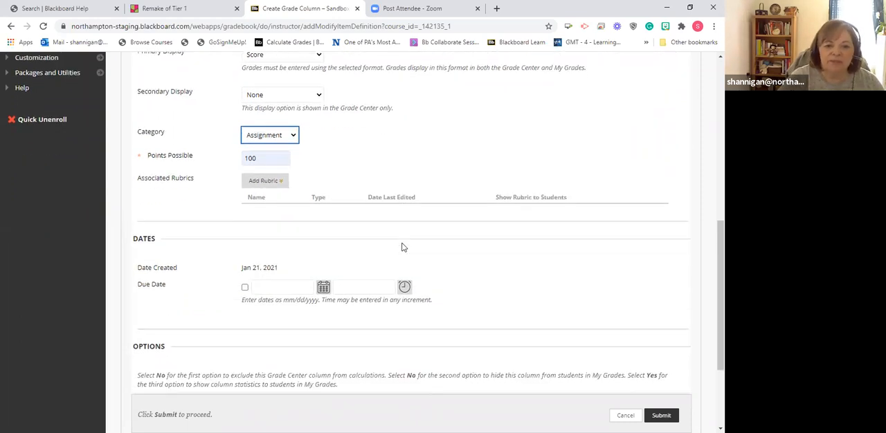
{"action": "left_click", "coordinate": [245, 245]}
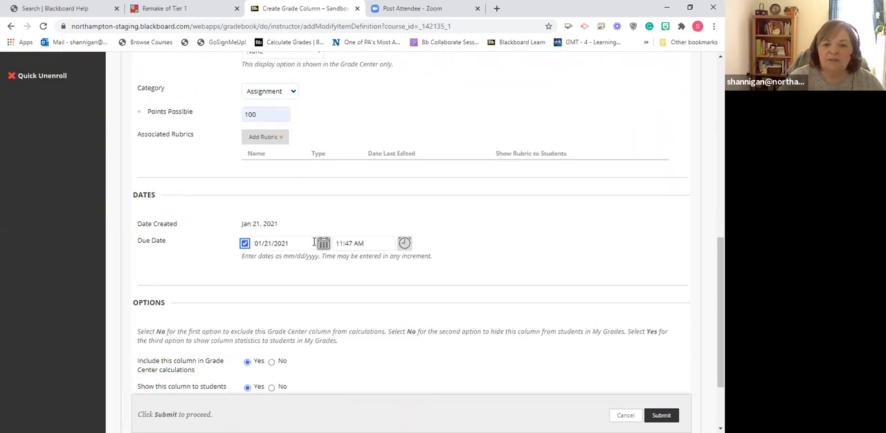
{"action": "left_click", "coordinate": [321, 244]}
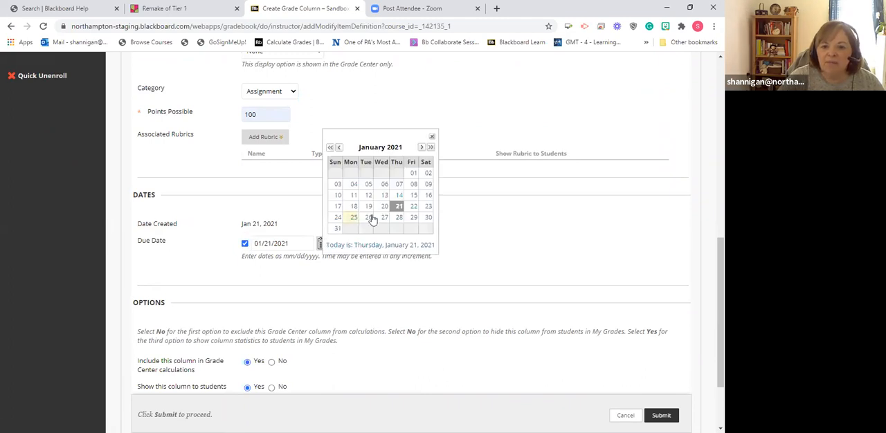
{"action": "left_click", "coordinate": [414, 218]}
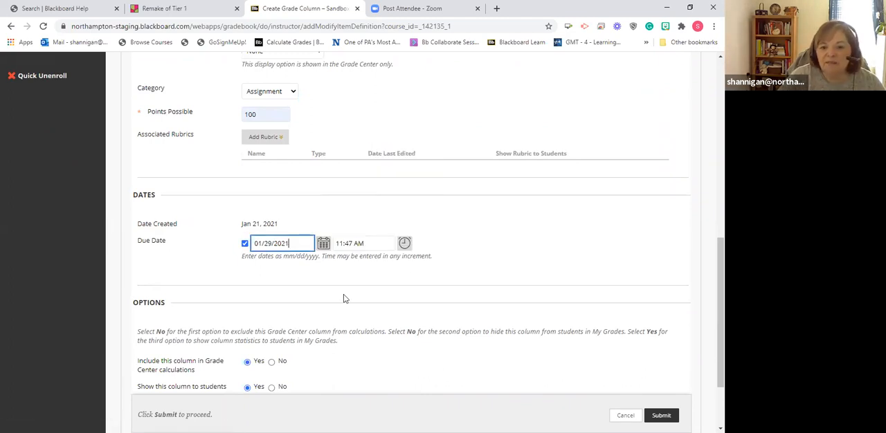
{"action": "left_click", "coordinate": [404, 243]}
{"action": "left_click_drag", "start_coordinate": [449, 170], "coordinate": [415, 251]}
{"action": "left_click", "coordinate": [415, 253]}
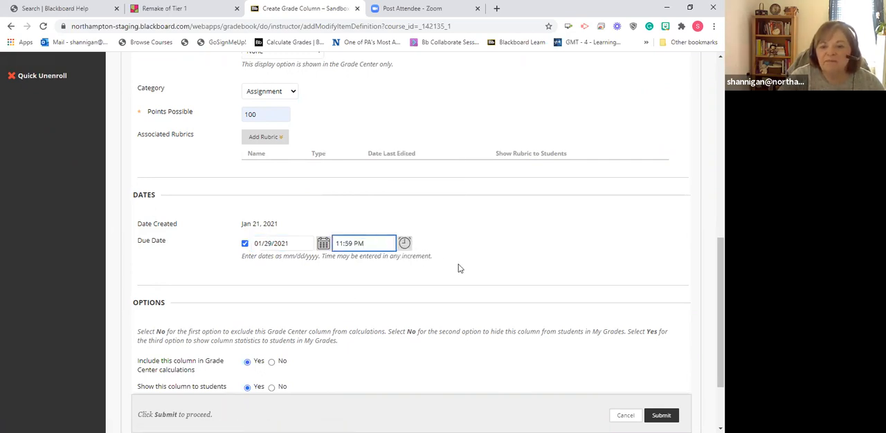
Review the column's calculation and student visibility options and submit the new grade column.
{"action": "scroll", "coordinate": [304, 308], "scroll_direction": "down", "scroll_amount": 1}
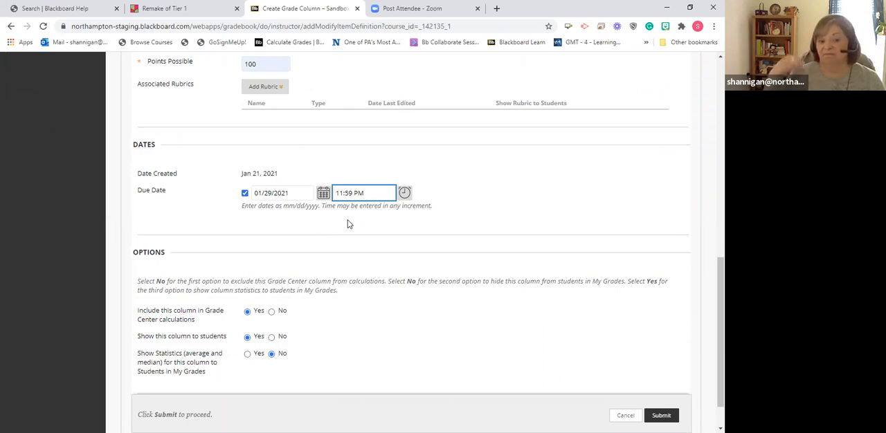
{"action": "scroll", "coordinate": [387, 304], "scroll_direction": "down", "scroll_amount": 1}
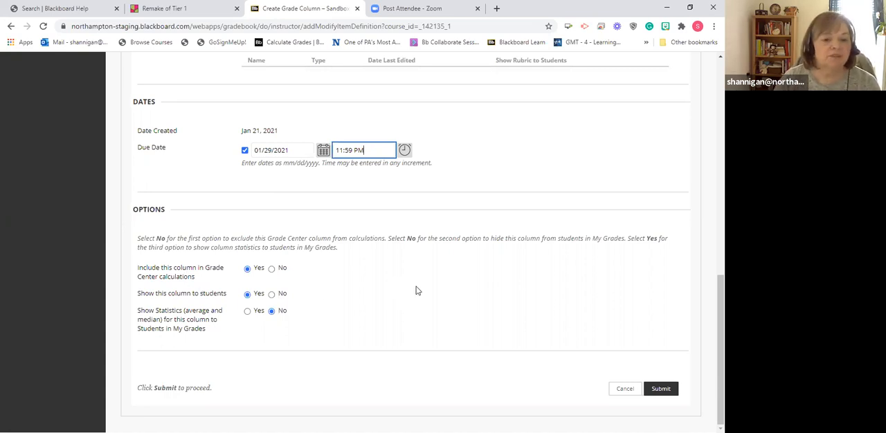
{"action": "left_click", "coordinate": [661, 389]}
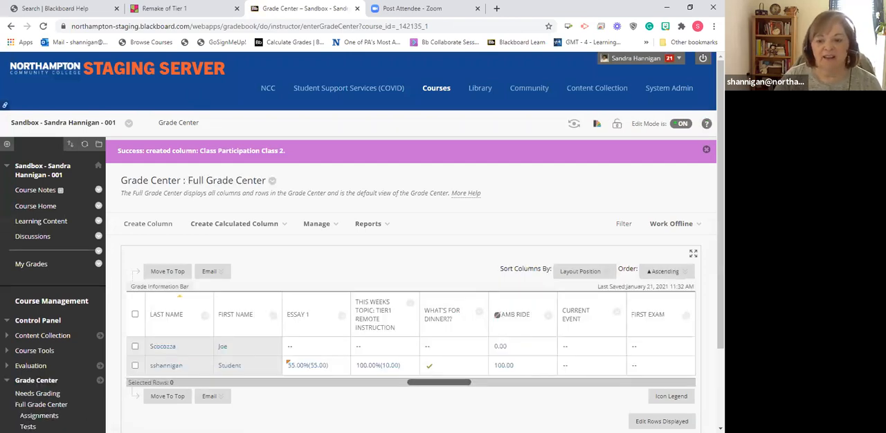
Enter and save a grade of 100 for both students in the Class Participation Class 2 column.
{"action": "left_click_drag", "start_coordinate": [436, 382], "coordinate": [611, 380]}
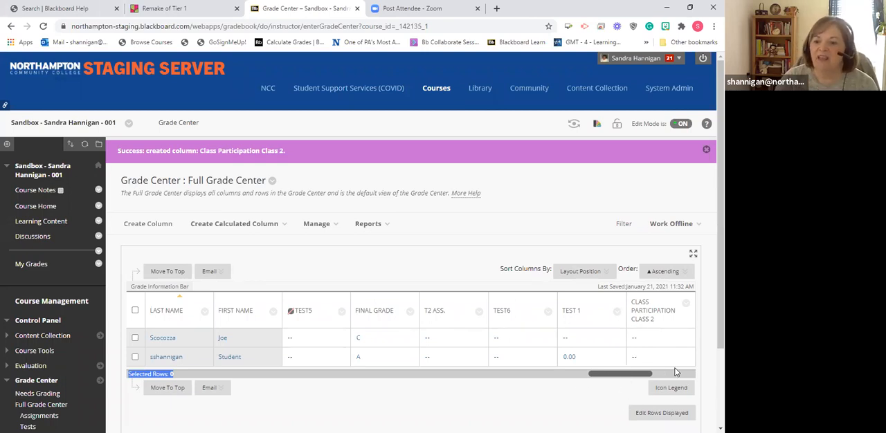
{"action": "mouse_move", "coordinate": [654, 317]}
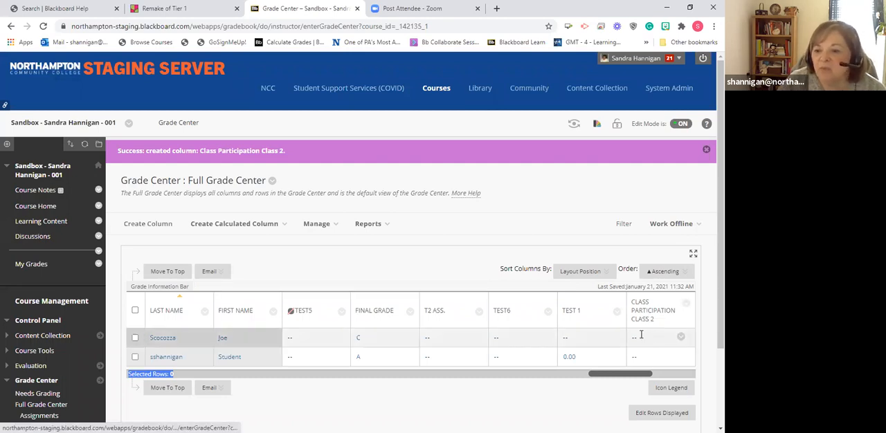
{"action": "left_click", "coordinate": [640, 337]}
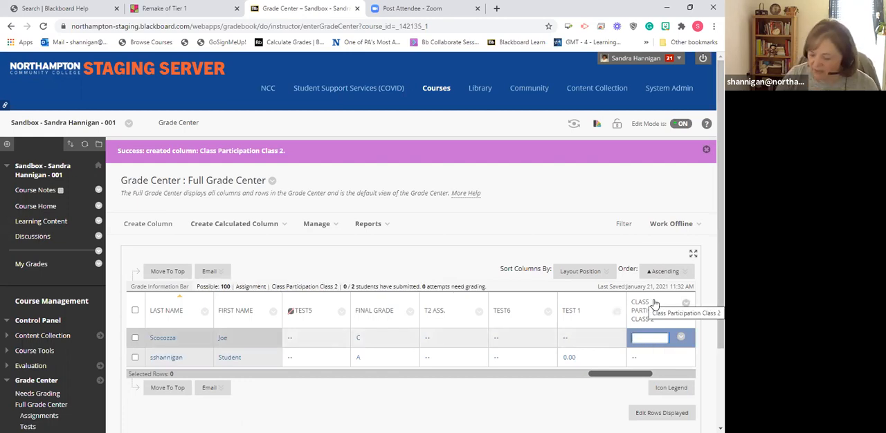
{"action": "type", "text": "100"}
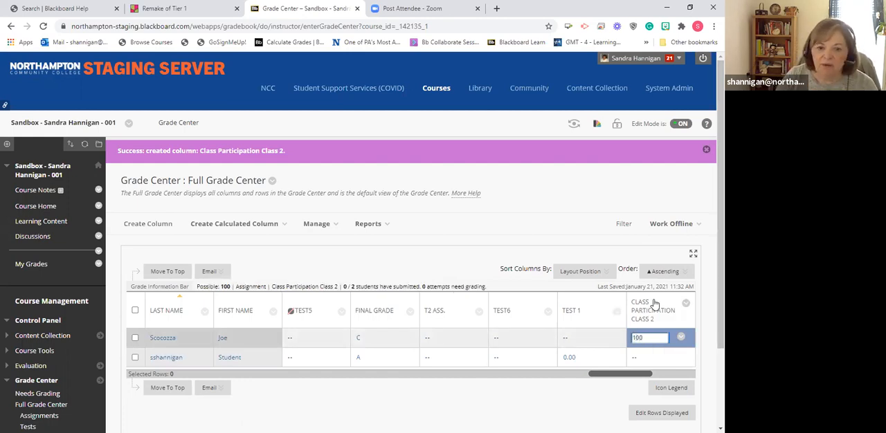
{"action": "left_click", "coordinate": [637, 360]}
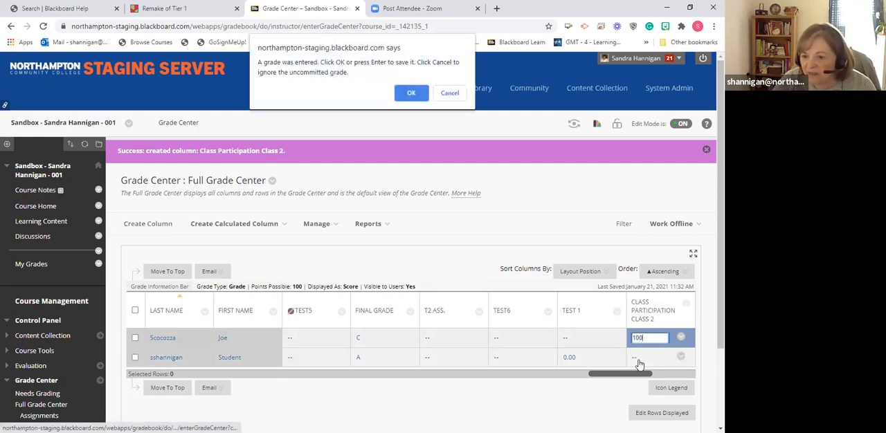
{"action": "left_click", "coordinate": [412, 94]}
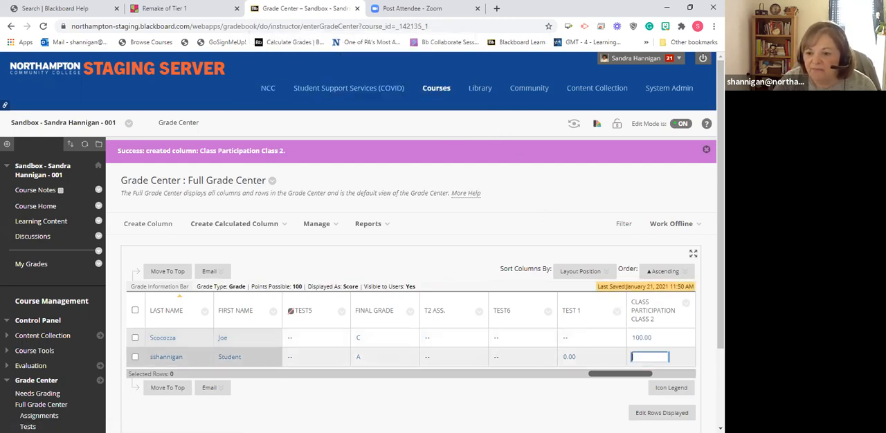
{"action": "type", "text": "100"}
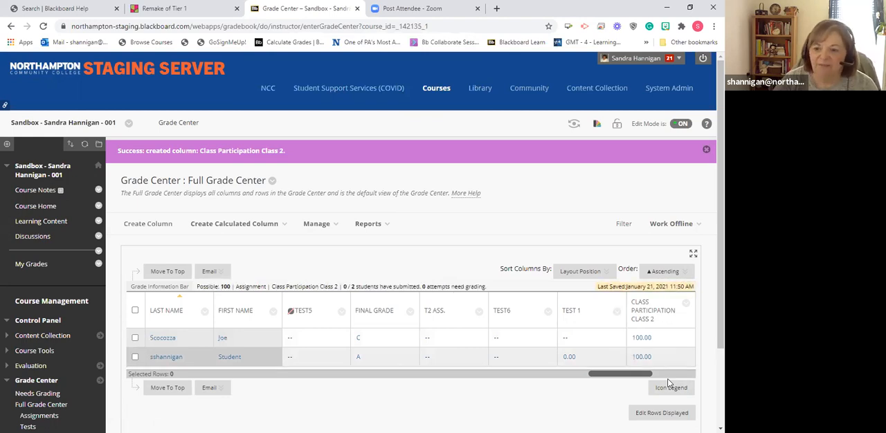
{"action": "key", "text": "Return"}
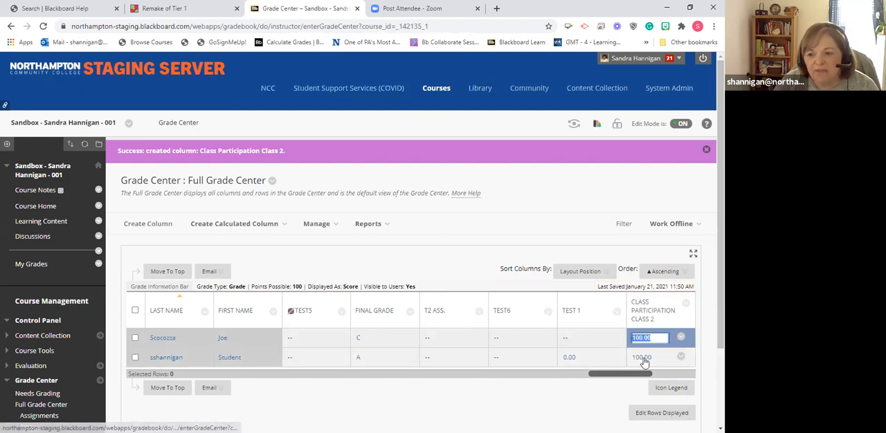
Add the quick comment "good start for the first class!" as learner feedback on the first student's Class Participation Class 2 grade and submit it.
{"action": "left_click", "coordinate": [682, 339]}
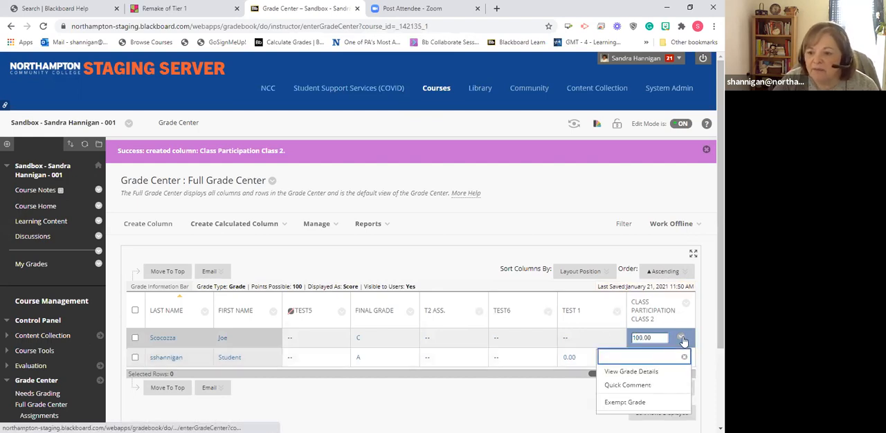
{"action": "left_click", "coordinate": [631, 385]}
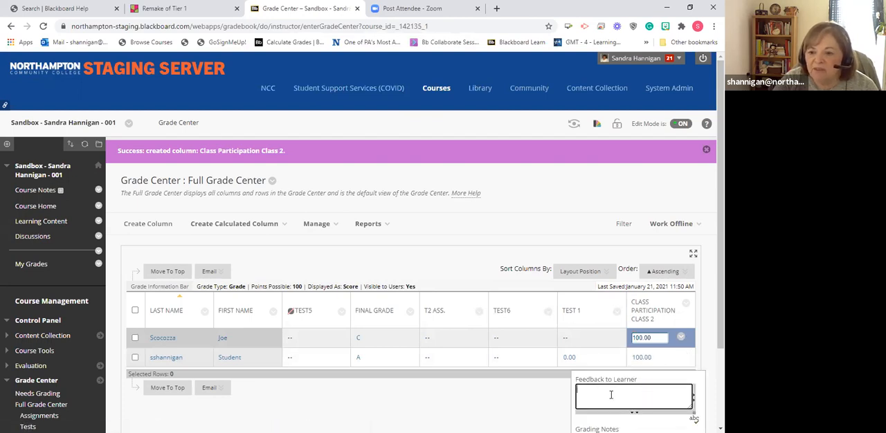
{"action": "scroll", "coordinate": [709, 326], "scroll_direction": "down", "scroll_amount": 1}
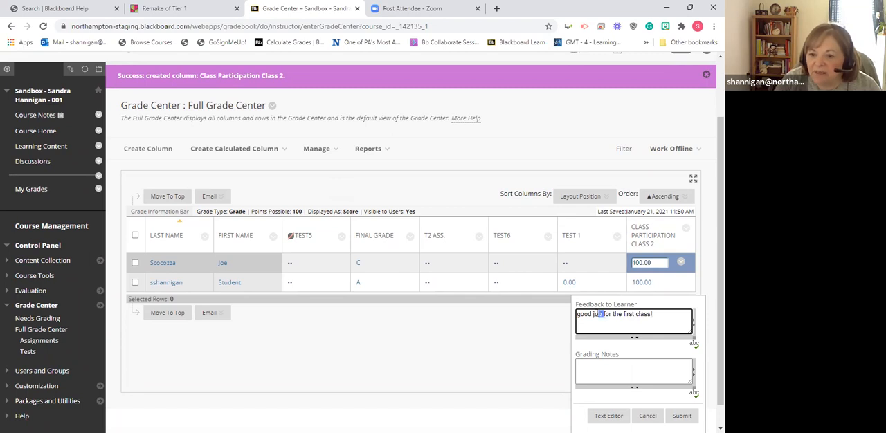
{"action": "type", "text": "start"}
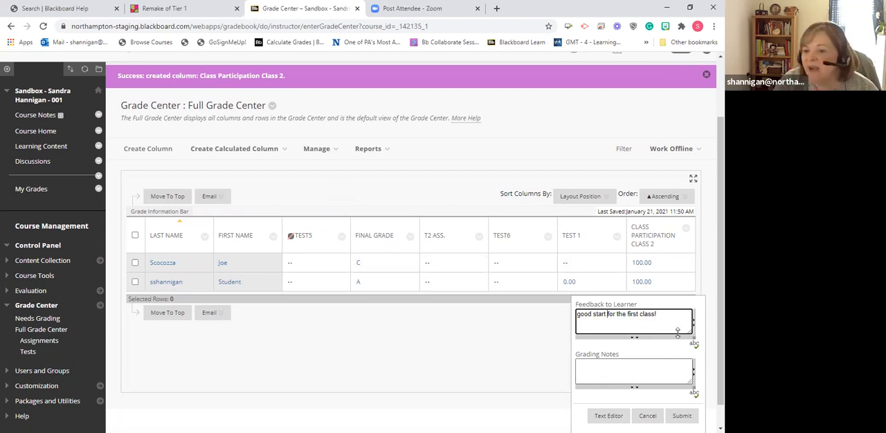
{"action": "scroll", "coordinate": [675, 387], "scroll_direction": "down", "scroll_amount": 1}
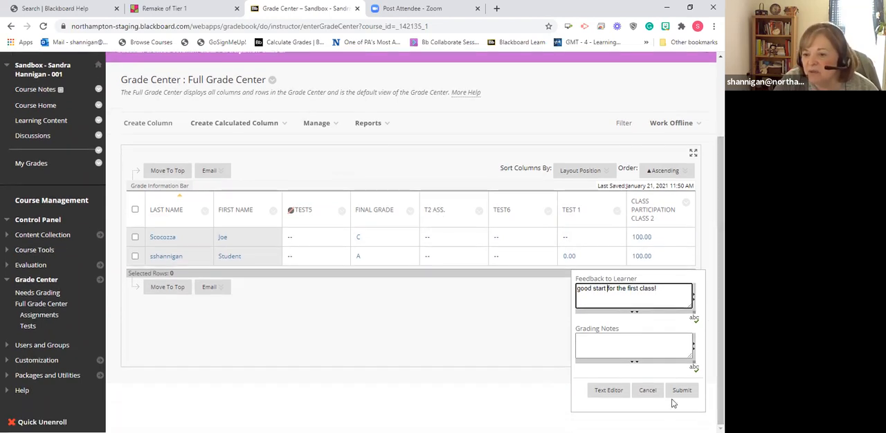
{"action": "left_click", "coordinate": [681, 392]}
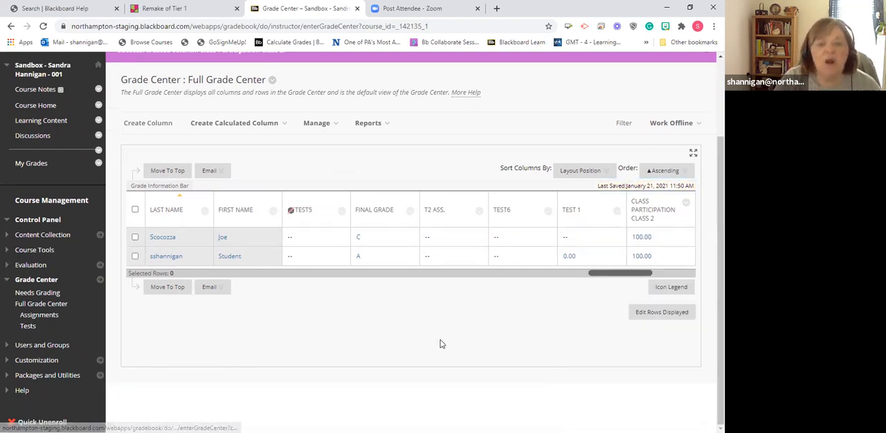
Reopen the quick comment on the first student's Class Participation Class 2 grade, review the learner feedback and close it.
{"action": "left_click", "coordinate": [209, 287]}
{"action": "scroll", "coordinate": [207, 286], "scroll_direction": "up", "scroll_amount": 2}
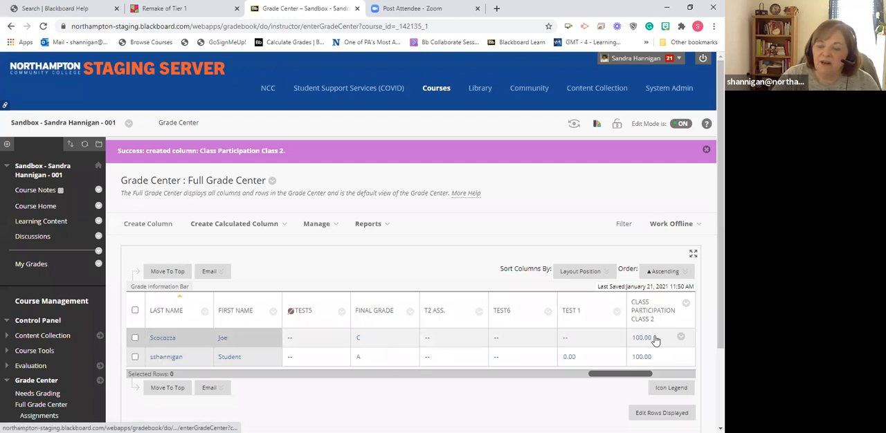
{"action": "left_click", "coordinate": [681, 338]}
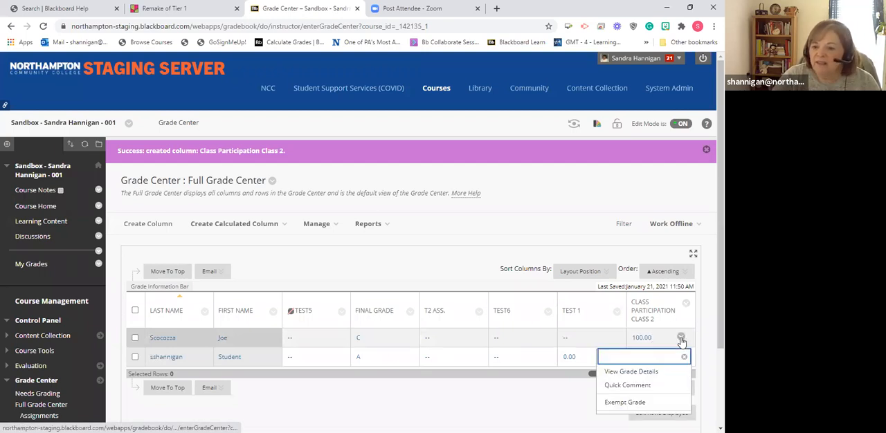
{"action": "left_click", "coordinate": [658, 385]}
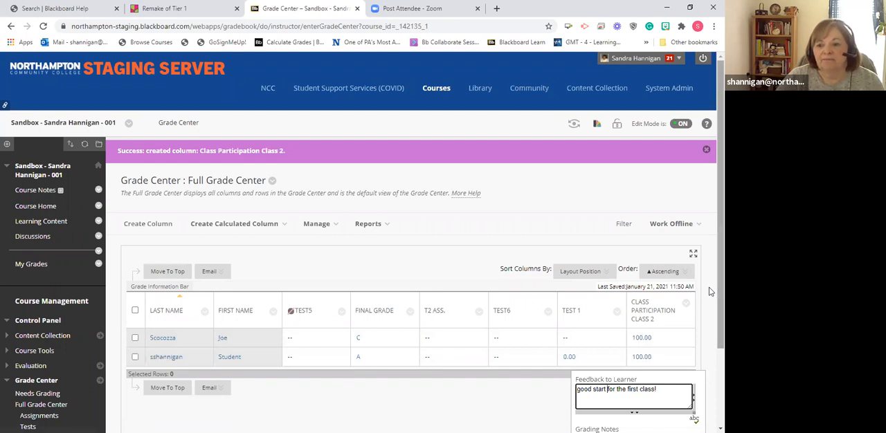
{"action": "left_click", "coordinate": [512, 405]}
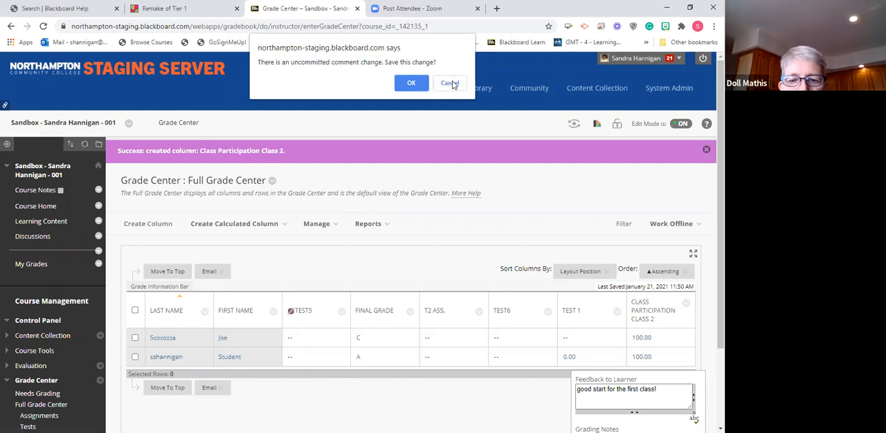
{"action": "left_click", "coordinate": [409, 85]}
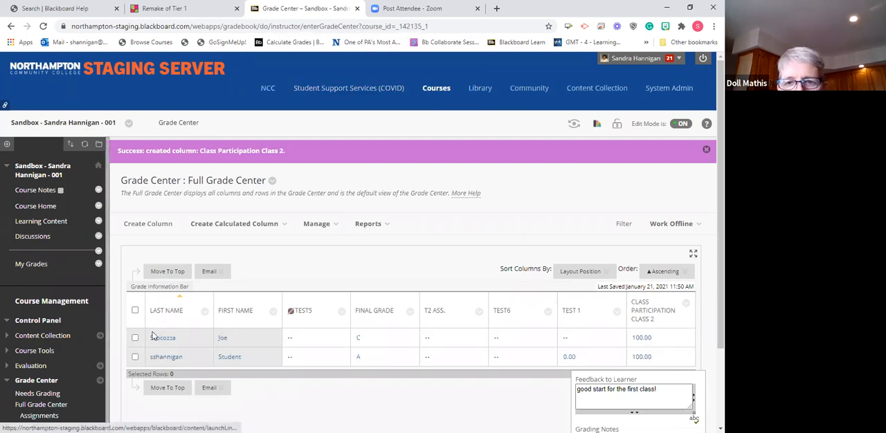
{"action": "left_click", "coordinate": [321, 406]}
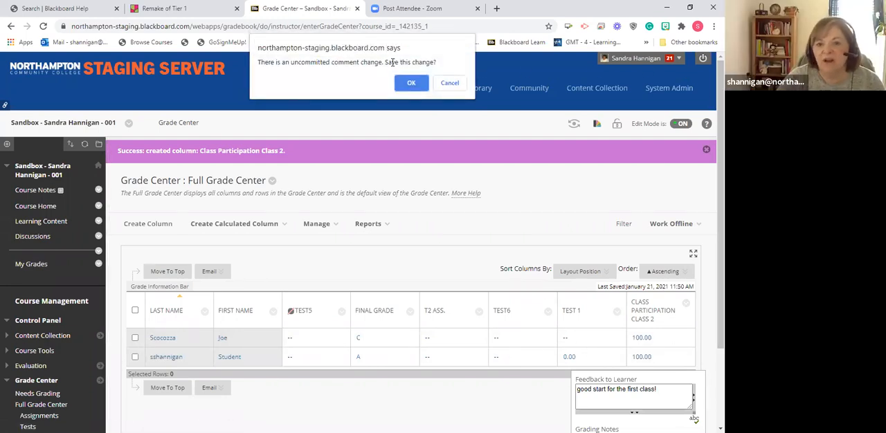
{"action": "left_click", "coordinate": [449, 84]}
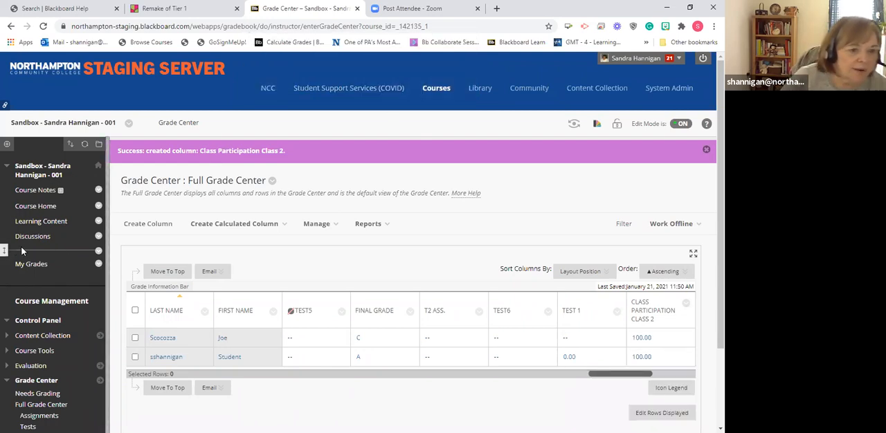
{"action": "left_click", "coordinate": [209, 387]}
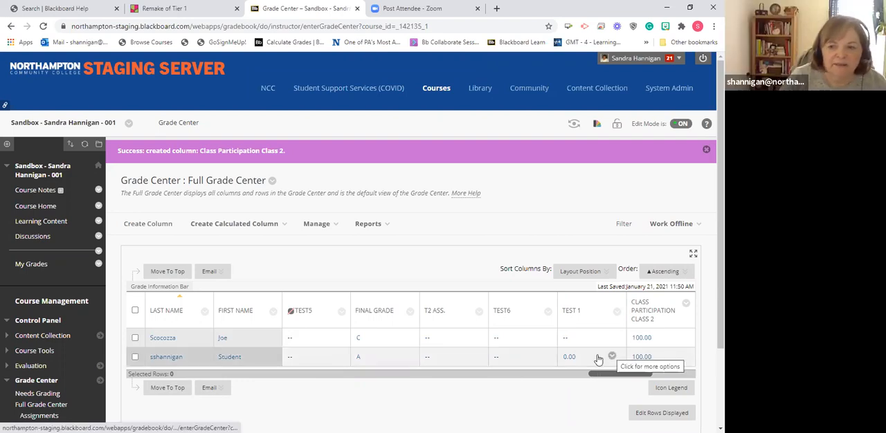
Add the quick comment "What happened?" as learner feedback on the second student's Test 1 grade and submit it.
{"action": "left_click", "coordinate": [613, 357]}
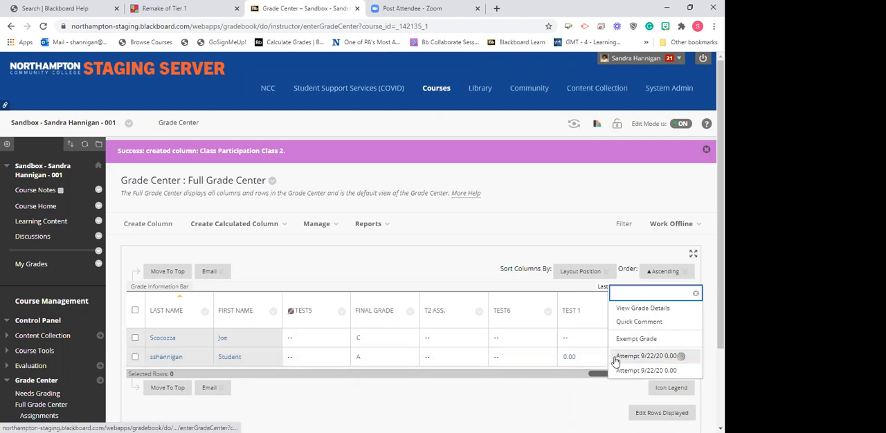
{"action": "left_click", "coordinate": [633, 324]}
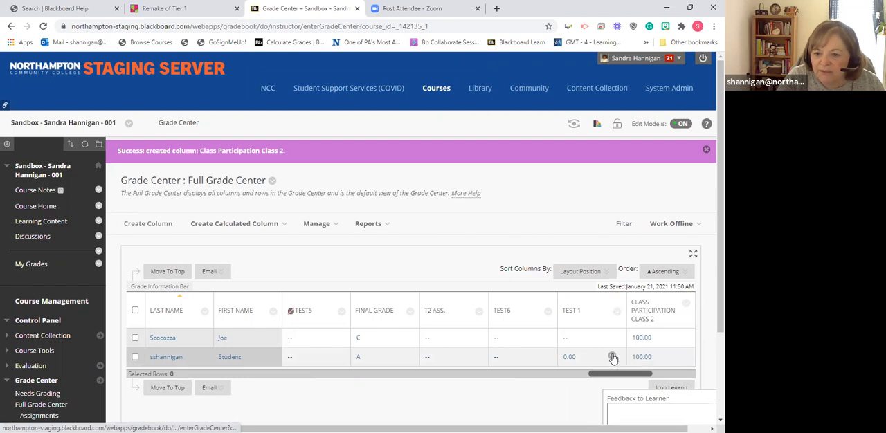
{"action": "left_click", "coordinate": [612, 357]}
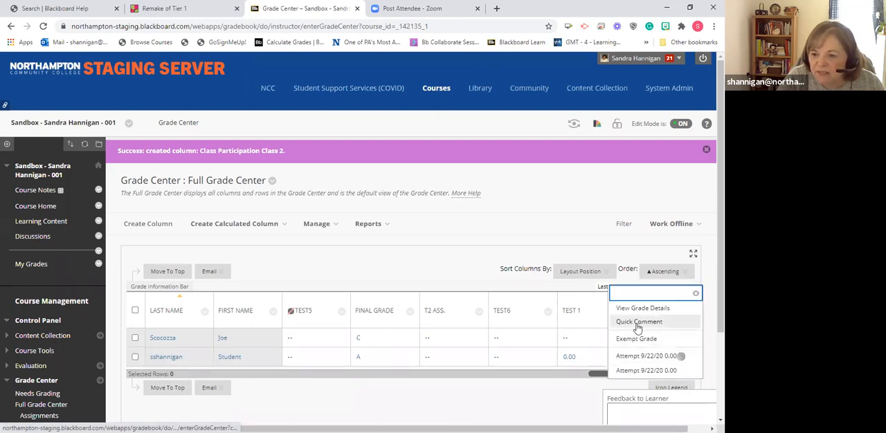
{"action": "left_click", "coordinate": [588, 357]}
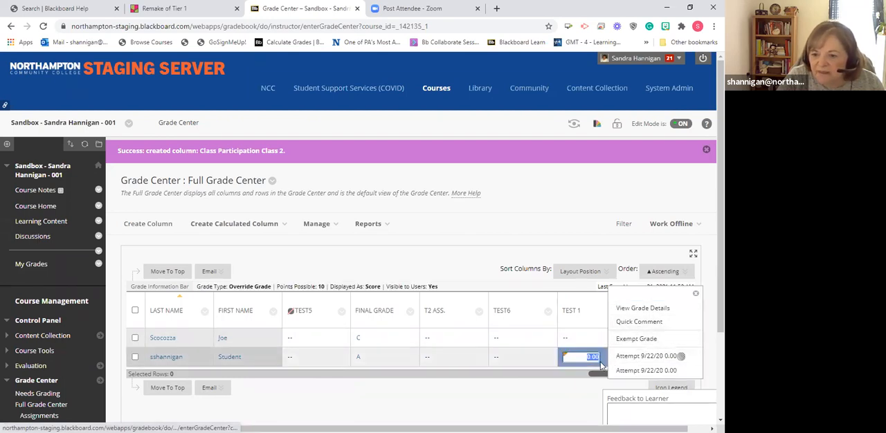
{"action": "left_click", "coordinate": [637, 322]}
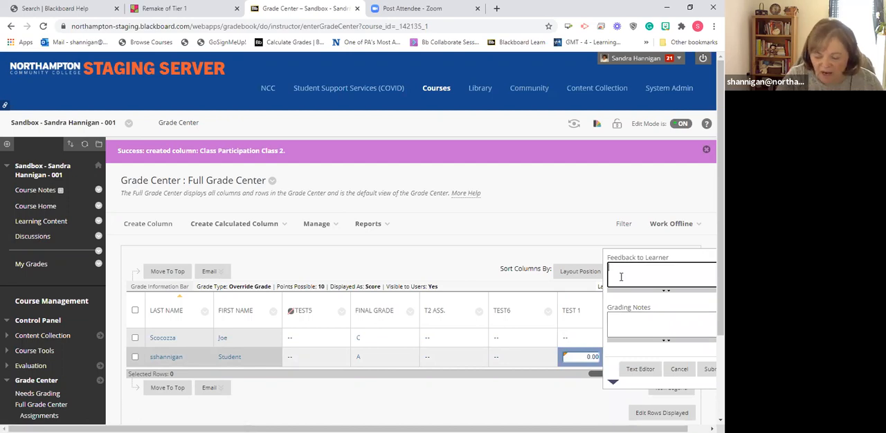
{"action": "type", "text": "What happened"}
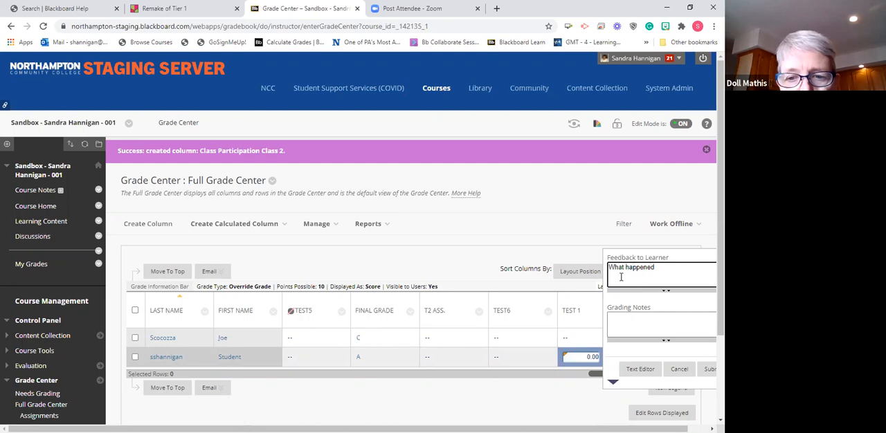
{"action": "type", "text": "?"}
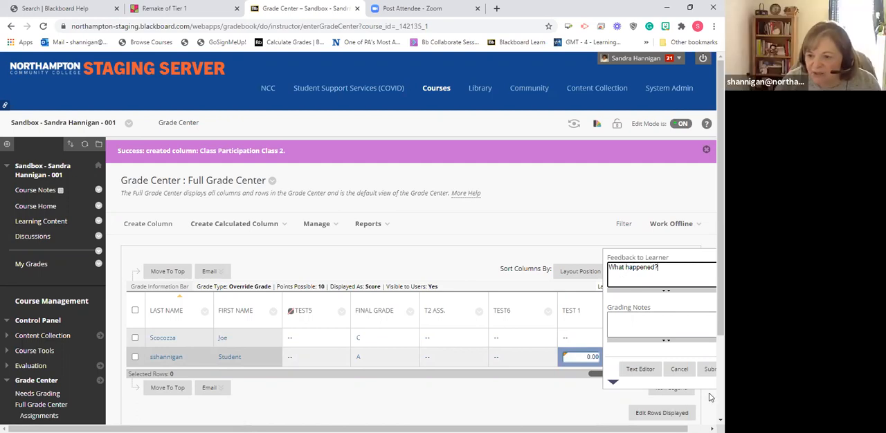
{"action": "left_click", "coordinate": [710, 374]}
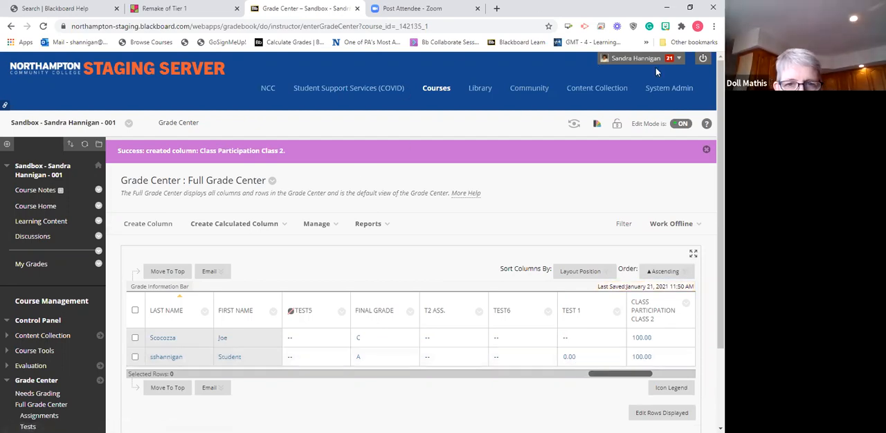
Enter student preview, open My Grades and locate the Test 1 entry.
{"action": "left_click", "coordinate": [574, 125]}
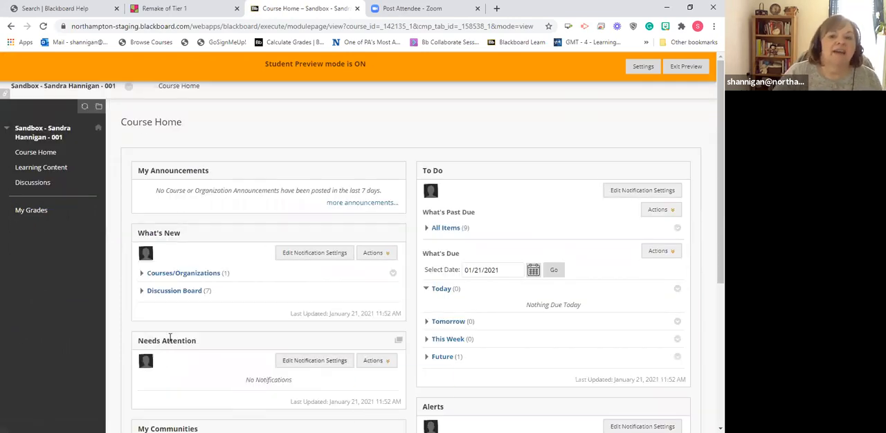
{"action": "left_click", "coordinate": [31, 210]}
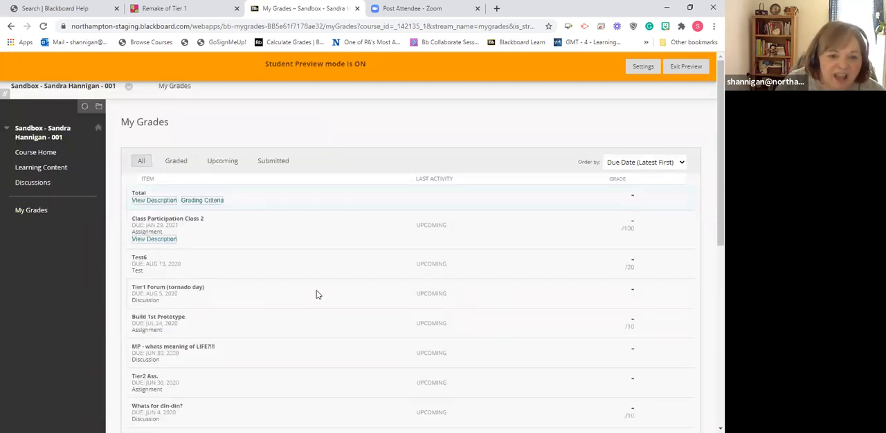
{"action": "scroll", "coordinate": [316, 295], "scroll_direction": "down", "scroll_amount": 5}
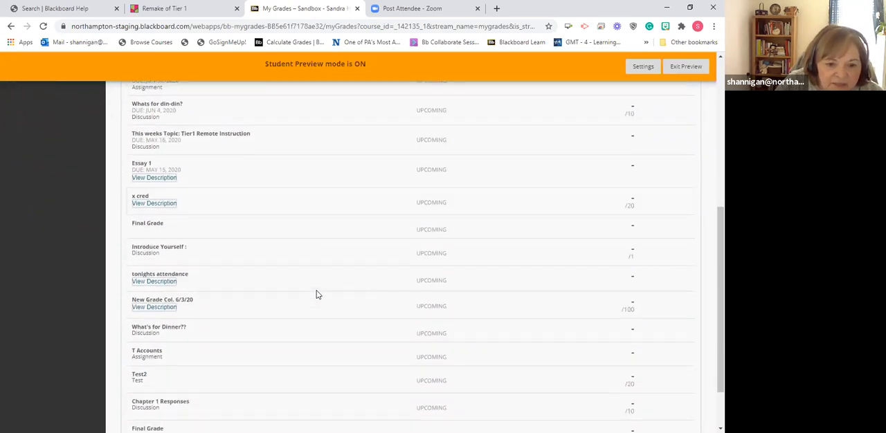
{"action": "scroll", "coordinate": [316, 295], "scroll_direction": "down", "scroll_amount": 2}
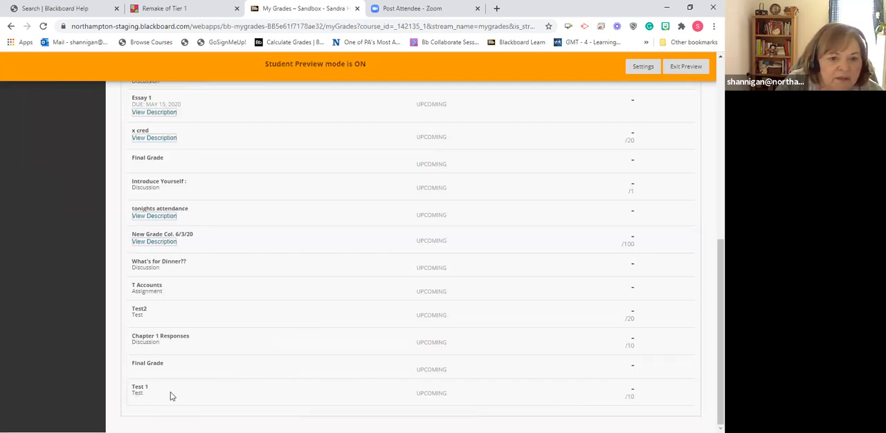
Examine the My Grades list as a student sees it, checking Test 1 and the other items for grades and feedback.
{"action": "scroll", "coordinate": [313, 346], "scroll_direction": "up", "scroll_amount": 2}
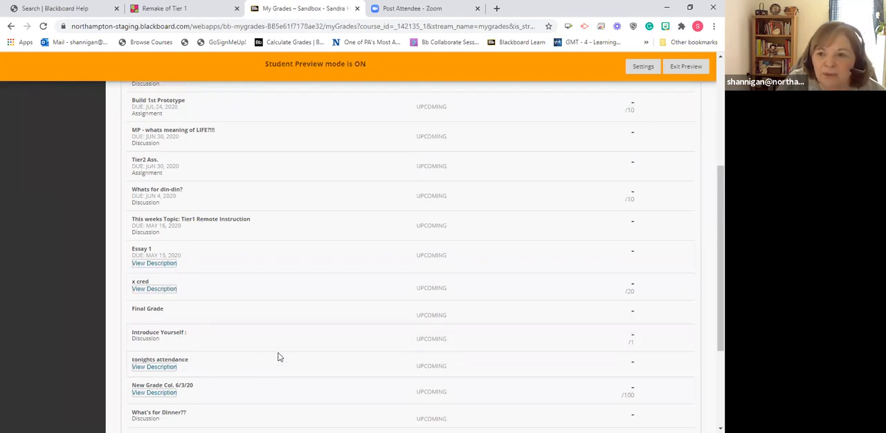
{"action": "scroll", "coordinate": [280, 357], "scroll_direction": "up", "scroll_amount": 1}
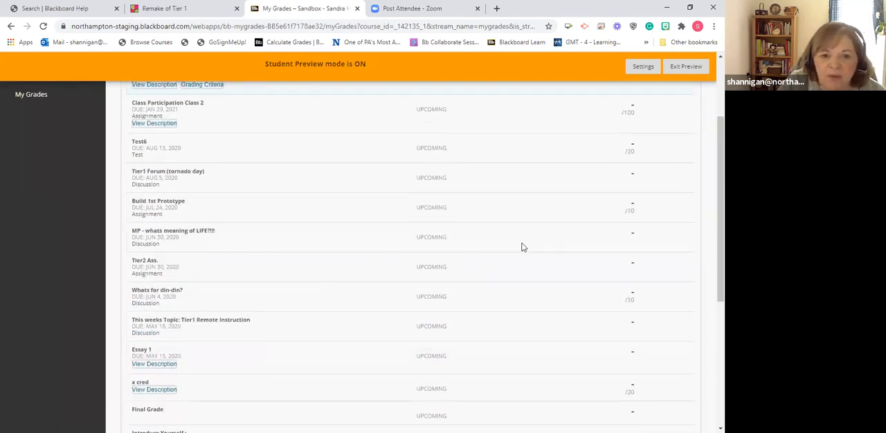
{"action": "scroll", "coordinate": [523, 247], "scroll_direction": "up", "scroll_amount": 2}
{"action": "scroll", "coordinate": [523, 247], "scroll_direction": "down", "scroll_amount": 10}
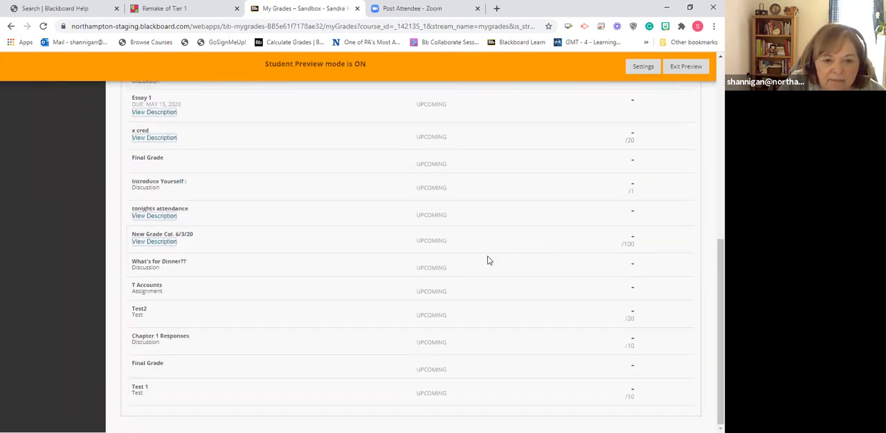
{"action": "double_click", "coordinate": [631, 390]}
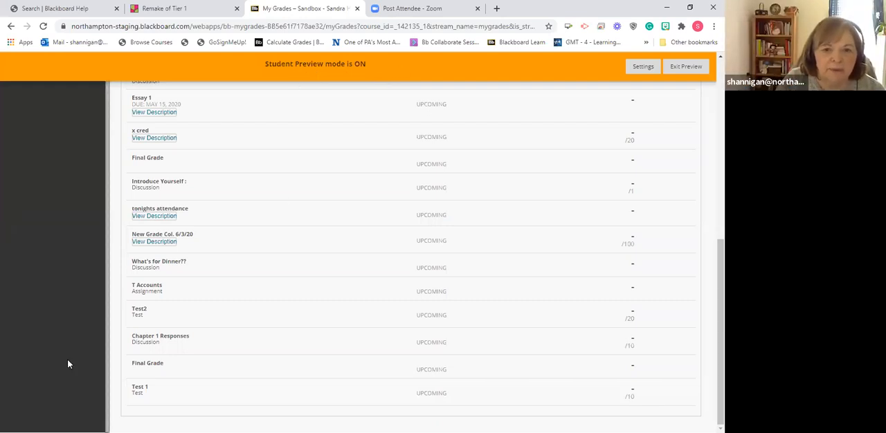
{"action": "scroll", "coordinate": [68, 364], "scroll_direction": "up", "scroll_amount": 3}
{"action": "scroll", "coordinate": [68, 364], "scroll_direction": "down", "scroll_amount": 3}
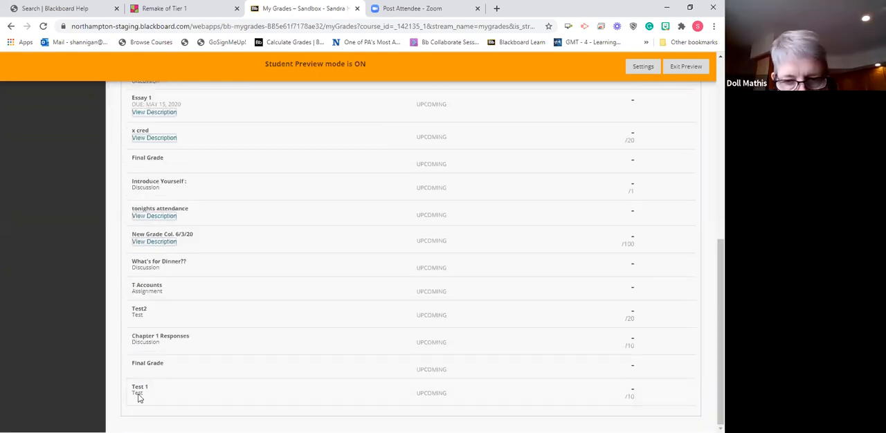
{"action": "scroll", "coordinate": [68, 385], "scroll_direction": "up", "scroll_amount": 10}
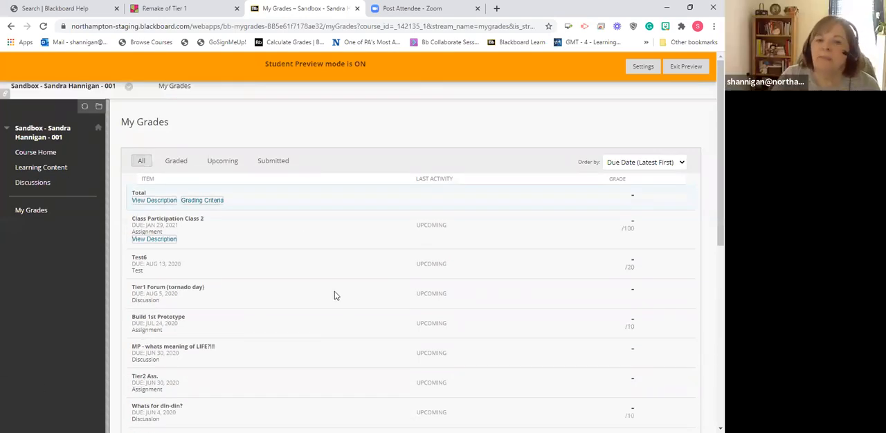
{"action": "scroll", "coordinate": [579, 271], "scroll_direction": "down", "scroll_amount": 1}
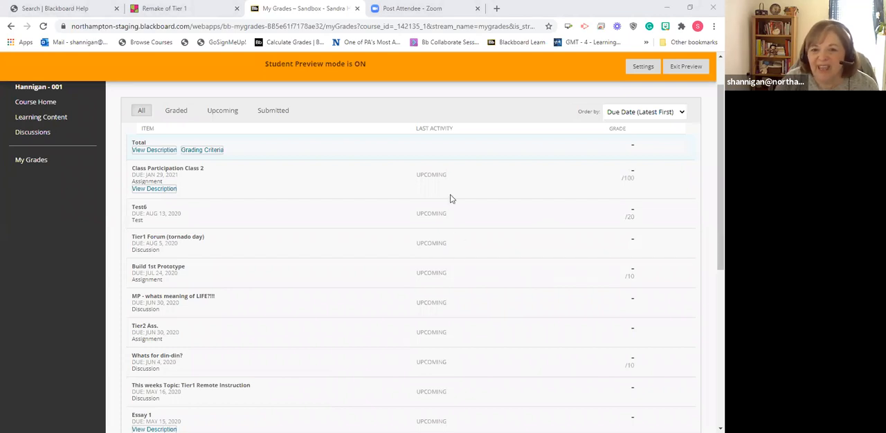
{"action": "scroll", "coordinate": [448, 330], "scroll_direction": "down", "scroll_amount": 3}
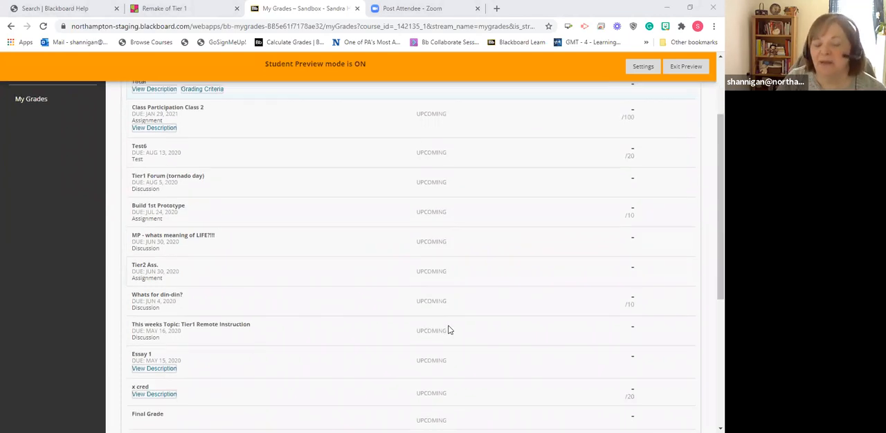
{"action": "scroll", "coordinate": [448, 325], "scroll_direction": "down", "scroll_amount": 1}
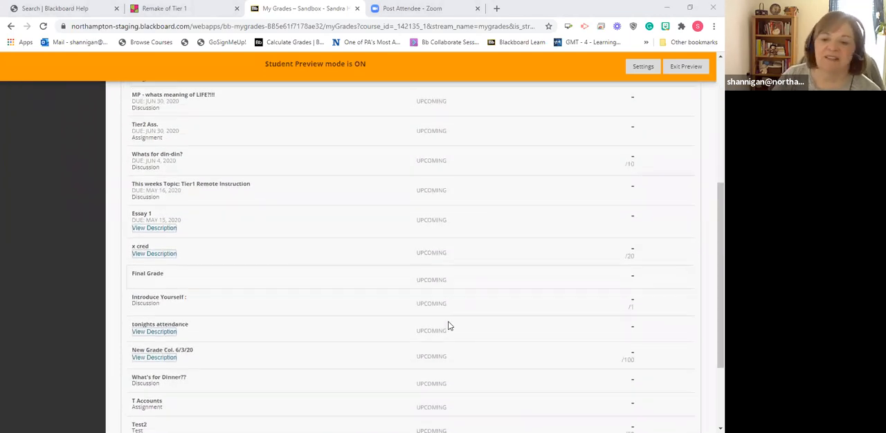
Finish reviewing the My Grades list and exit student preview, keeping the preview user and all data.
{"action": "scroll", "coordinate": [404, 320], "scroll_direction": "down", "scroll_amount": 2}
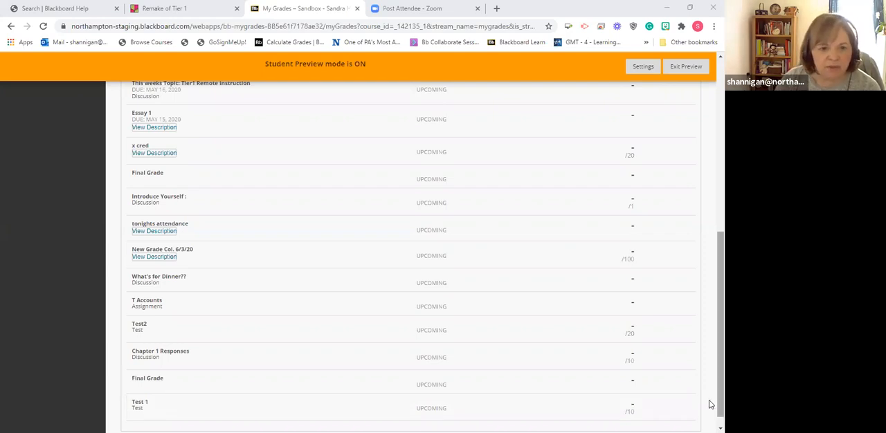
{"action": "scroll", "coordinate": [709, 404], "scroll_direction": "up", "scroll_amount": 2}
{"action": "scroll", "coordinate": [708, 352], "scroll_direction": "up", "scroll_amount": 5}
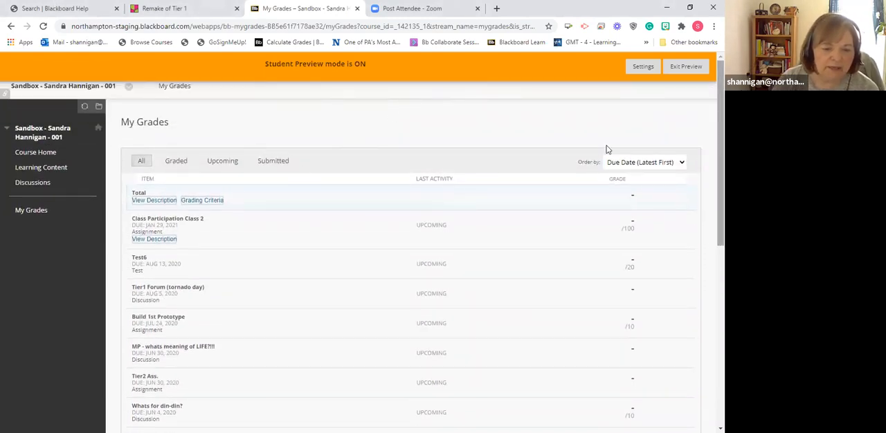
{"action": "left_click", "coordinate": [685, 69]}
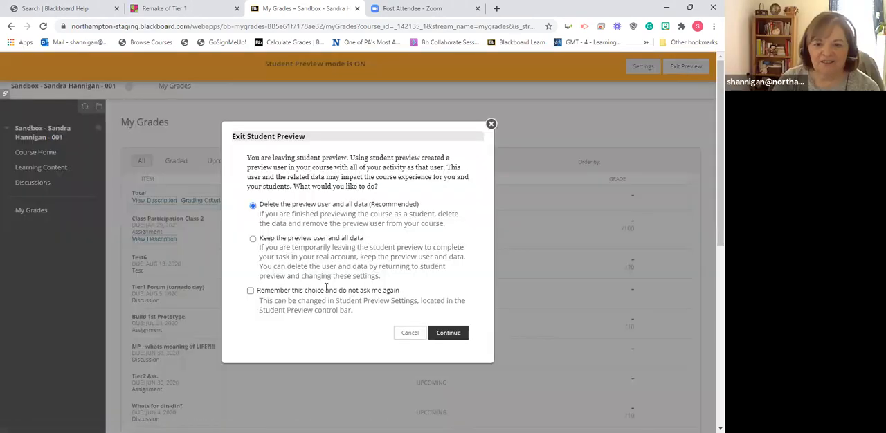
{"action": "left_click", "coordinate": [252, 239]}
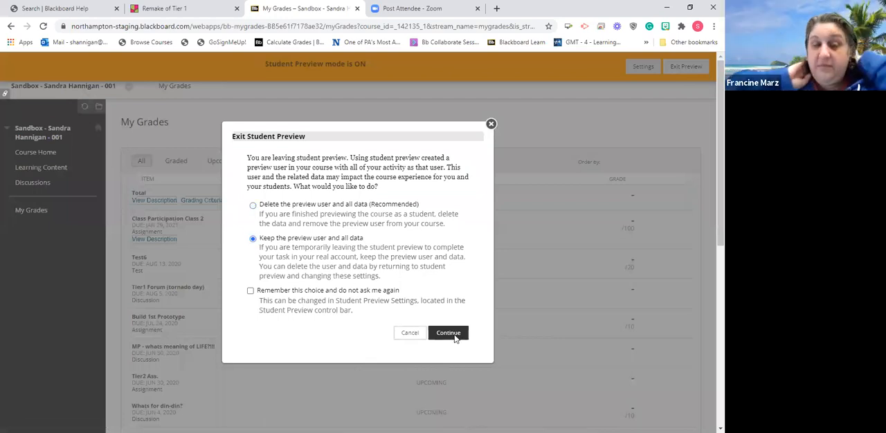
{"action": "left_click", "coordinate": [451, 335]}
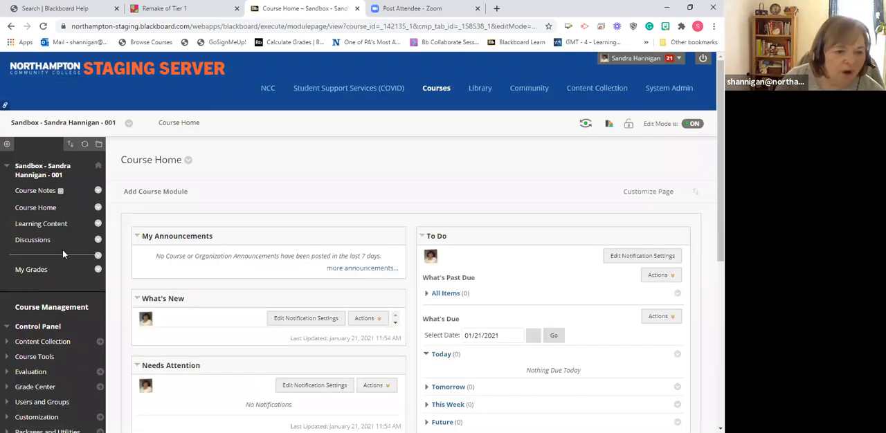
Open the Full Grade Center for the course.
{"action": "scroll", "coordinate": [62, 254], "scroll_direction": "down", "scroll_amount": 2}
{"action": "left_click", "coordinate": [36, 235]}
{"action": "left_click", "coordinate": [41, 260]}
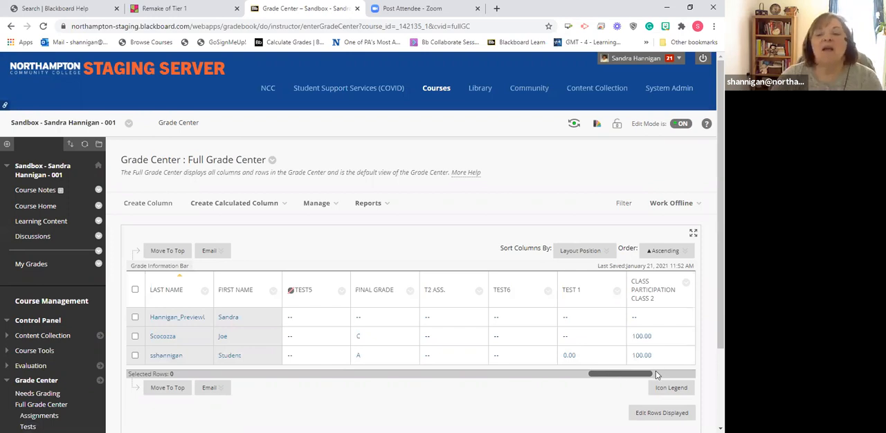
Send a reminder email for the Class Participation Class 2 column to students without a grade or submission.
{"action": "left_click", "coordinate": [685, 283]}
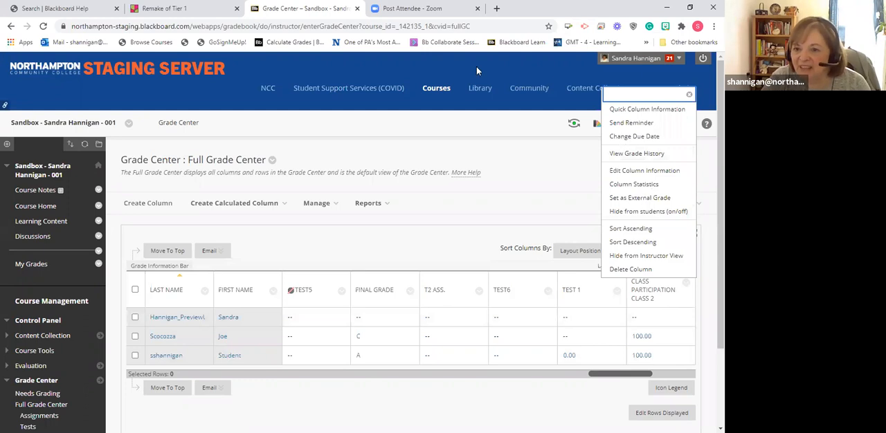
{"action": "left_click", "coordinate": [640, 124]}
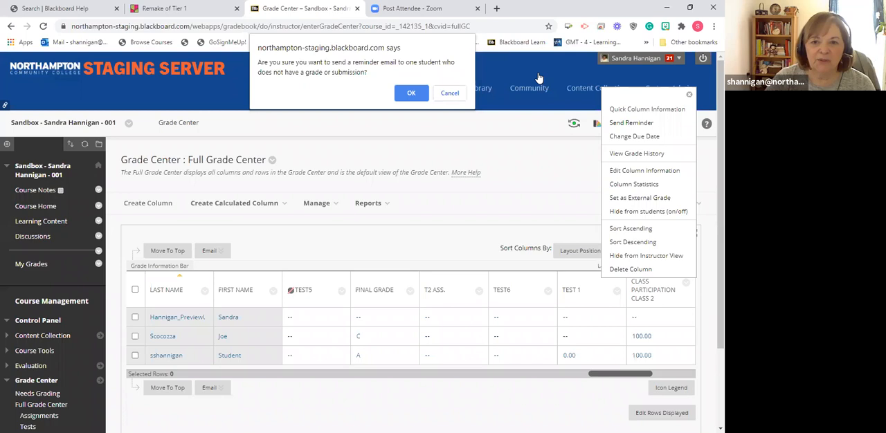
{"action": "left_click_drag", "start_coordinate": [356, 64], "coordinate": [357, 69]}
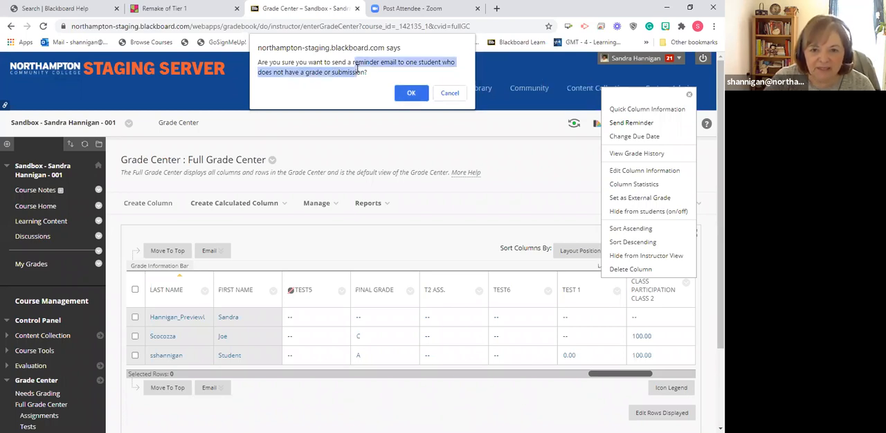
{"action": "left_click", "coordinate": [357, 67]}
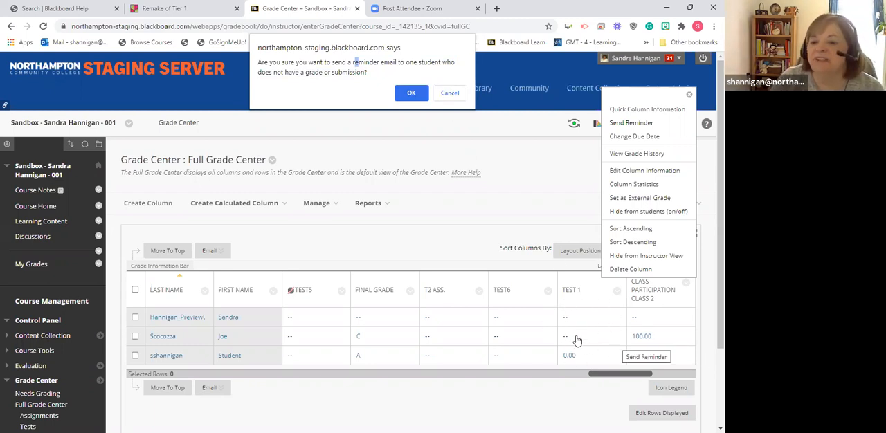
{"action": "left_click", "coordinate": [413, 94]}
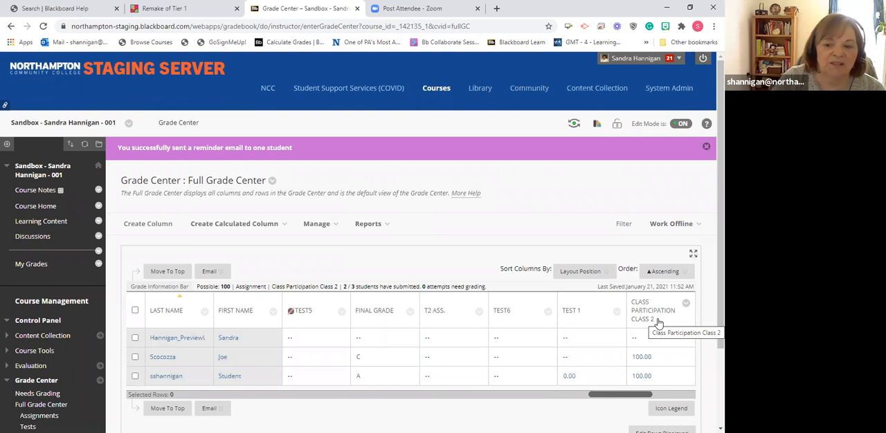
Reopen the reminder confirmation for the Class Participation Class 2 column, review it and cancel without sending.
{"action": "left_click_drag", "start_coordinate": [605, 396], "coordinate": [651, 384]}
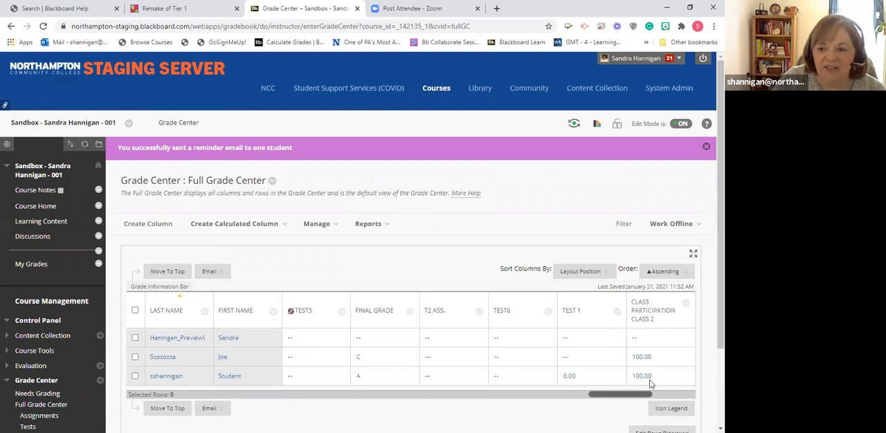
{"action": "left_click", "coordinate": [685, 305]}
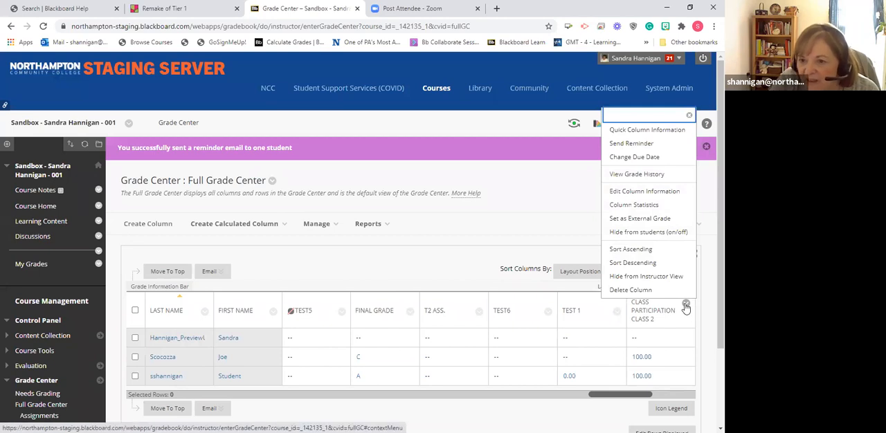
{"action": "left_click", "coordinate": [628, 144]}
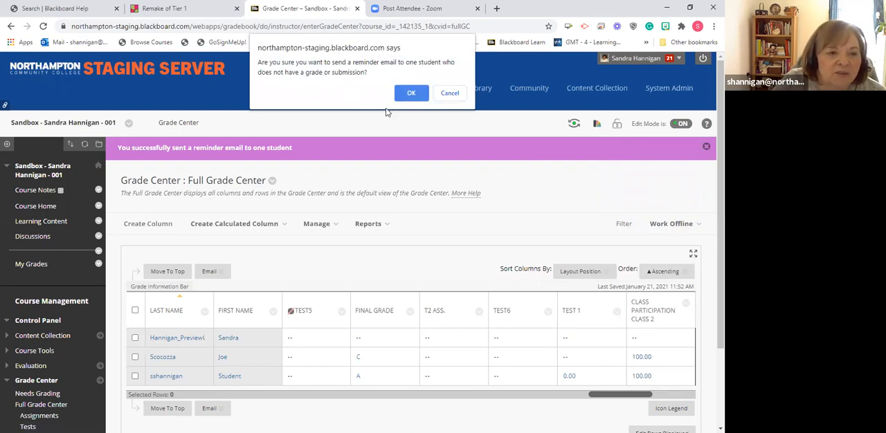
{"action": "left_click", "coordinate": [449, 94]}
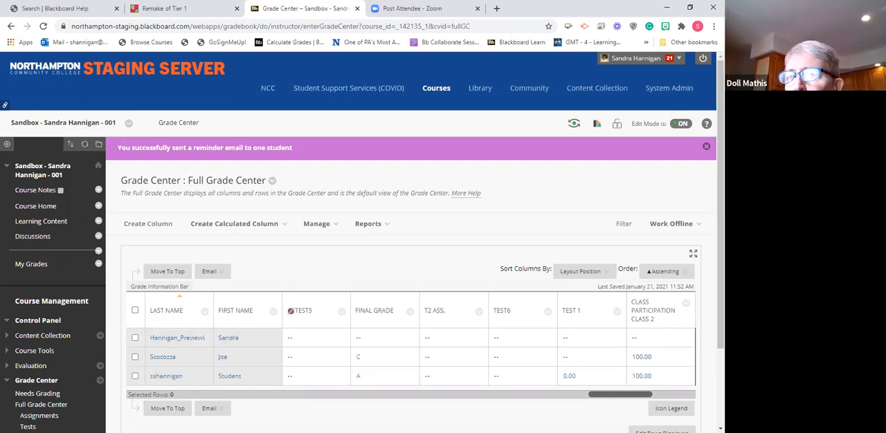
{"action": "left_click", "coordinate": [682, 399]}
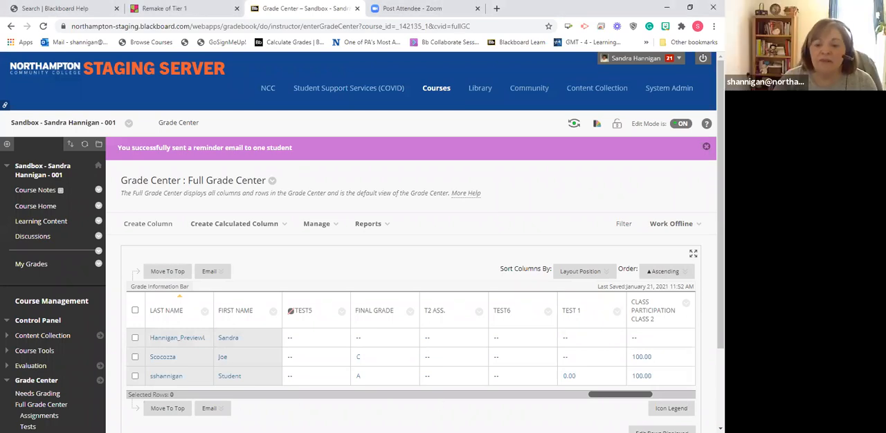
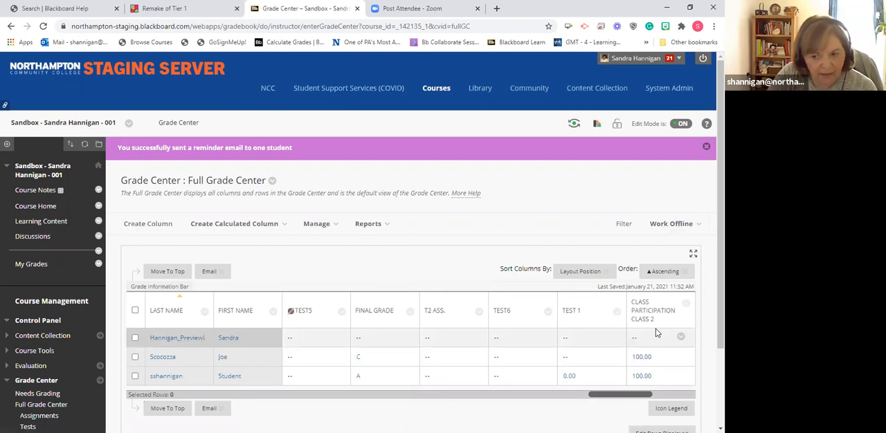
Bring up the send-reminder confirmation for the Class Participation Class 2 column once more and close it.
{"action": "left_click", "coordinate": [686, 305]}
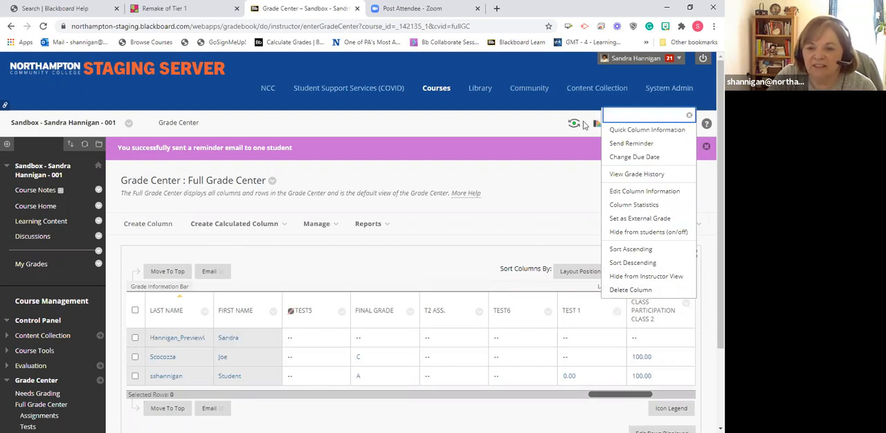
{"action": "left_click", "coordinate": [634, 3]}
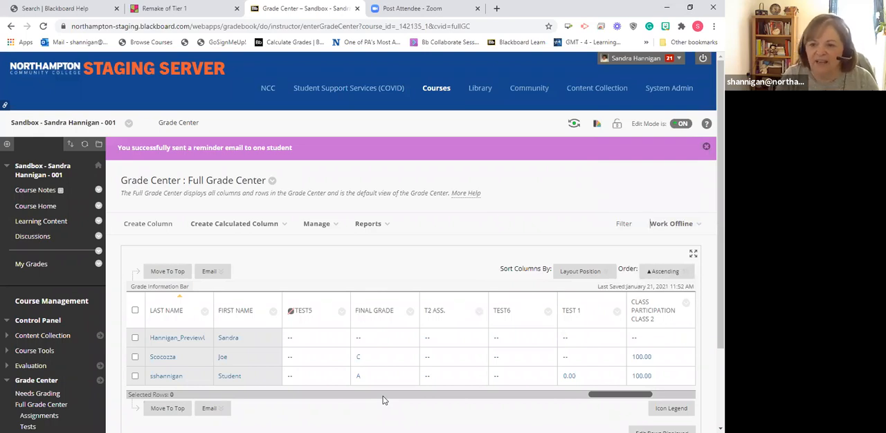
{"action": "left_click", "coordinate": [685, 306]}
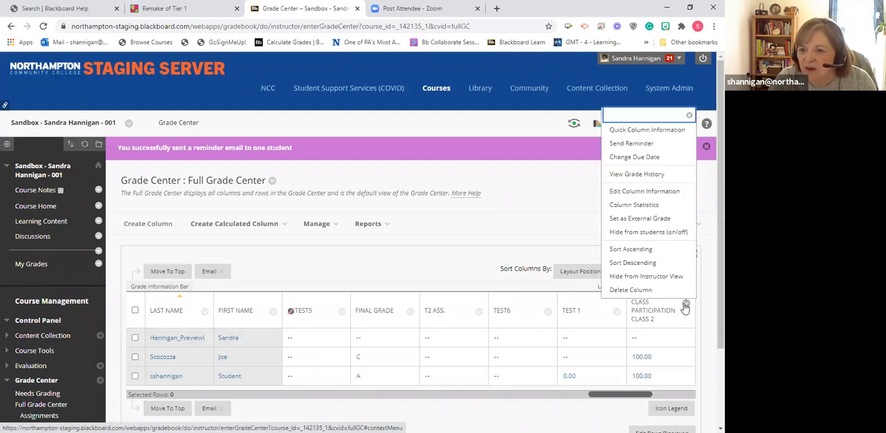
{"action": "left_click", "coordinate": [627, 143]}
{"action": "left_click", "coordinate": [407, 92]}
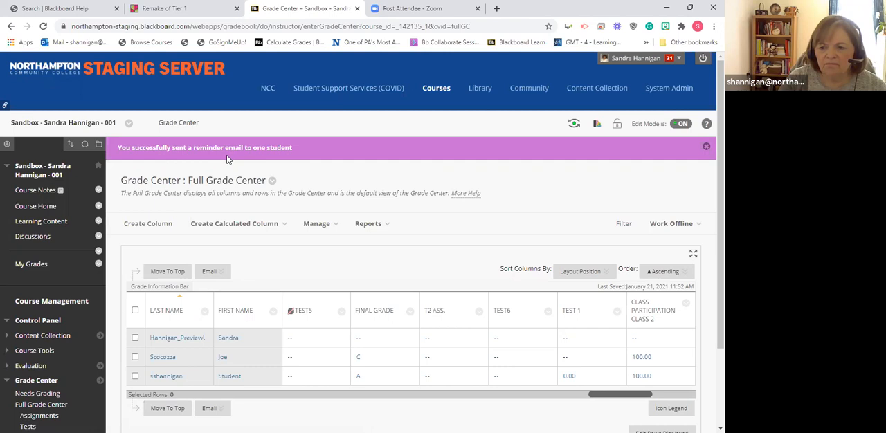
Open the Course Home page and look over its announcement, What's New, Needs Attention and To Do modules.
{"action": "left_click", "coordinate": [34, 207]}
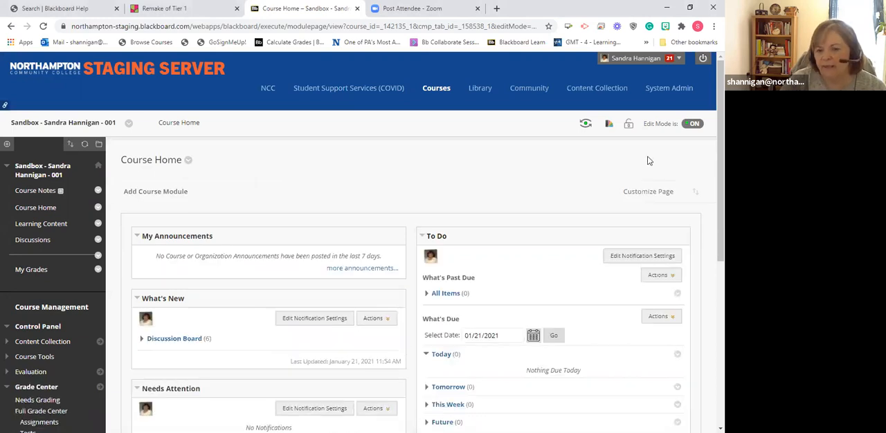
{"action": "scroll", "coordinate": [649, 161], "scroll_direction": "down", "scroll_amount": 1}
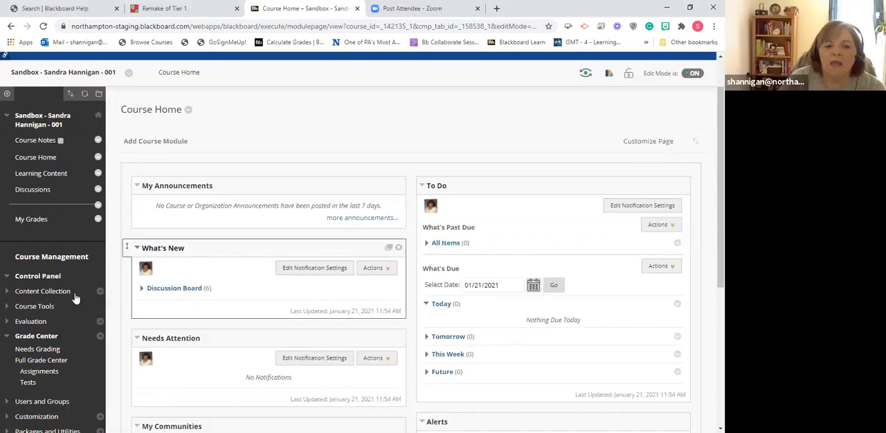
{"action": "scroll", "coordinate": [532, 313], "scroll_direction": "up", "scroll_amount": 1}
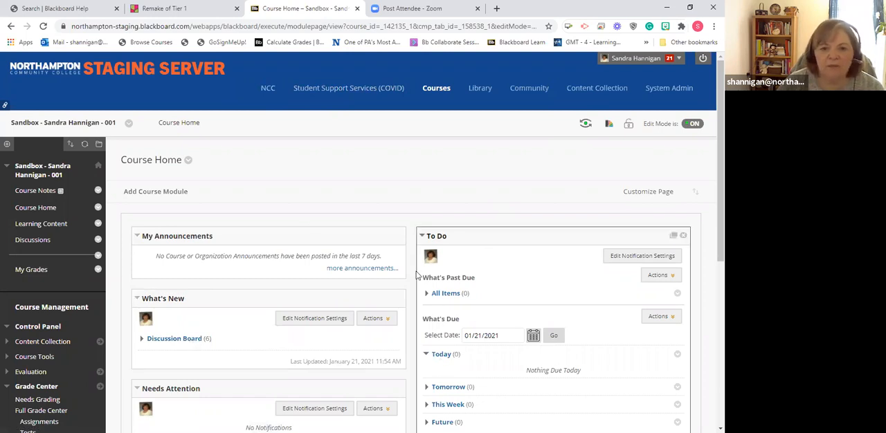
Return to the Full Grade Center from the Course Home page.
{"action": "scroll", "coordinate": [34, 370], "scroll_direction": "down", "scroll_amount": 1}
{"action": "left_click", "coordinate": [36, 362]}
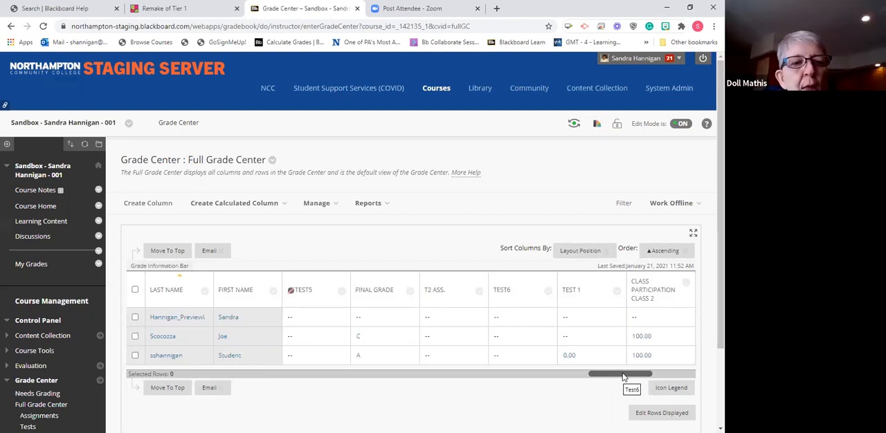
{"action": "left_click", "coordinate": [505, 386]}
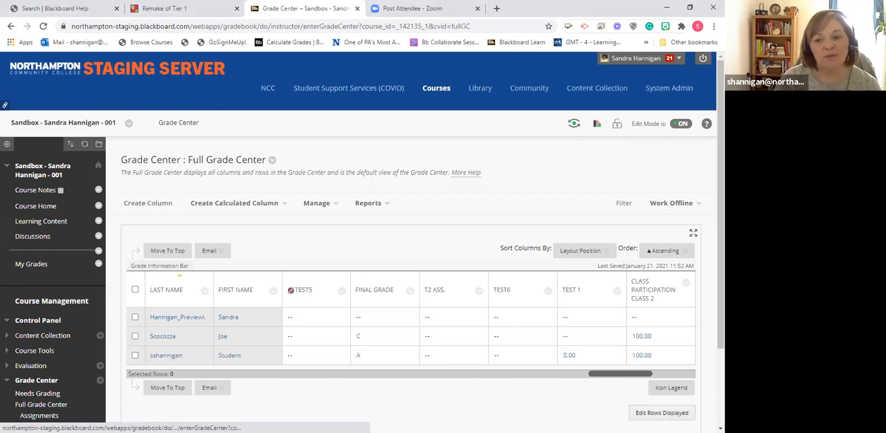
In Column Organization, move Class Participation Class 2 directly below Total (External Grade) and submit the new column order.
{"action": "left_click", "coordinate": [324, 204]}
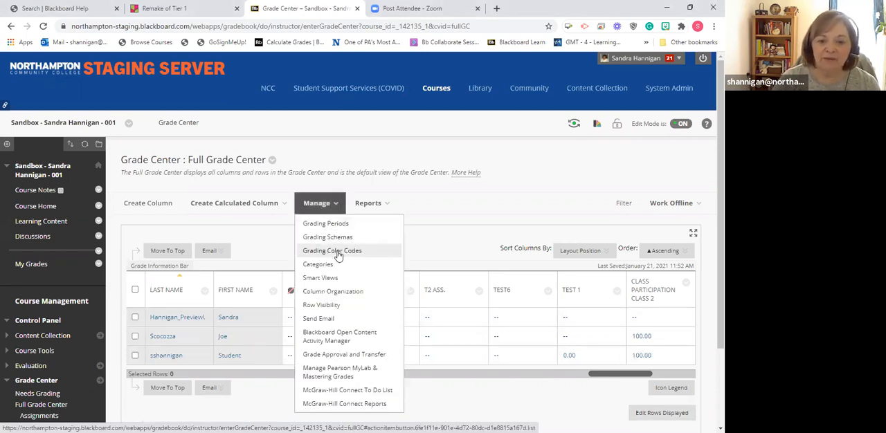
{"action": "left_click", "coordinate": [326, 291]}
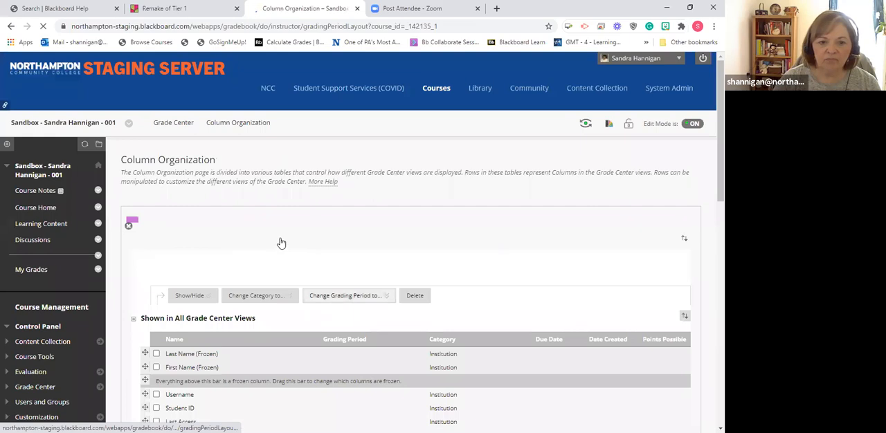
{"action": "scroll", "coordinate": [281, 237], "scroll_direction": "down", "scroll_amount": 2}
{"action": "scroll", "coordinate": [280, 238], "scroll_direction": "down", "scroll_amount": 7}
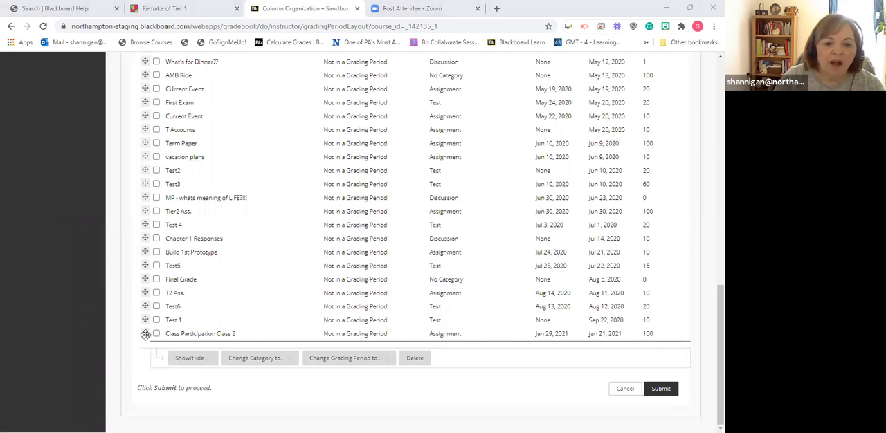
{"action": "left_click_drag", "start_coordinate": [146, 335], "coordinate": [147, 59]}
{"action": "left_click_drag", "start_coordinate": [147, 55], "coordinate": [154, 187]}
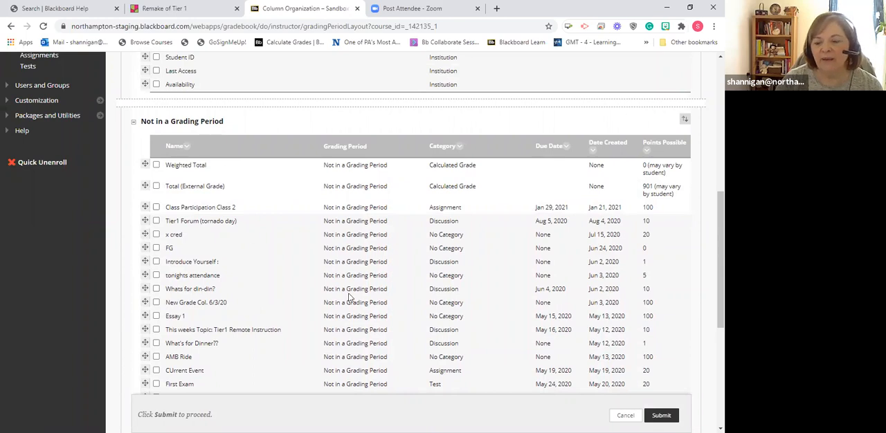
{"action": "left_click", "coordinate": [660, 416]}
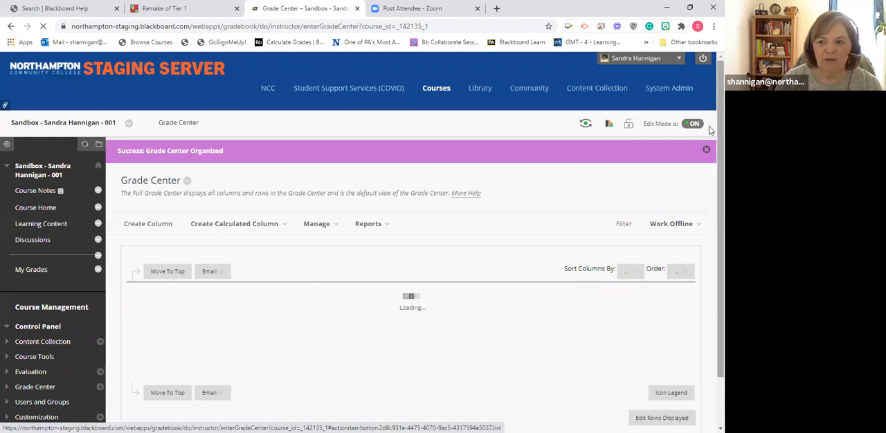
Check the position of the Class Participation Class 2 column beside Total in the grade grid and view the neighbouring columns.
{"action": "left_click_drag", "start_coordinate": [718, 108], "coordinate": [717, 137]}
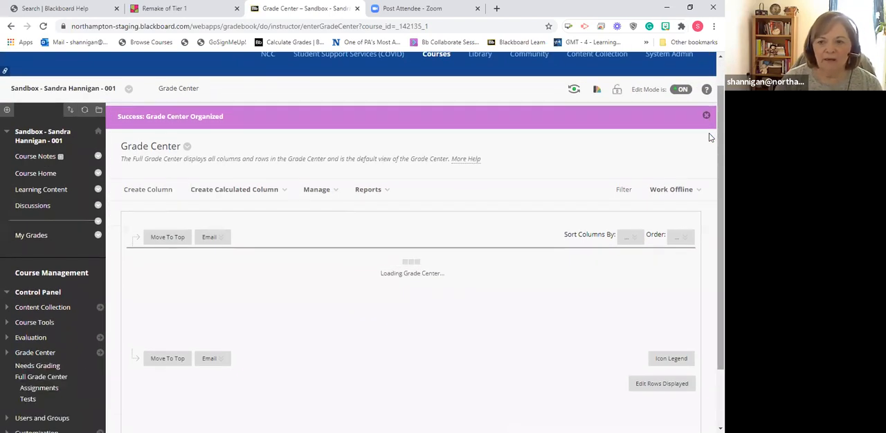
{"action": "left_click_drag", "start_coordinate": [604, 351], "coordinate": [472, 372]}
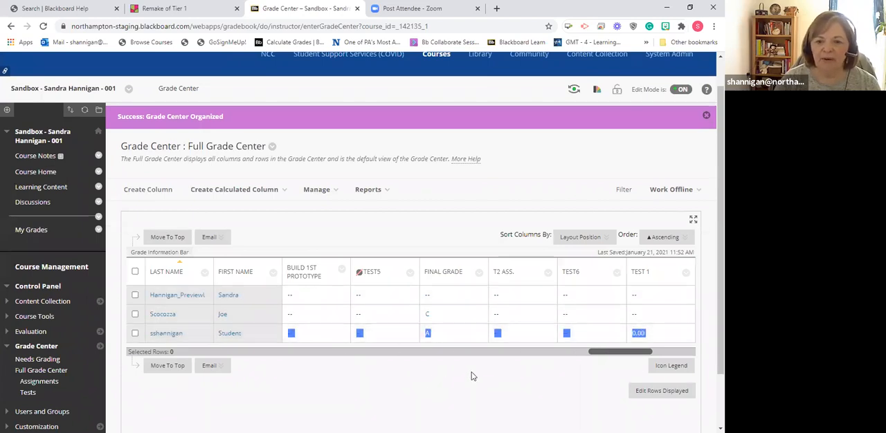
{"action": "left_click", "coordinate": [418, 378]}
{"action": "left_click_drag", "start_coordinate": [620, 353], "coordinate": [353, 353]}
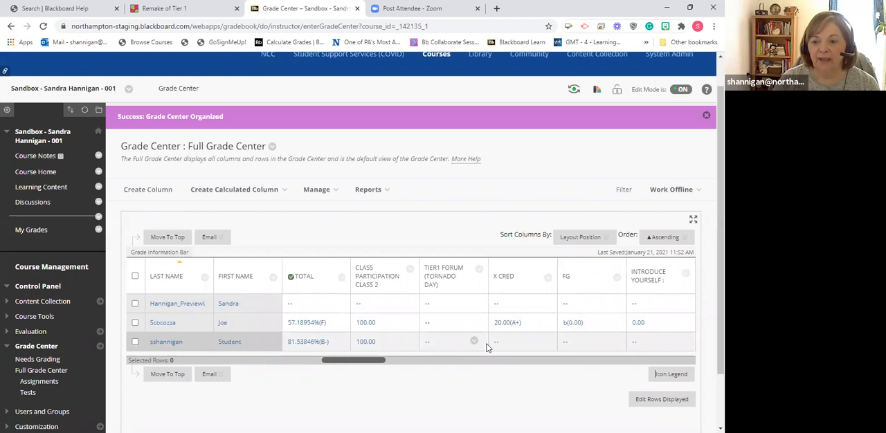
{"action": "left_click", "coordinate": [323, 191]}
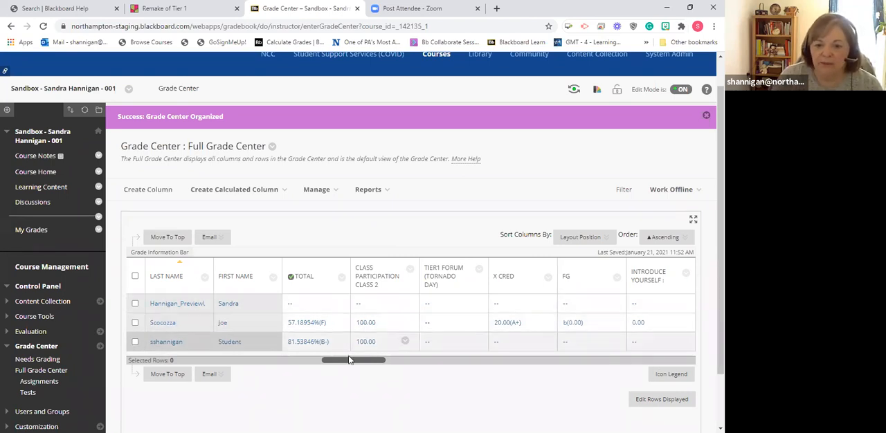
{"action": "left_click_drag", "start_coordinate": [369, 364], "coordinate": [330, 364]}
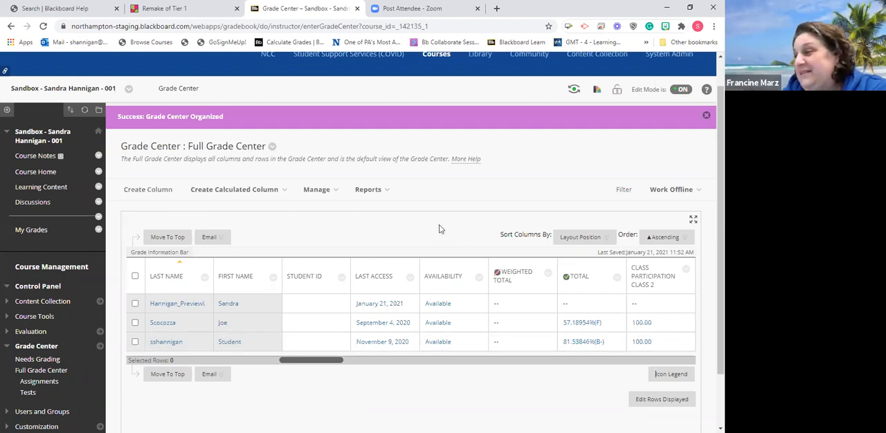
{"action": "left_click", "coordinate": [315, 190]}
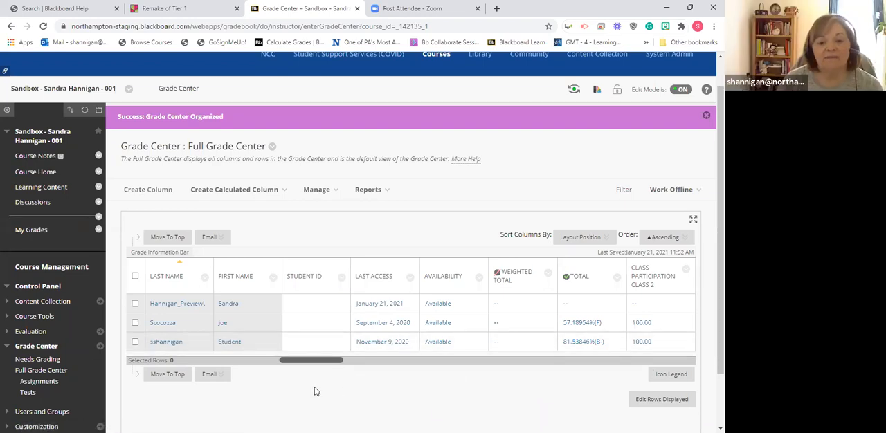
{"action": "left_click_drag", "start_coordinate": [322, 364], "coordinate": [294, 366]}
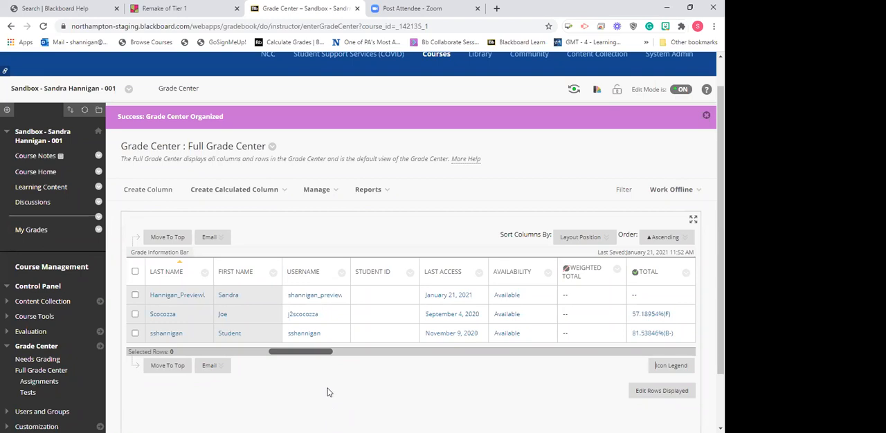
View the Submission Receipts page from the Grade Center reports and return to the Full Grade Center.
{"action": "left_click", "coordinate": [371, 192]}
{"action": "left_click", "coordinate": [368, 191]}
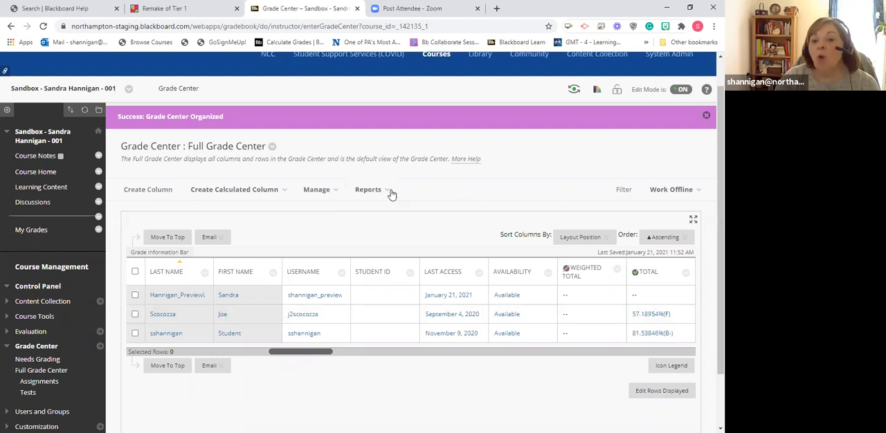
{"action": "left_click", "coordinate": [368, 191]}
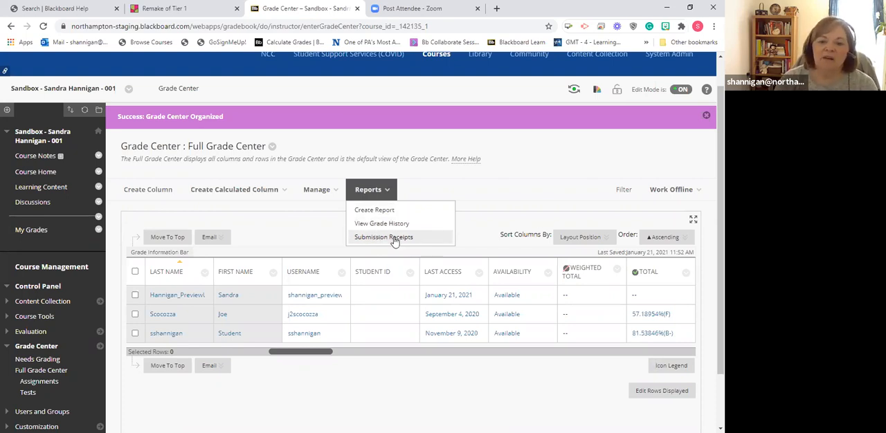
{"action": "mouse_move", "coordinate": [387, 193]}
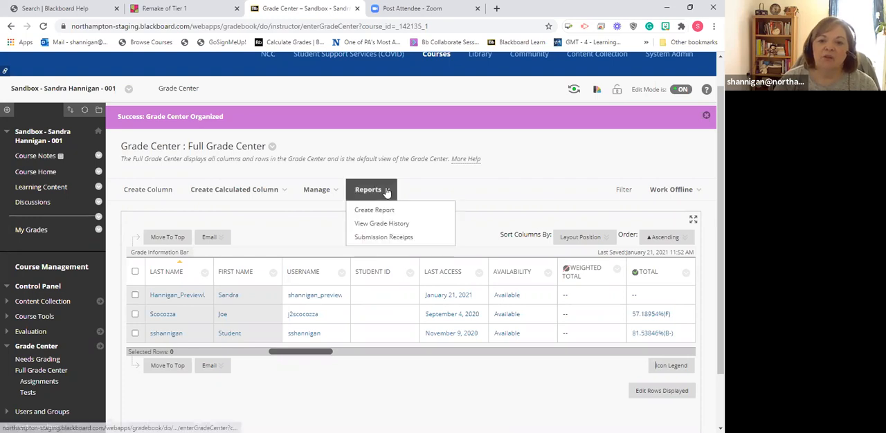
{"action": "left_click", "coordinate": [386, 238]}
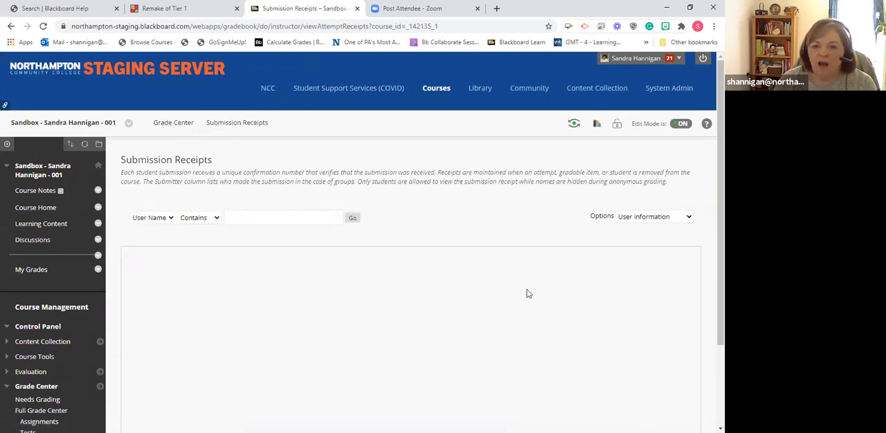
{"action": "left_click", "coordinate": [178, 126]}
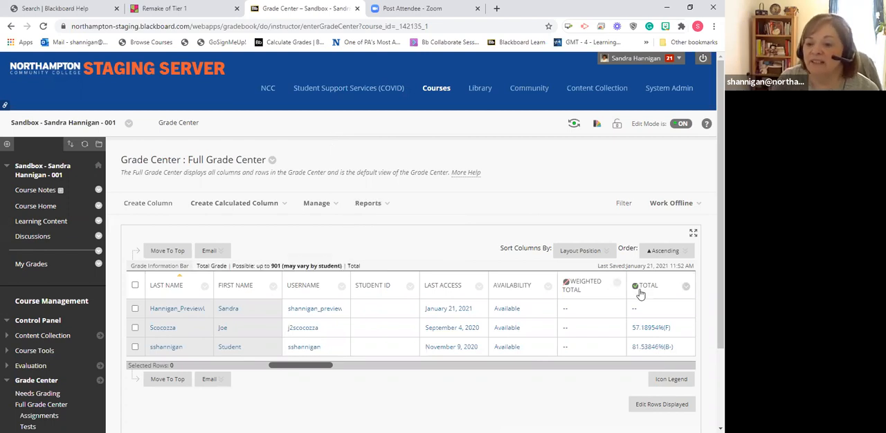
Open the form for creating a Grade Center report and review its header information options.
{"action": "left_click", "coordinate": [372, 204]}
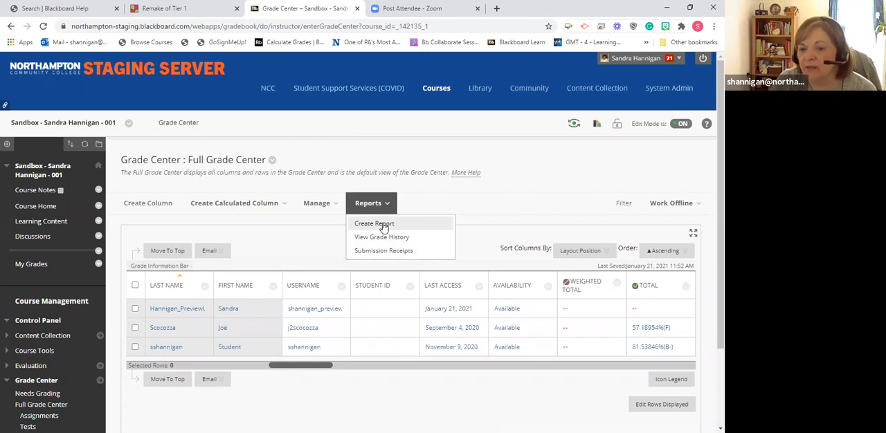
{"action": "left_click", "coordinate": [383, 225]}
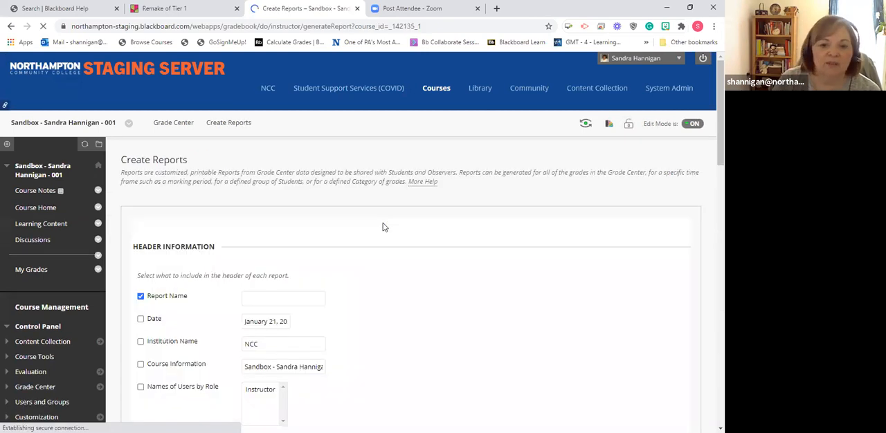
{"action": "scroll", "coordinate": [374, 304], "scroll_direction": "down", "scroll_amount": 2}
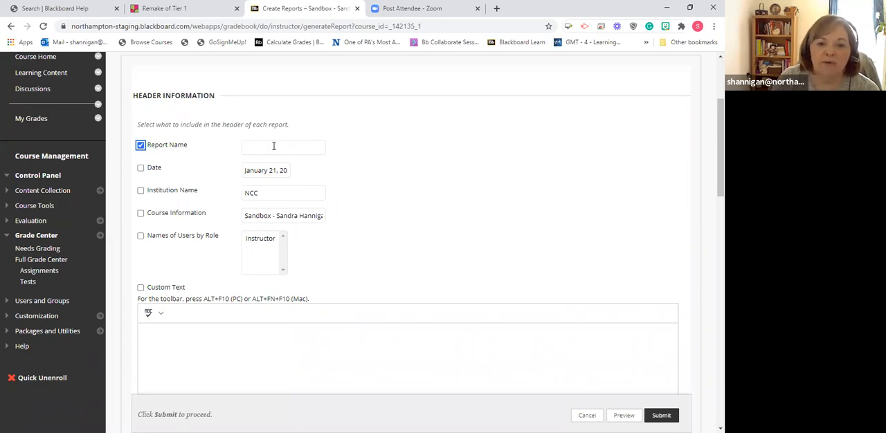
{"action": "scroll", "coordinate": [395, 224], "scroll_direction": "up", "scroll_amount": 3}
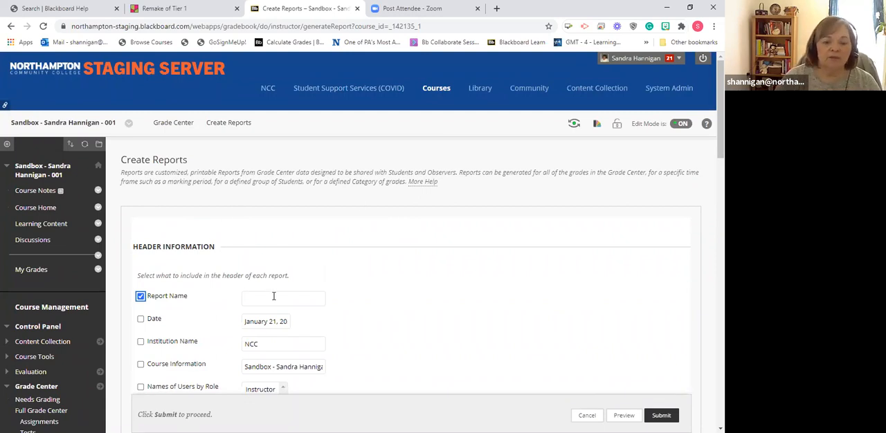
{"action": "scroll", "coordinate": [400, 281], "scroll_direction": "down", "scroll_amount": 5}
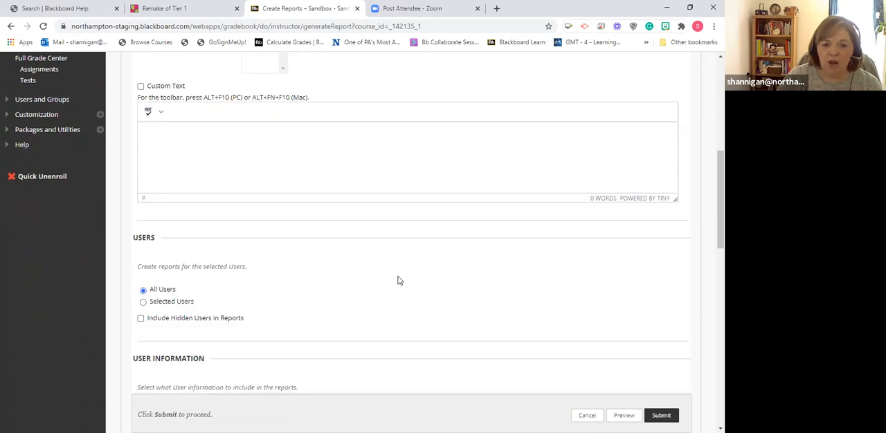
Limit the report to selected users and choose the preview user from the list.
{"action": "left_click", "coordinate": [143, 302]}
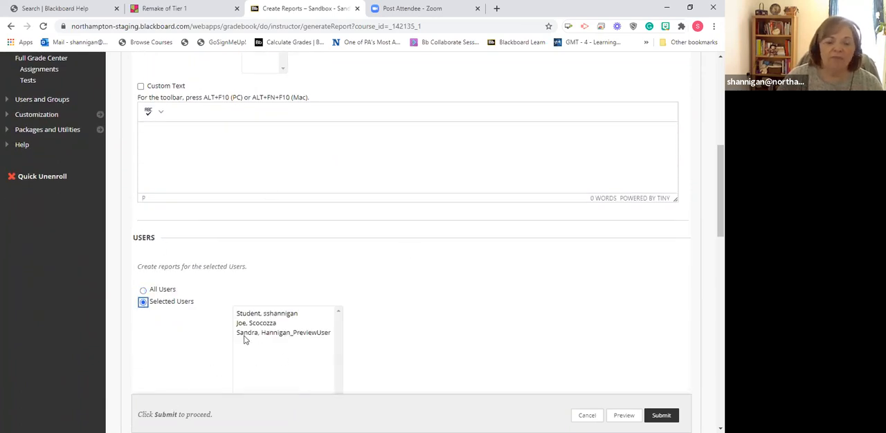
{"action": "scroll", "coordinate": [425, 319], "scroll_direction": "down", "scroll_amount": 3}
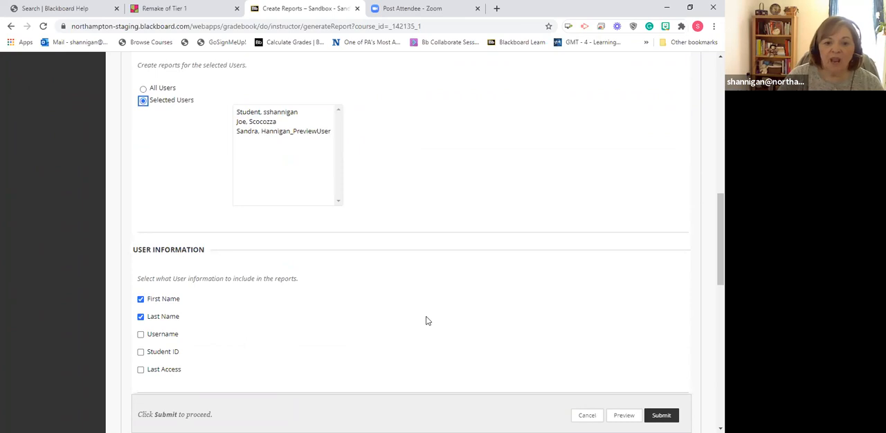
{"action": "scroll", "coordinate": [424, 319], "scroll_direction": "down", "scroll_amount": 3}
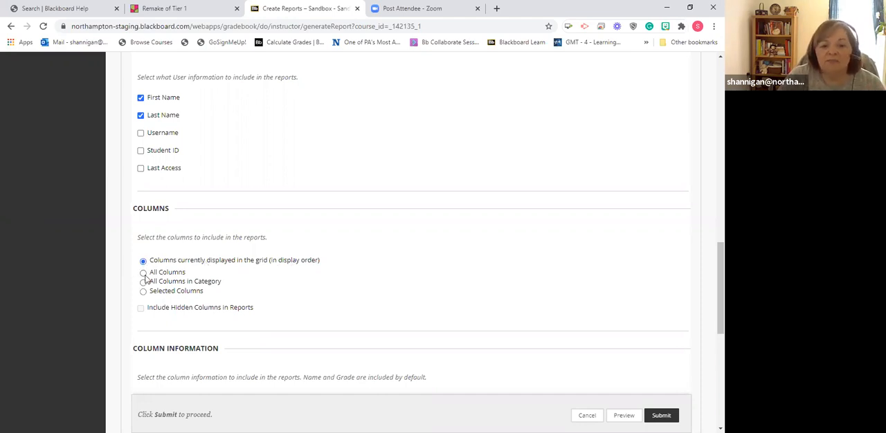
{"action": "scroll", "coordinate": [253, 318], "scroll_direction": "down", "scroll_amount": 3}
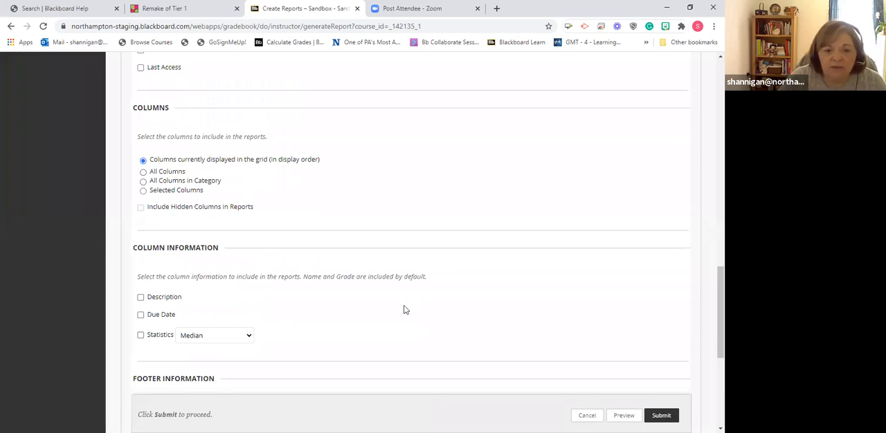
{"action": "scroll", "coordinate": [405, 310], "scroll_direction": "down", "scroll_amount": 3}
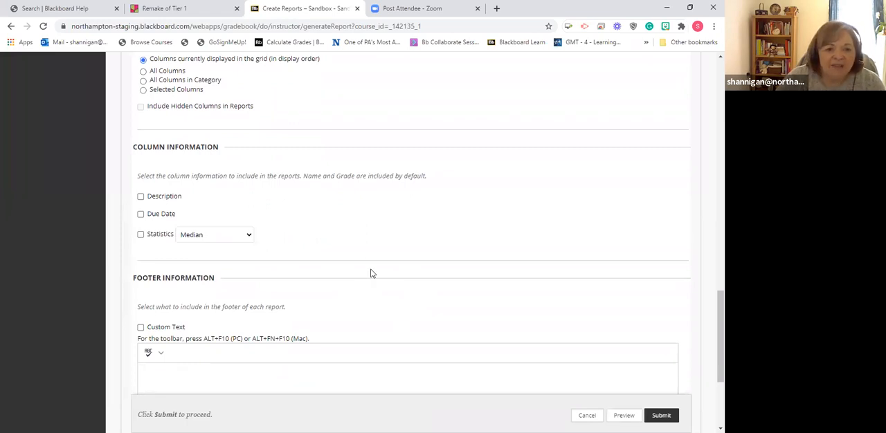
{"action": "scroll", "coordinate": [367, 273], "scroll_direction": "up", "scroll_amount": 9}
{"action": "scroll", "coordinate": [365, 272], "scroll_direction": "up", "scroll_amount": 7}
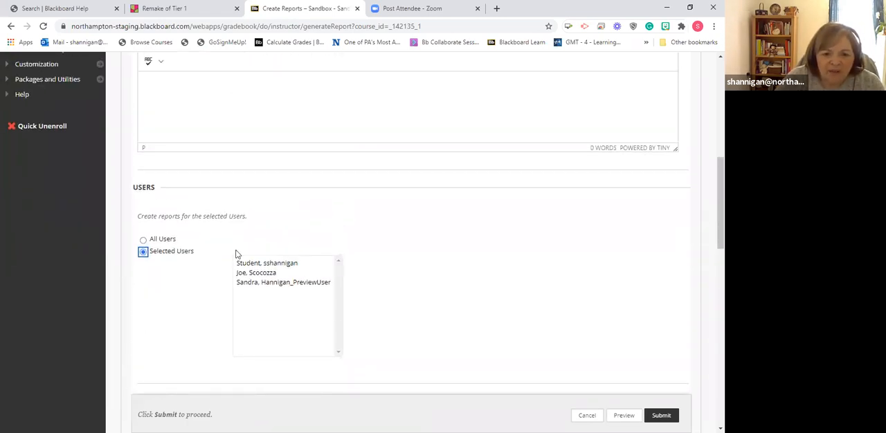
{"action": "left_click", "coordinate": [245, 284]}
Try to preview the report for the selected preview user with the report name left blank.
{"action": "scroll", "coordinate": [411, 298], "scroll_direction": "down", "scroll_amount": 9}
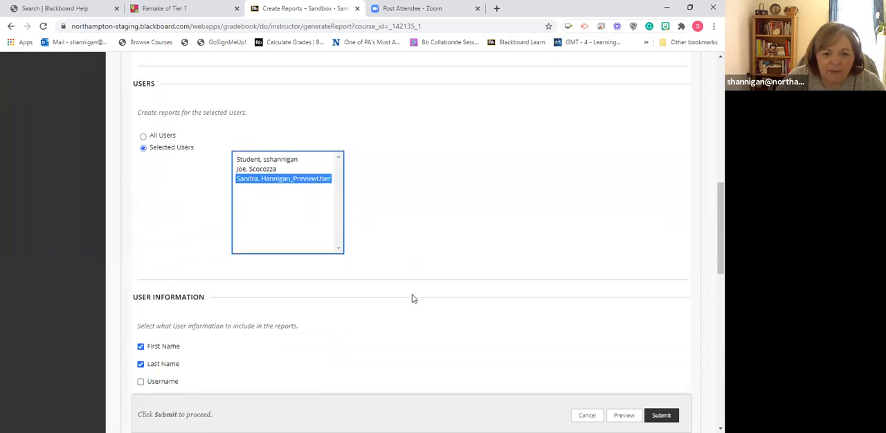
{"action": "scroll", "coordinate": [250, 296], "scroll_direction": "down", "scroll_amount": 7}
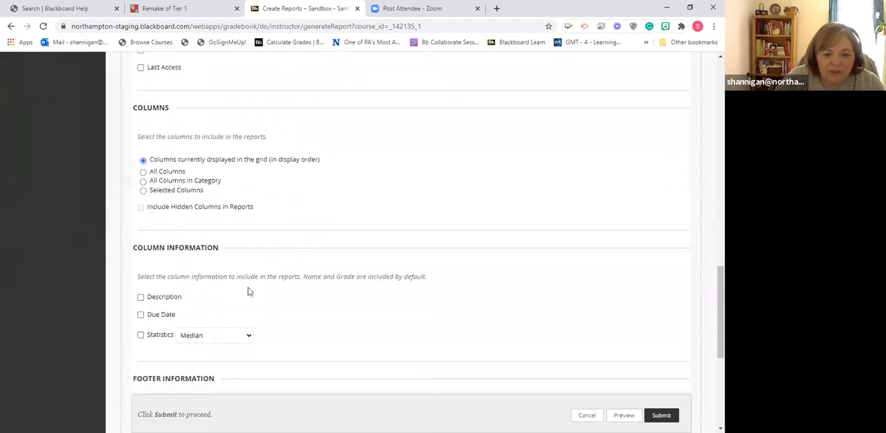
{"action": "scroll", "coordinate": [250, 294], "scroll_direction": "down", "scroll_amount": 4}
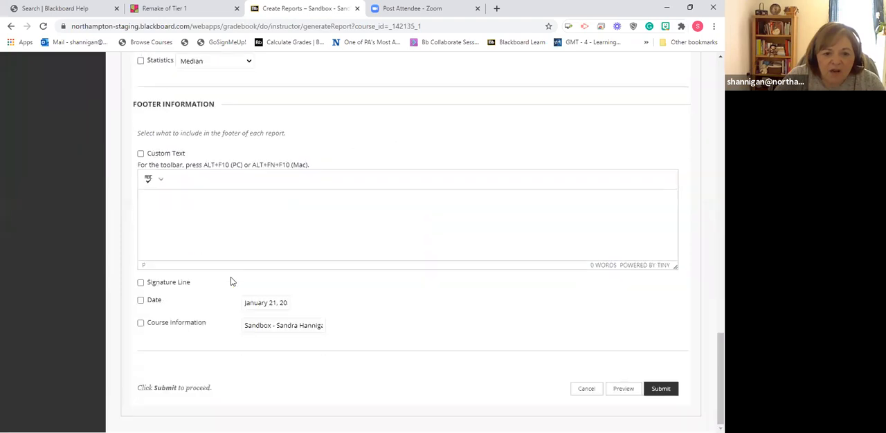
{"action": "left_click", "coordinate": [621, 390]}
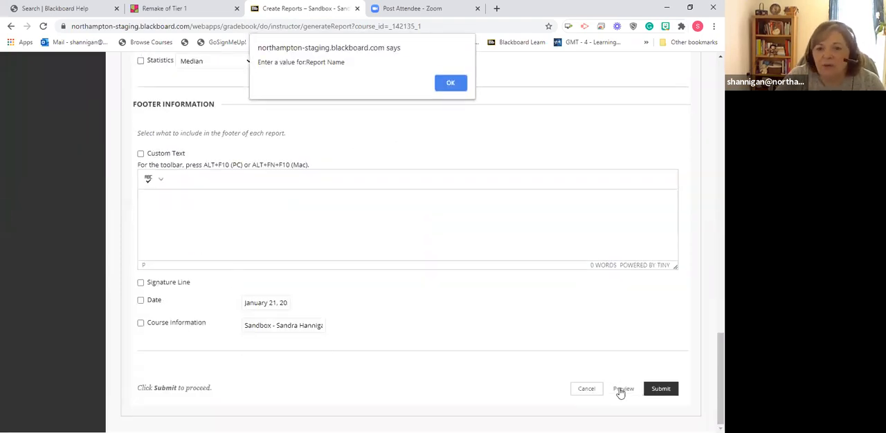
{"action": "left_click", "coordinate": [450, 84]}
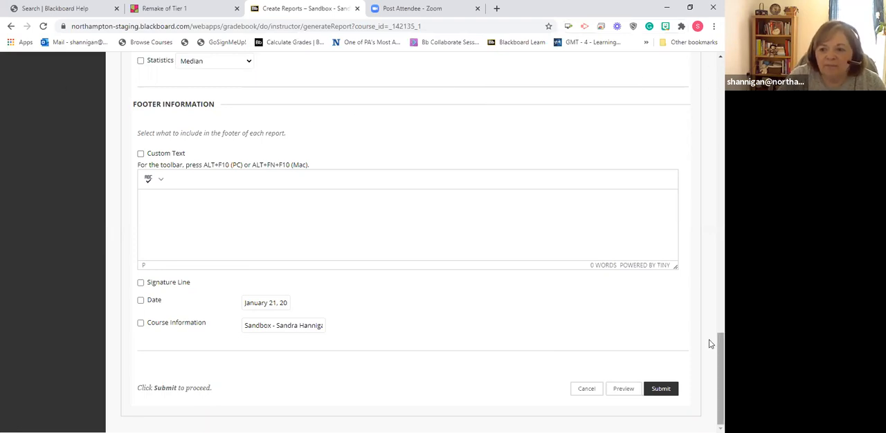
{"action": "scroll", "coordinate": [711, 119], "scroll_direction": "up", "scroll_amount": 10}
{"action": "scroll", "coordinate": [710, 119], "scroll_direction": "down", "scroll_amount": 10}
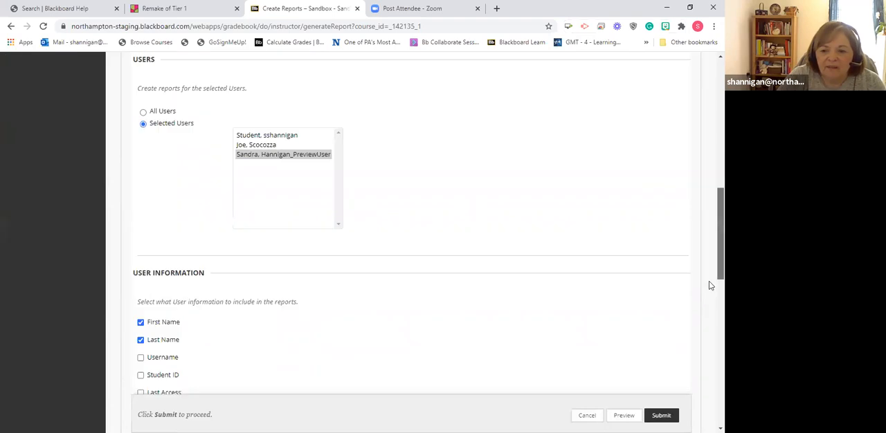
{"action": "left_click", "coordinate": [623, 415]}
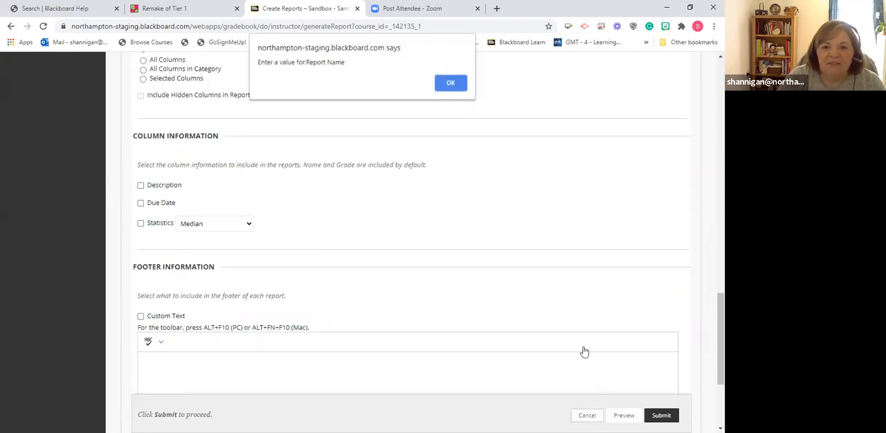
{"action": "left_click", "coordinate": [446, 84]}
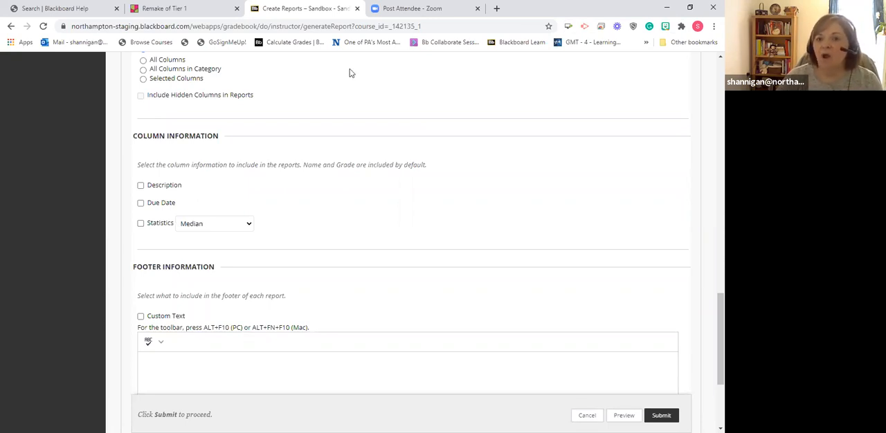
Examine the report form's header, users, user information, columns, column information and footer options.
{"action": "left_click_drag", "start_coordinate": [709, 309], "coordinate": [709, 363]}
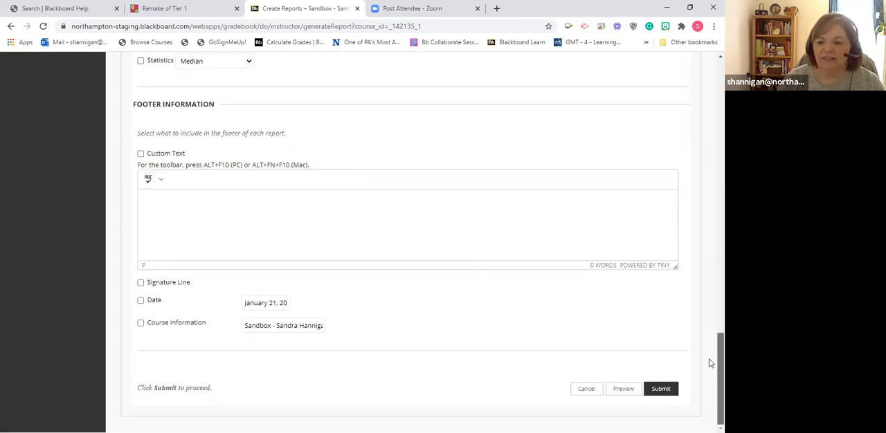
{"action": "left_click_drag", "start_coordinate": [710, 364], "coordinate": [710, 92]}
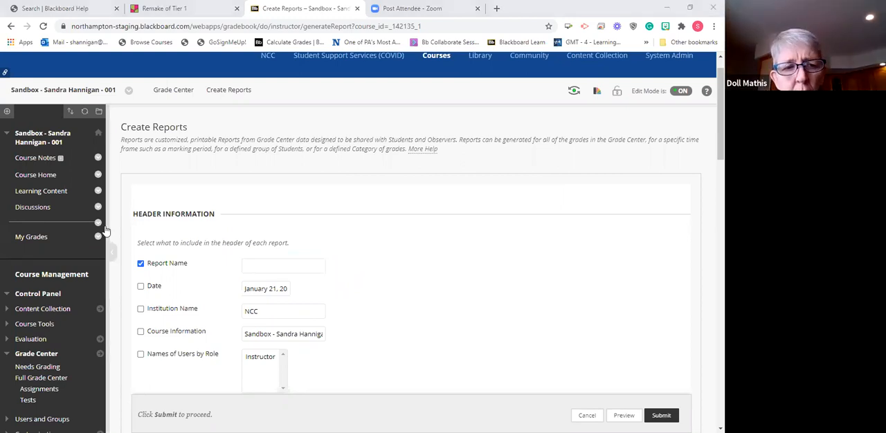
{"action": "left_click", "coordinate": [249, 265]}
{"action": "left_click", "coordinate": [263, 285]}
{"action": "scroll", "coordinate": [438, 292], "scroll_direction": "down", "scroll_amount": 1}
{"action": "scroll", "coordinate": [438, 292], "scroll_direction": "down", "scroll_amount": 10}
{"action": "scroll", "coordinate": [294, 229], "scroll_direction": "down", "scroll_amount": 2}
{"action": "scroll", "coordinate": [294, 227], "scroll_direction": "up", "scroll_amount": 3}
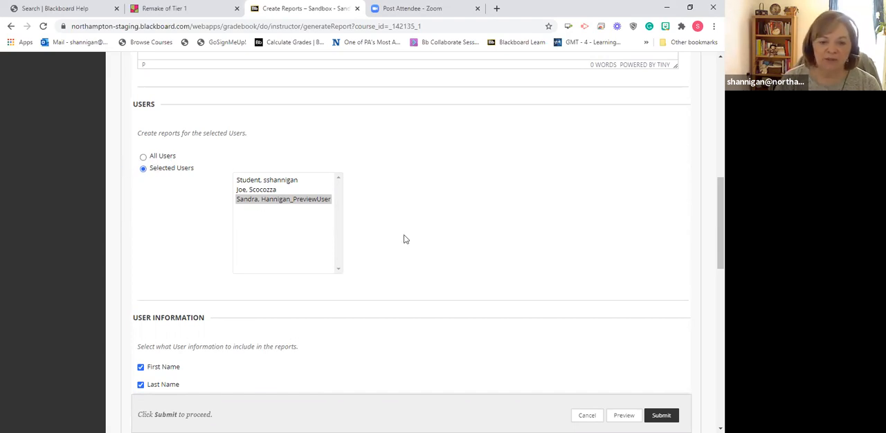
{"action": "scroll", "coordinate": [405, 240], "scroll_direction": "down", "scroll_amount": 3}
{"action": "scroll", "coordinate": [405, 238], "scroll_direction": "down", "scroll_amount": 9}
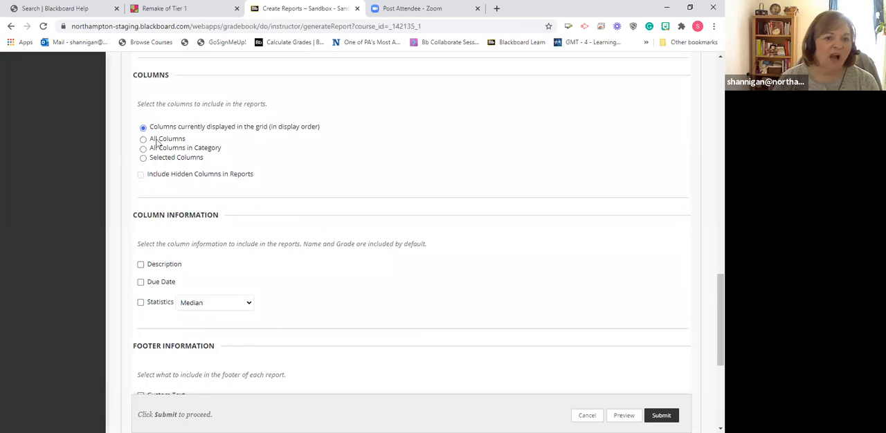
{"action": "scroll", "coordinate": [335, 269], "scroll_direction": "down", "scroll_amount": 3}
{"action": "scroll", "coordinate": [337, 270], "scroll_direction": "down", "scroll_amount": 4}
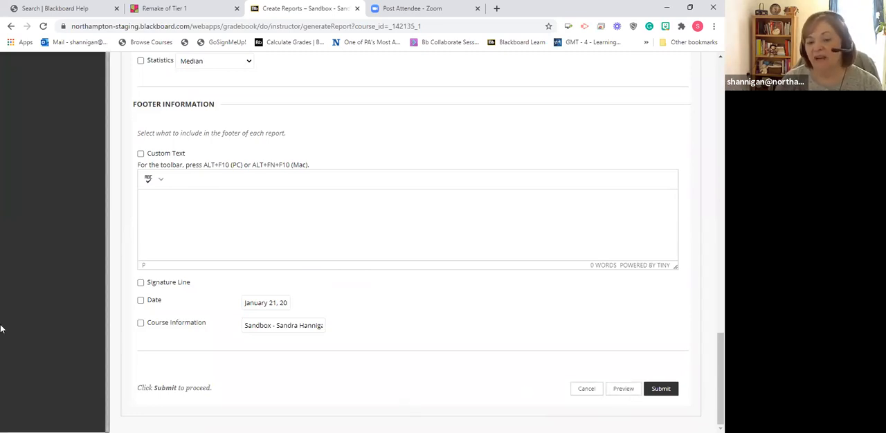
{"action": "scroll", "coordinate": [1, 330], "scroll_direction": "up", "scroll_amount": 3}
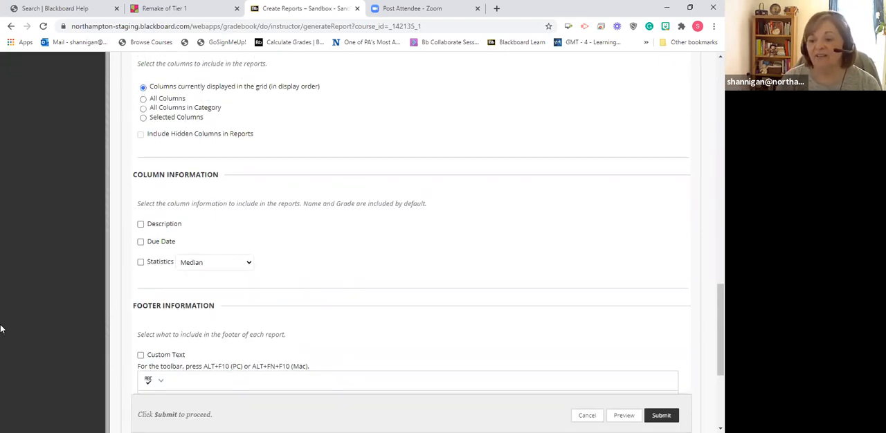
{"action": "scroll", "coordinate": [0, 330], "scroll_direction": "up", "scroll_amount": 3}
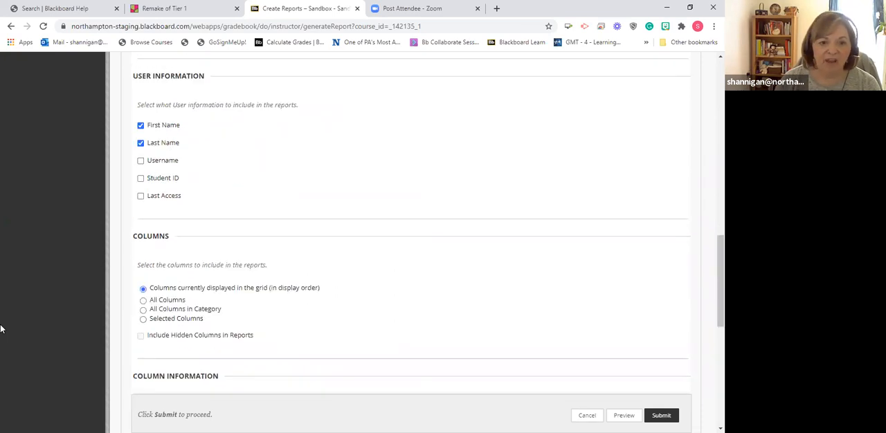
{"action": "scroll", "coordinate": [283, 272], "scroll_direction": "down", "scroll_amount": 1}
{"action": "scroll", "coordinate": [284, 273], "scroll_direction": "down", "scroll_amount": 2}
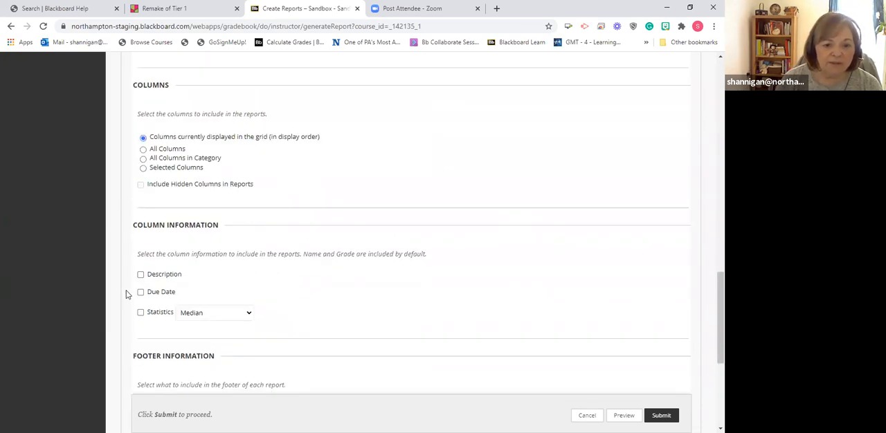
{"action": "scroll", "coordinate": [358, 259], "scroll_direction": "down", "scroll_amount": 2}
{"action": "scroll", "coordinate": [359, 259], "scroll_direction": "down", "scroll_amount": 3}
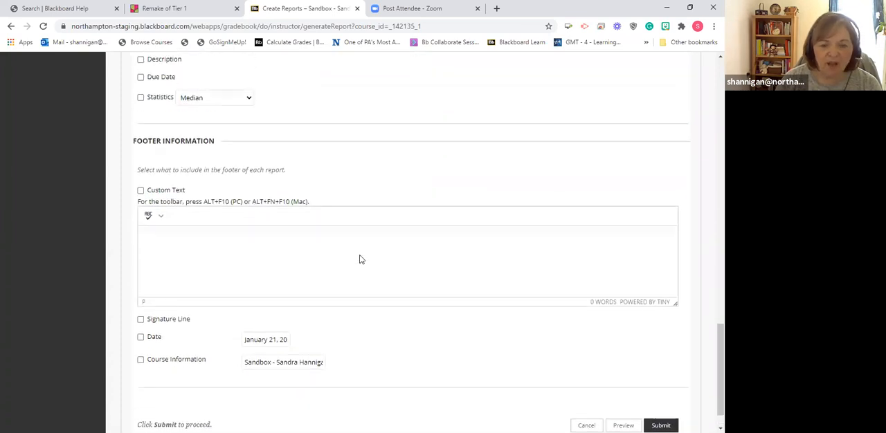
{"action": "scroll", "coordinate": [359, 260], "scroll_direction": "up", "scroll_amount": 4}
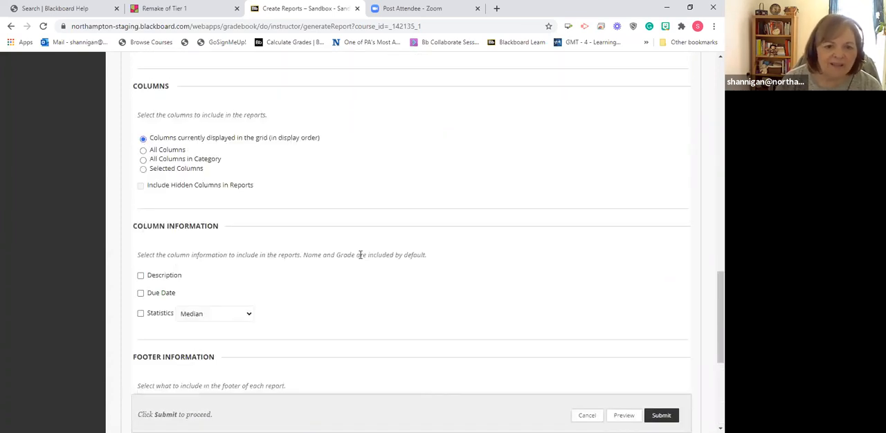
{"action": "scroll", "coordinate": [360, 254], "scroll_direction": "up", "scroll_amount": 2}
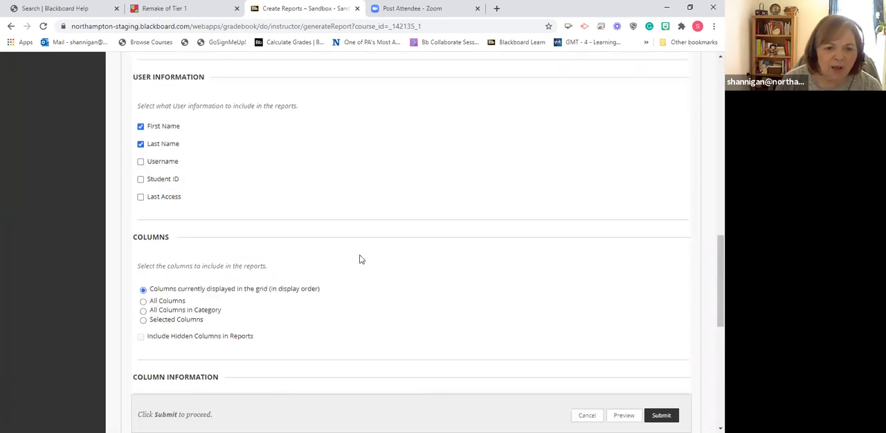
{"action": "scroll", "coordinate": [359, 259], "scroll_direction": "down", "scroll_amount": 6}
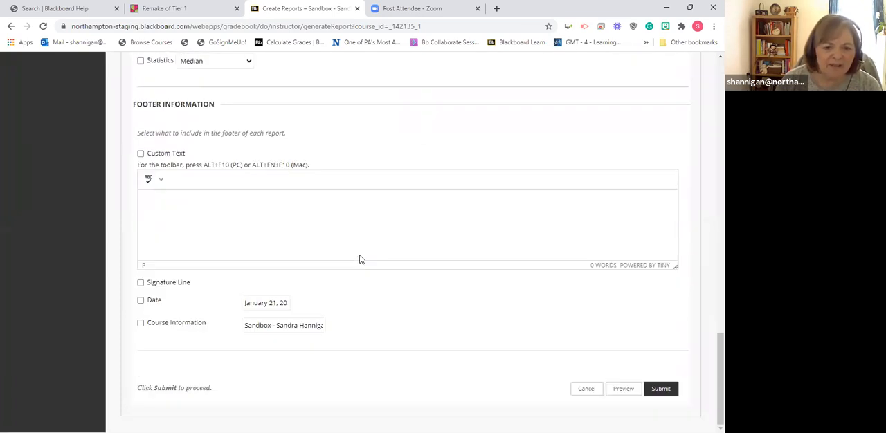
Set the report to cover all users and review the user information and column choices.
{"action": "scroll", "coordinate": [356, 254], "scroll_direction": "up", "scroll_amount": 9}
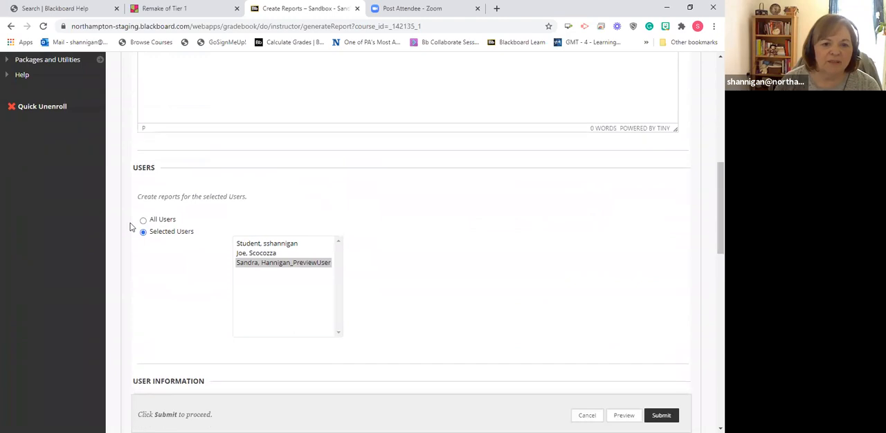
{"action": "left_click", "coordinate": [143, 220]}
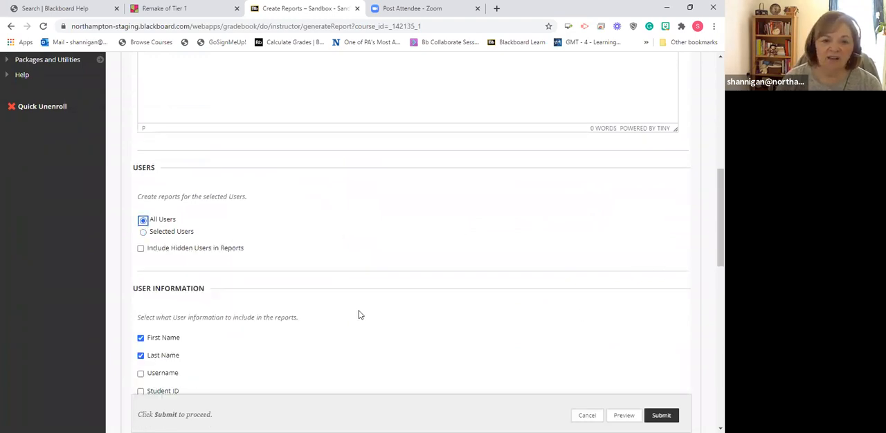
{"action": "scroll", "coordinate": [403, 300], "scroll_direction": "down", "scroll_amount": 2}
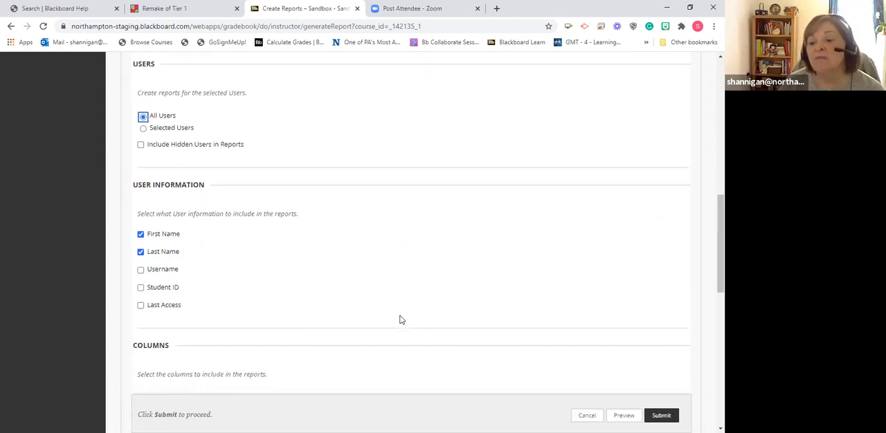
{"action": "scroll", "coordinate": [400, 320], "scroll_direction": "down", "scroll_amount": 2}
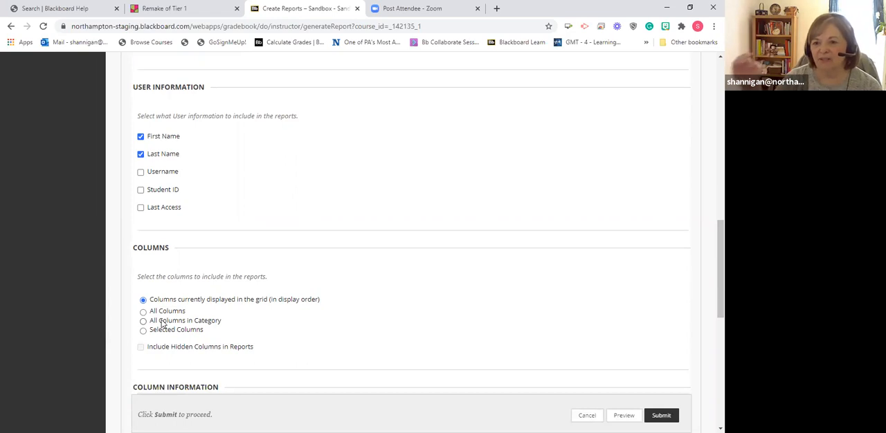
Cancel the report setup and return to the Full Grade Center.
{"action": "left_click_drag", "start_coordinate": [711, 284], "coordinate": [709, 71]}
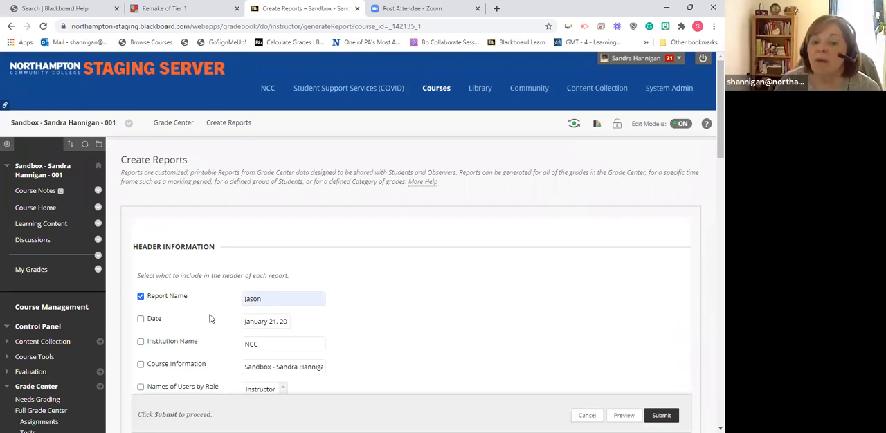
{"action": "left_click", "coordinate": [587, 415]}
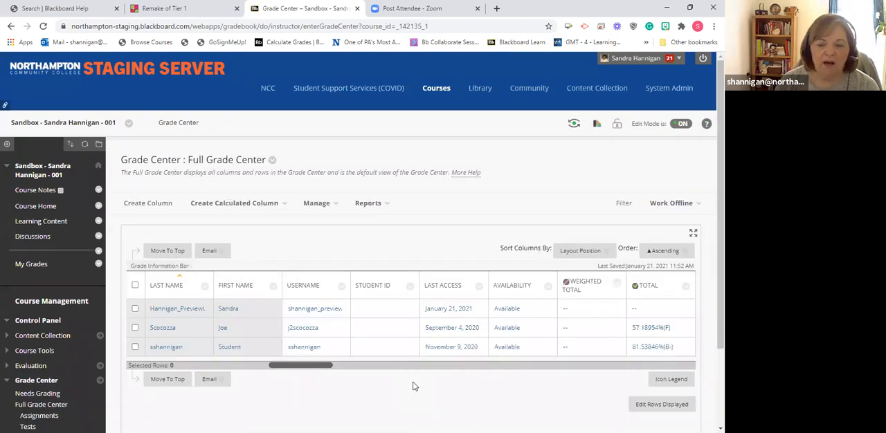
{"action": "scroll", "coordinate": [413, 386], "scroll_direction": "down", "scroll_amount": 1}
{"action": "scroll", "coordinate": [413, 386], "scroll_direction": "up", "scroll_amount": 1}
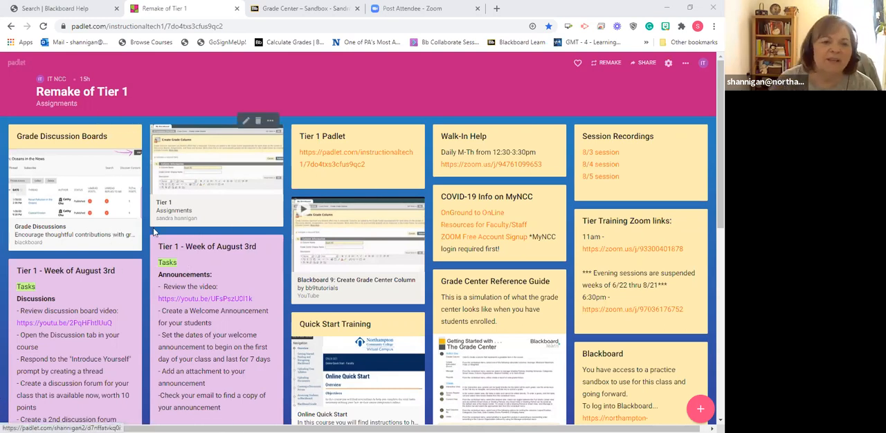
Look through the Remake of Tier 1 Padlet board, checking the Grade Center Reference Guide post and its available actions.
{"action": "scroll", "coordinate": [121, 245], "scroll_direction": "down", "scroll_amount": 3}
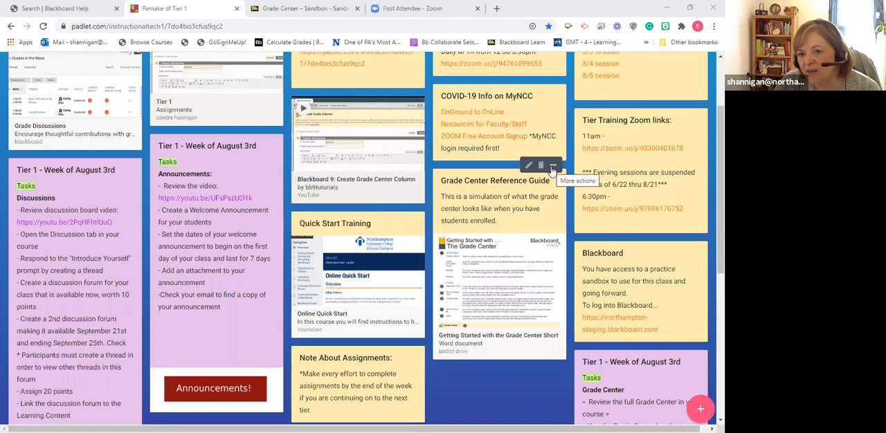
{"action": "left_click", "coordinate": [553, 167]}
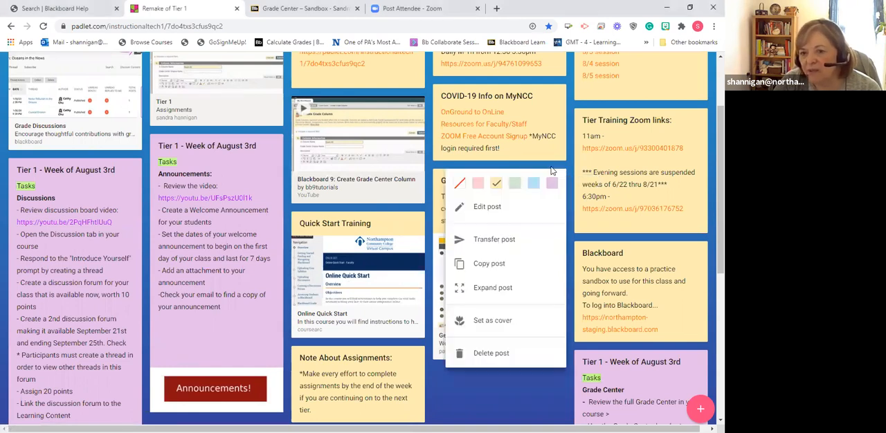
{"action": "left_click", "coordinate": [497, 382]}
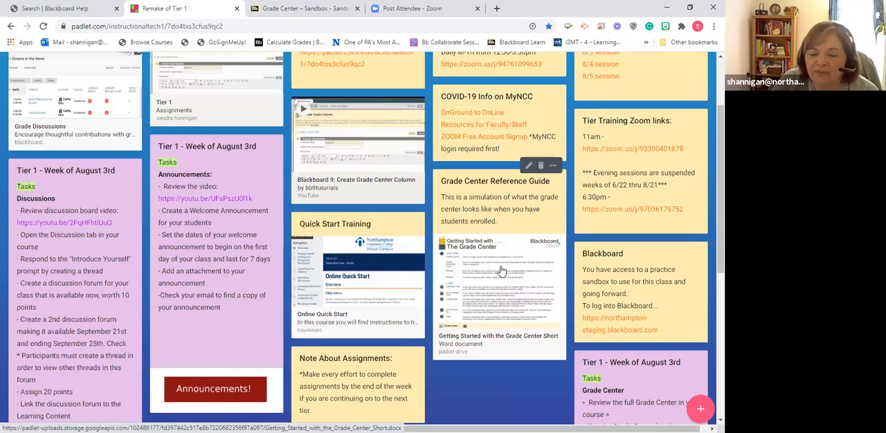
{"action": "scroll", "coordinate": [501, 271], "scroll_direction": "up", "scroll_amount": 2}
{"action": "scroll", "coordinate": [488, 339], "scroll_direction": "down", "scroll_amount": 1}
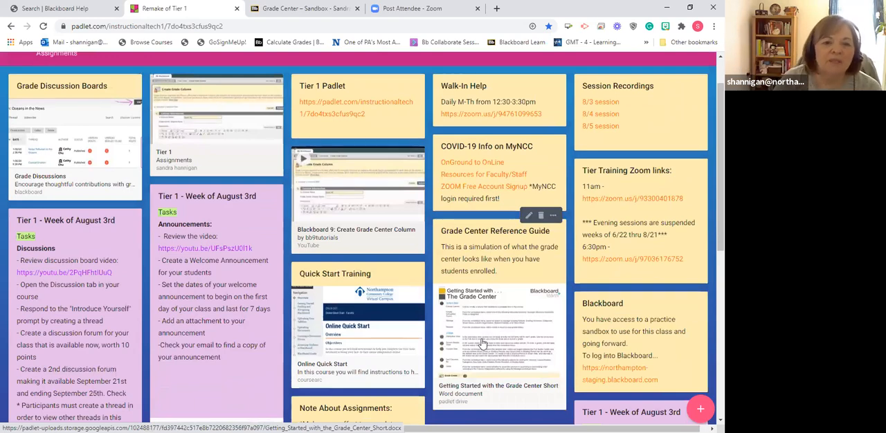
{"action": "scroll", "coordinate": [482, 344], "scroll_direction": "up", "scroll_amount": 1}
{"action": "scroll", "coordinate": [482, 343], "scroll_direction": "down", "scroll_amount": 1}
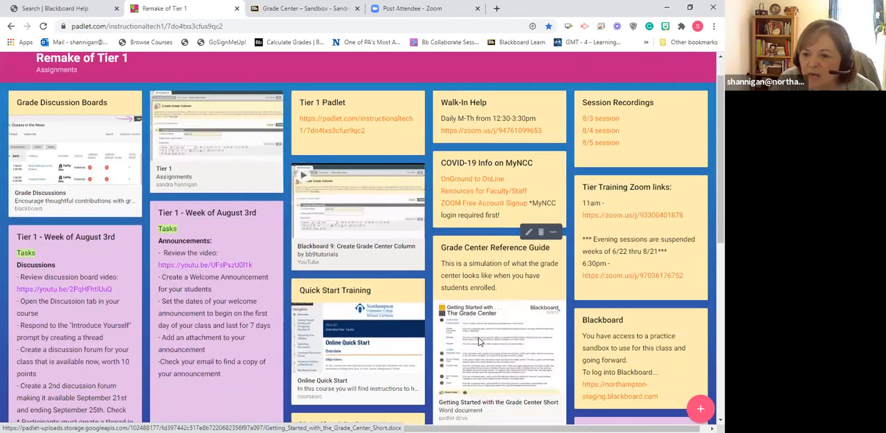
{"action": "scroll", "coordinate": [477, 337], "scroll_direction": "down", "scroll_amount": 3}
{"action": "scroll", "coordinate": [393, 303], "scroll_direction": "up", "scroll_amount": 2}
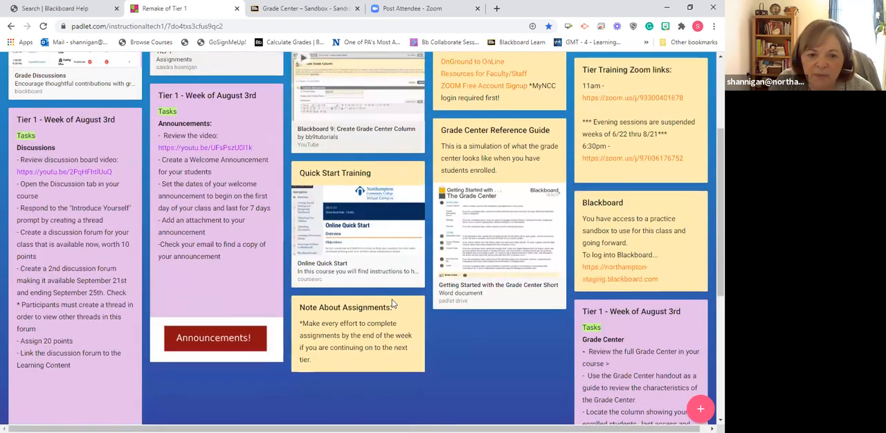
Open the Online Quick Start course from the Quick Start Training post and review its overview objectives and technology requirements.
{"action": "left_click", "coordinate": [350, 239]}
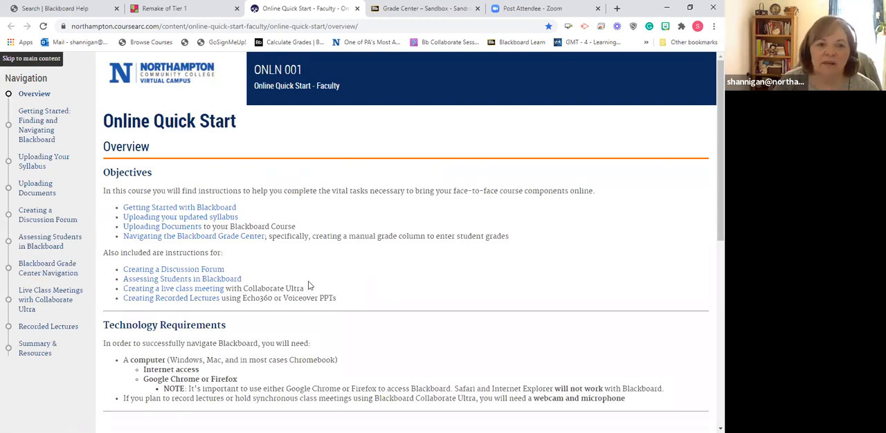
{"action": "scroll", "coordinate": [242, 212], "scroll_direction": "down", "scroll_amount": 2}
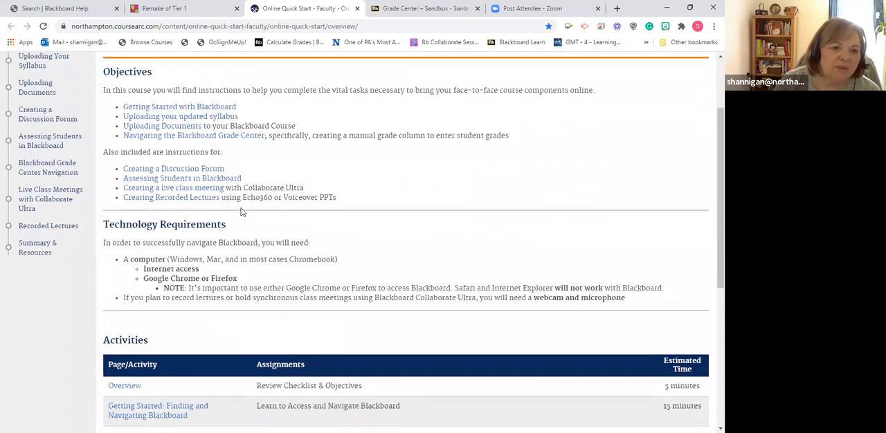
{"action": "scroll", "coordinate": [242, 212], "scroll_direction": "up", "scroll_amount": 2}
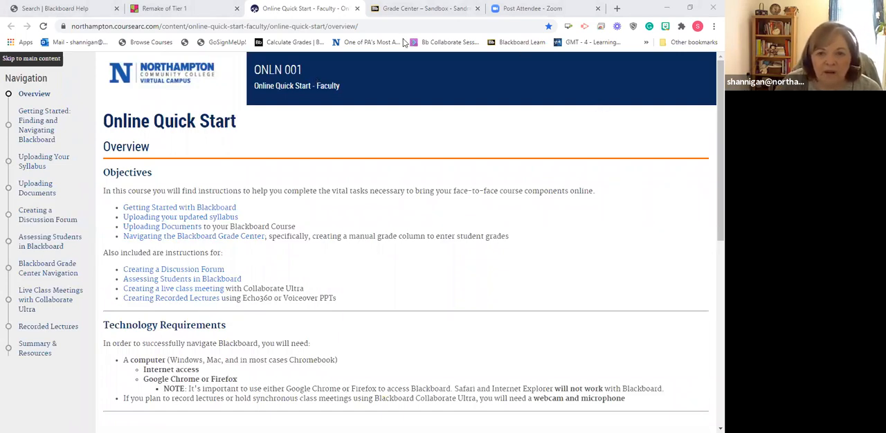
Return to the Remake of Tier 1 Padlet board and view the posts at its beginning.
{"action": "left_click", "coordinate": [170, 8]}
{"action": "scroll", "coordinate": [308, 299], "scroll_direction": "up", "scroll_amount": 1}
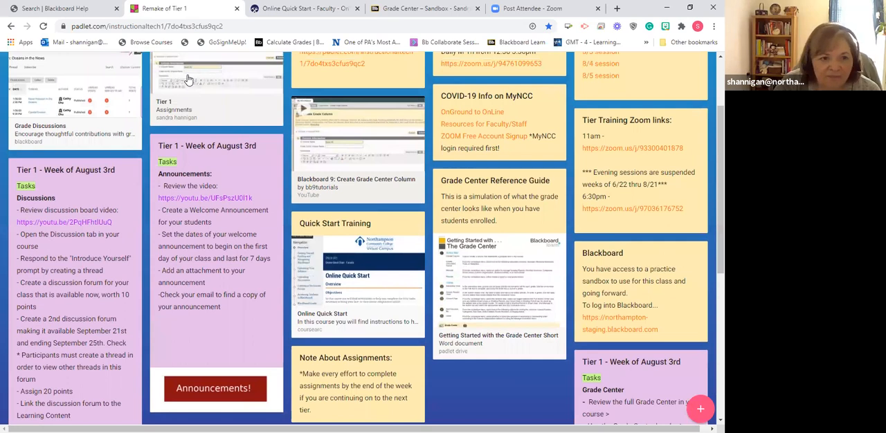
{"action": "scroll", "coordinate": [179, 263], "scroll_direction": "up", "scroll_amount": 2}
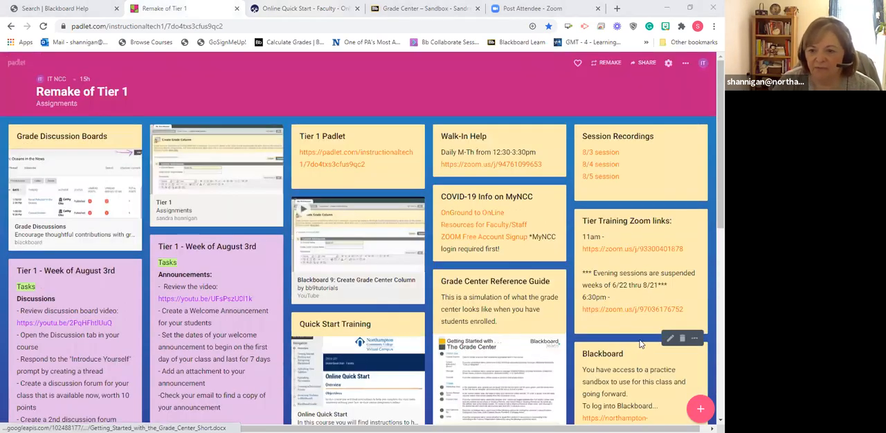